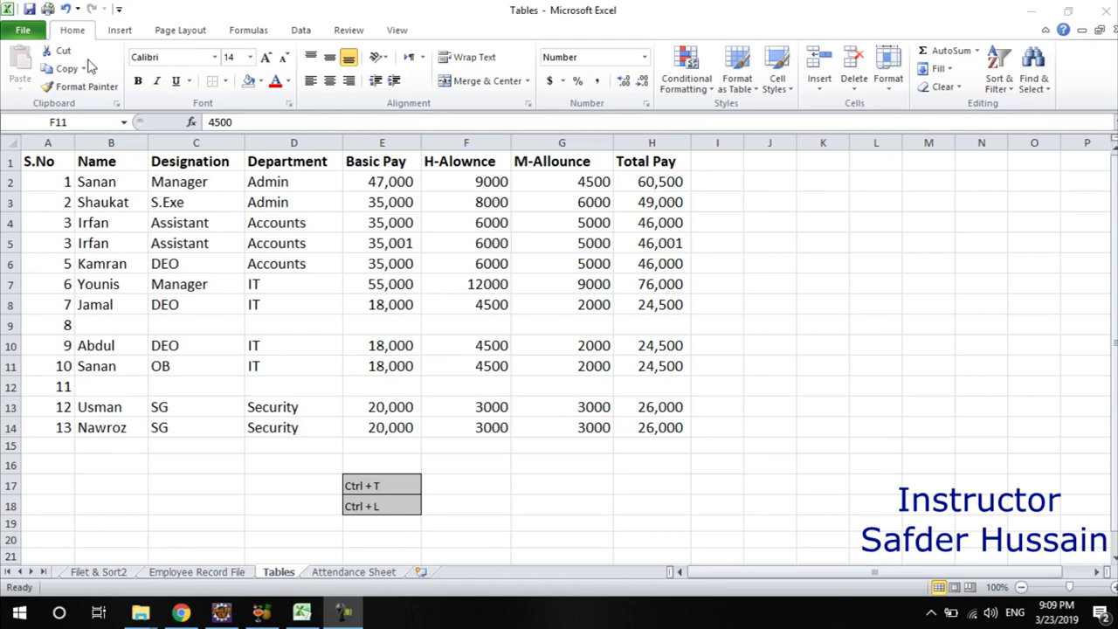
Step: Return focus to the Tables pay sheet and show the Insert ribbon's table options
left_click(120, 46)
left_click(120, 32)
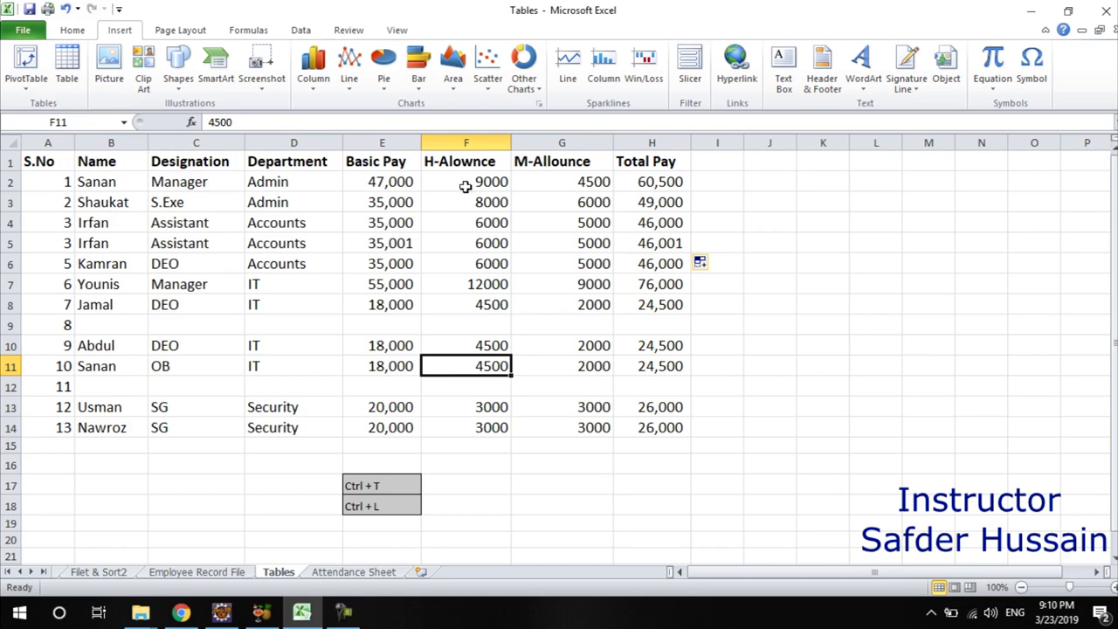
left_click(362, 208)
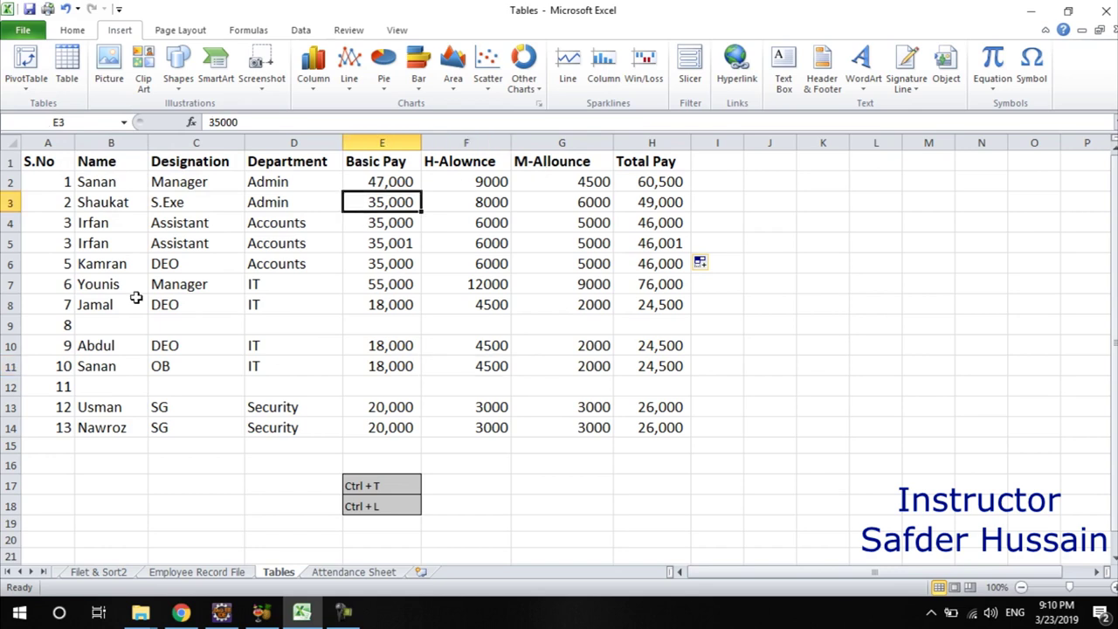
left_click(182, 269)
left_click(294, 286)
left_click(275, 226)
left_click(489, 284)
left_click(264, 303)
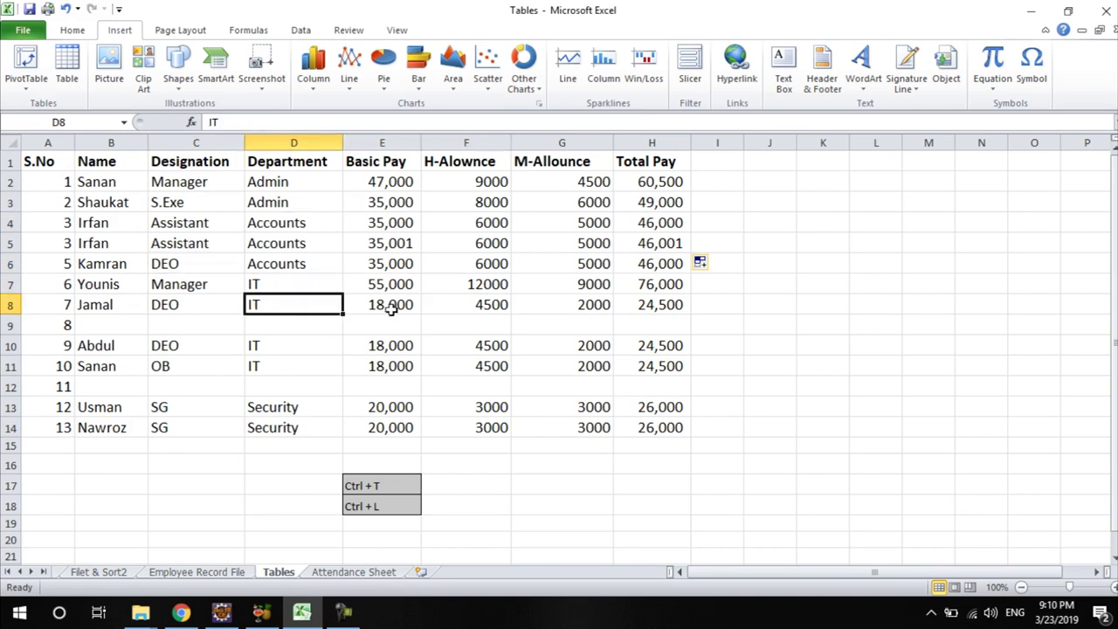
left_click(67, 81)
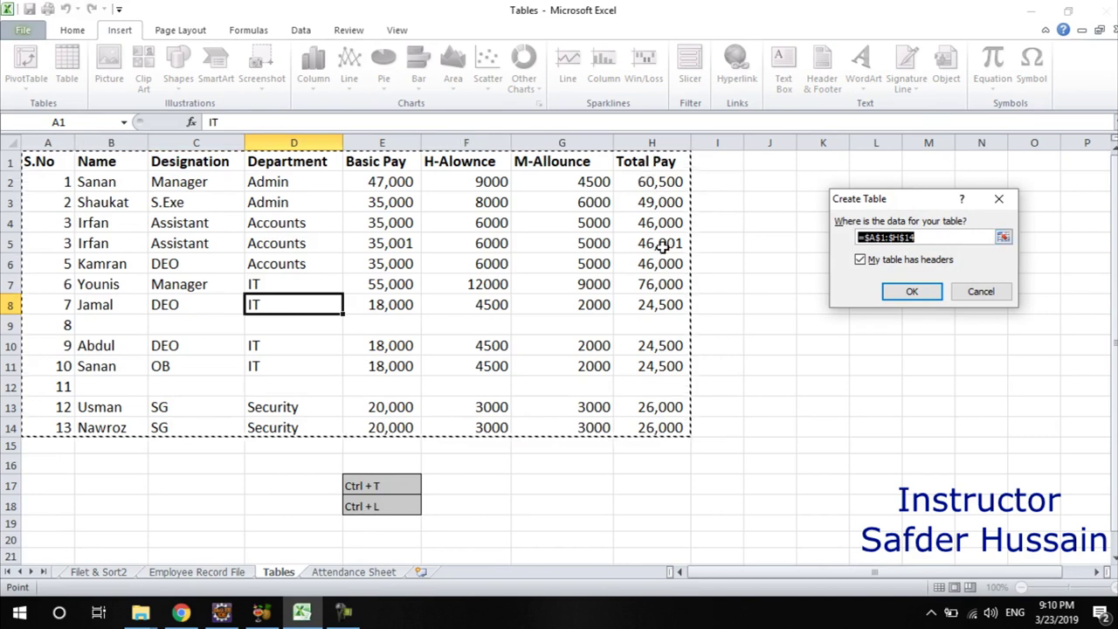
left_click(48, 161)
mouse_move(48, 162)
left_mouse_down()
mouse_move(571, 290)
mouse_move(579, 424)
left_mouse_up()
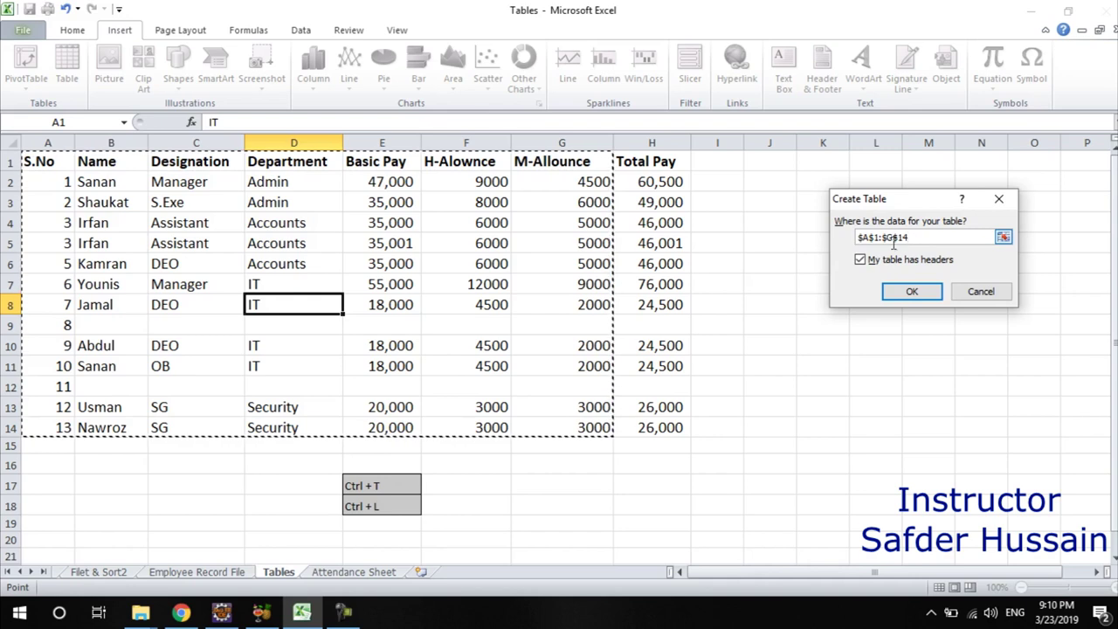
mouse_move(35, 161)
left_mouse_down()
mouse_move(455, 202)
mouse_move(689, 435)
left_mouse_up()
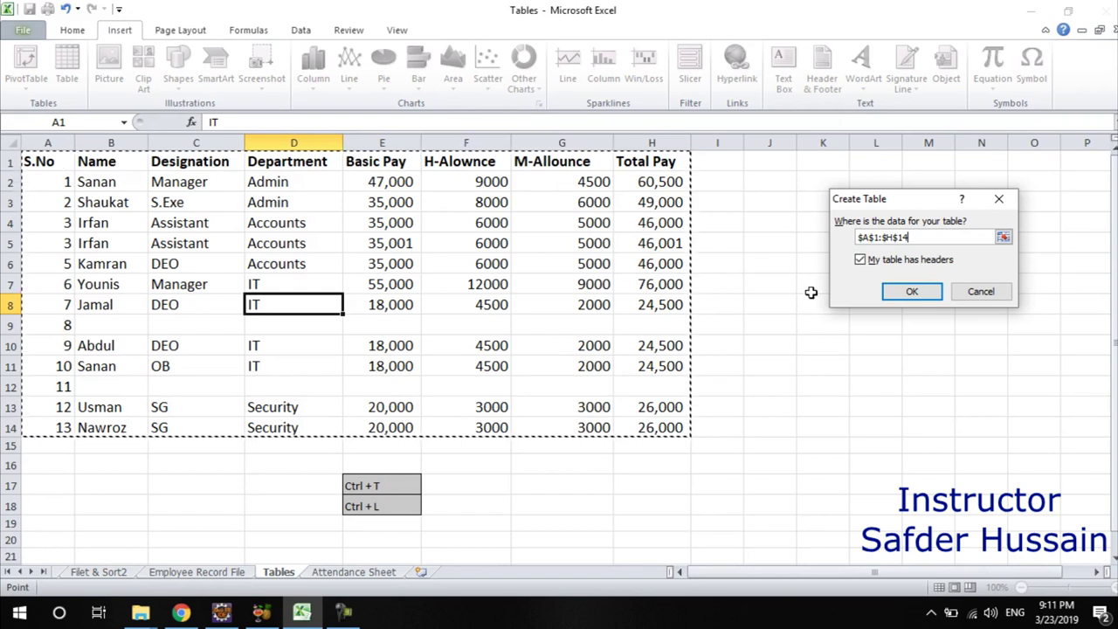
left_click(859, 260)
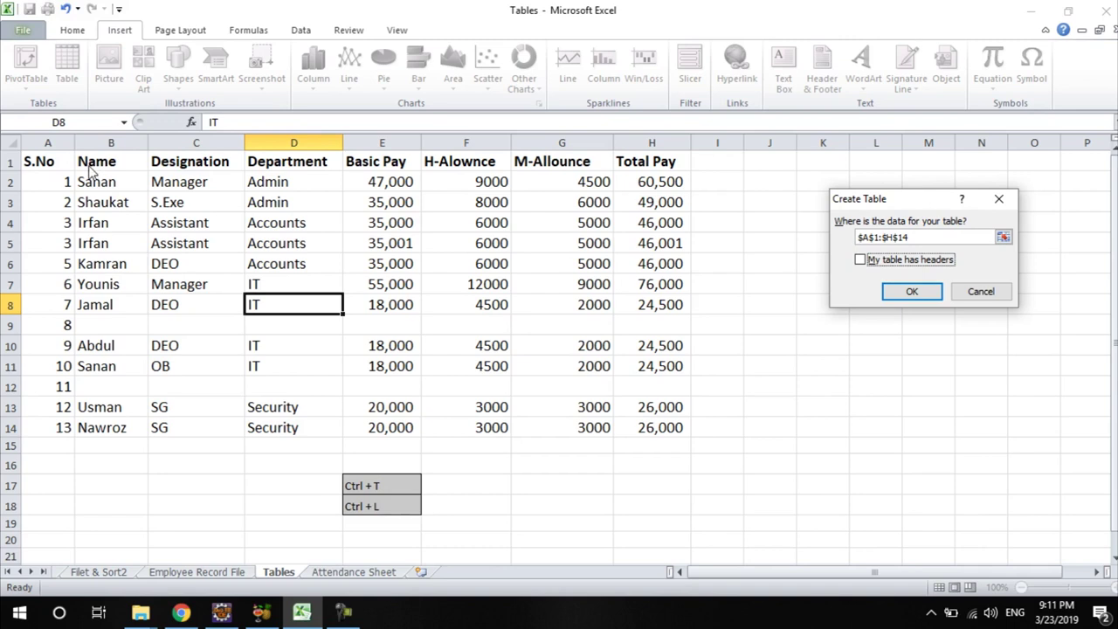
left_click(899, 293)
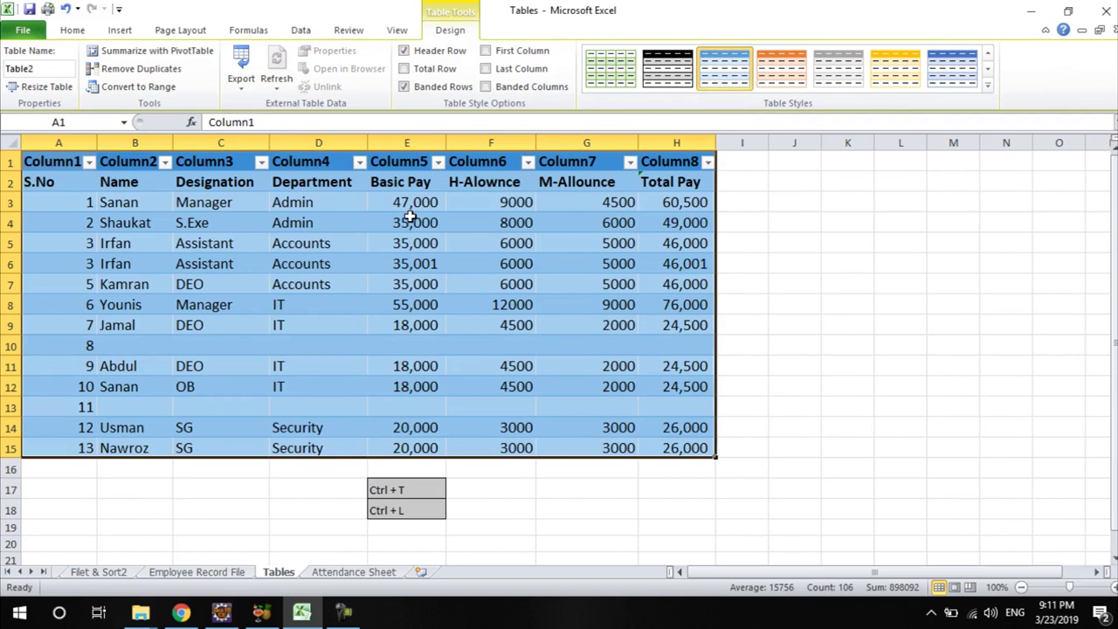
key("ctrl+z")
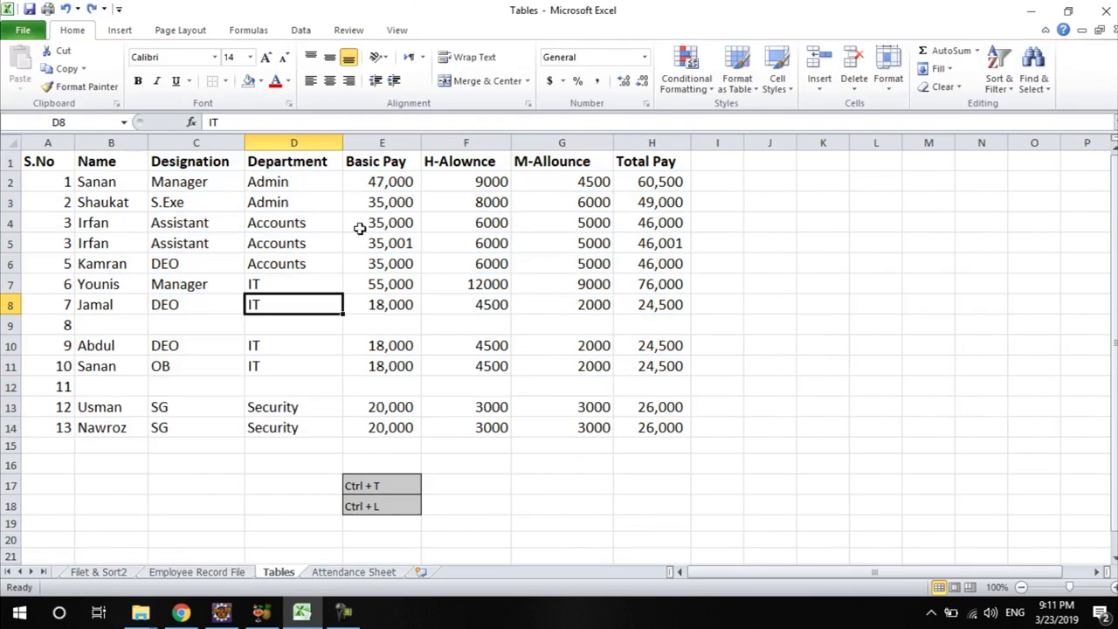
Step: Insert a table over $A$1:$H$14 with 'My table has headers' checked, then return to Home
left_click(119, 30)
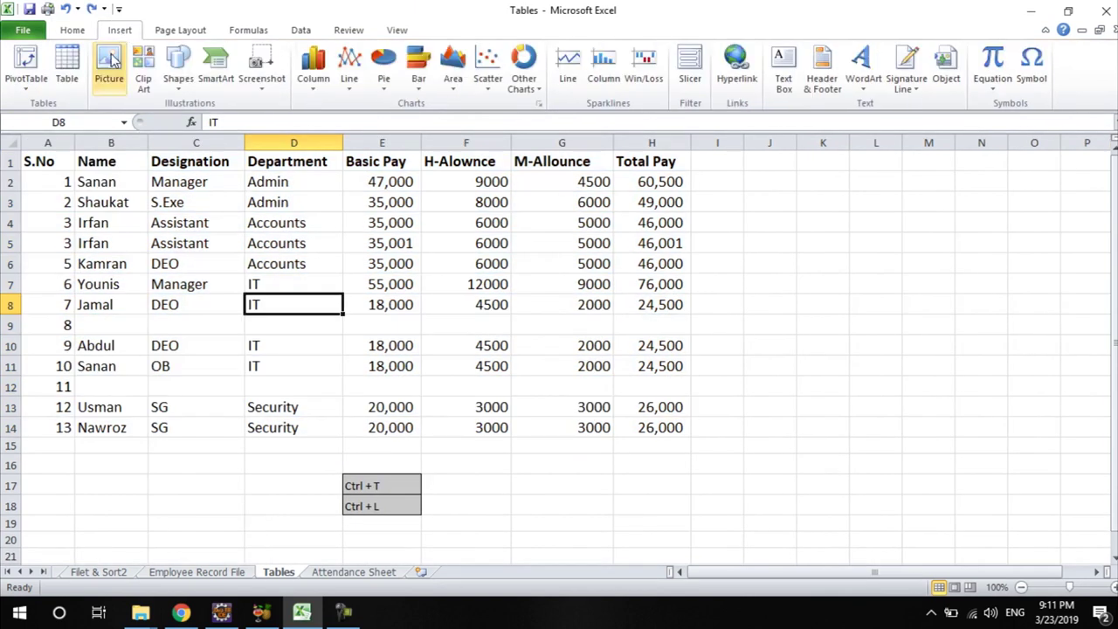
left_click(68, 70)
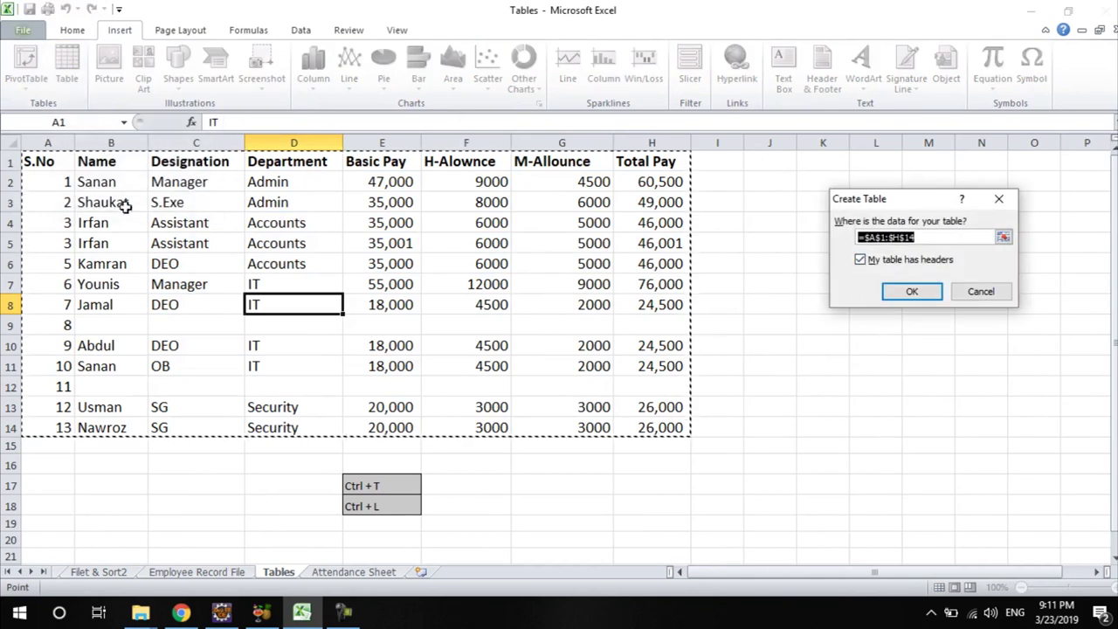
left_click(908, 290)
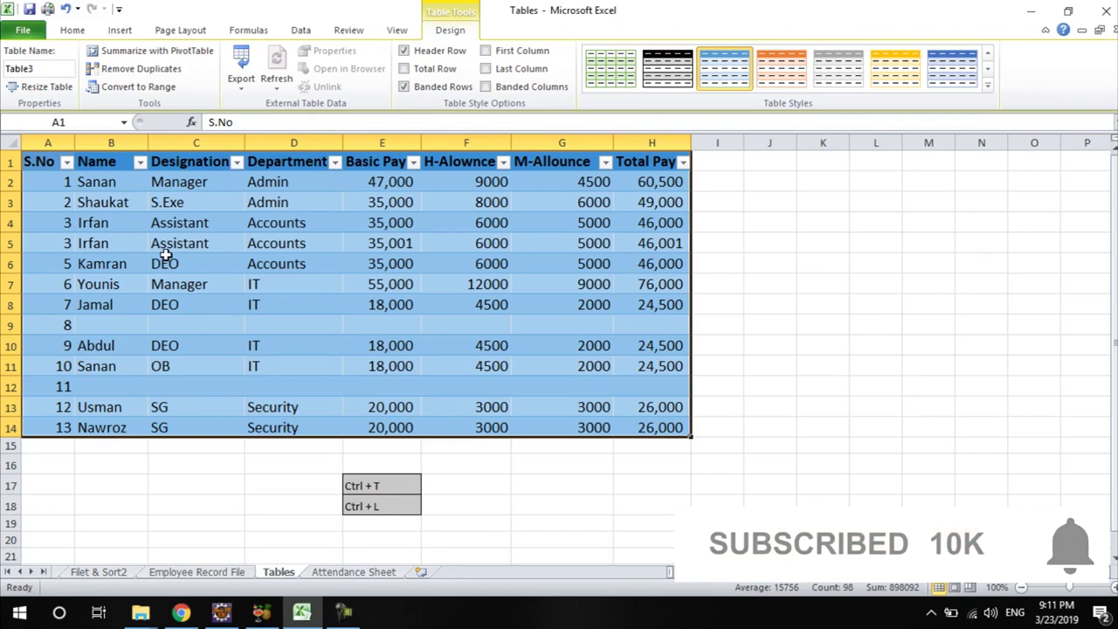
left_click(143, 225)
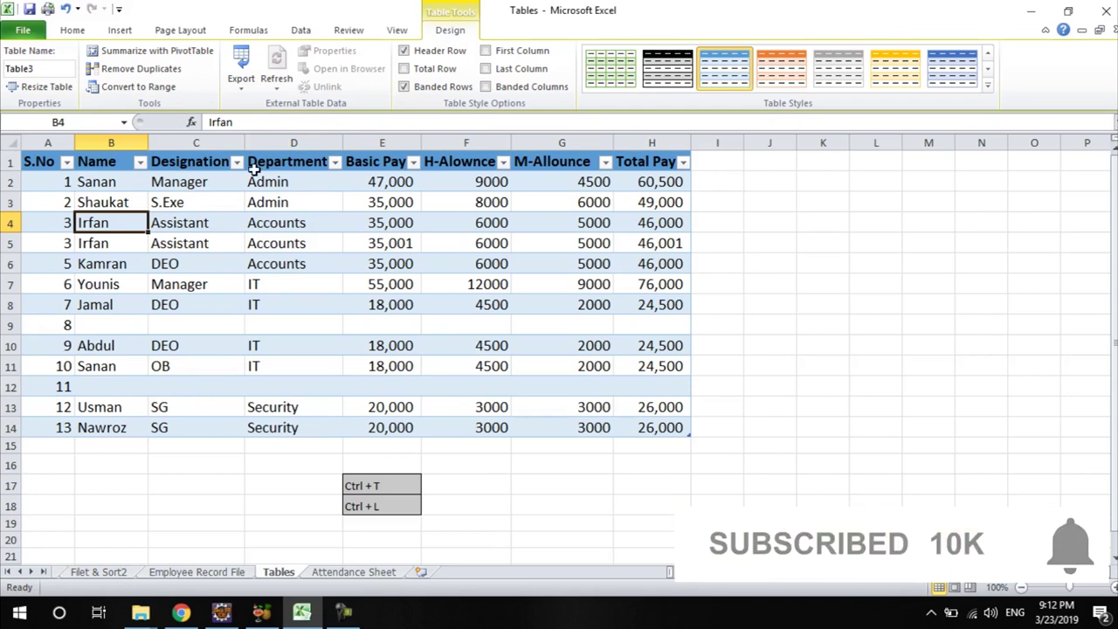
left_click(74, 31)
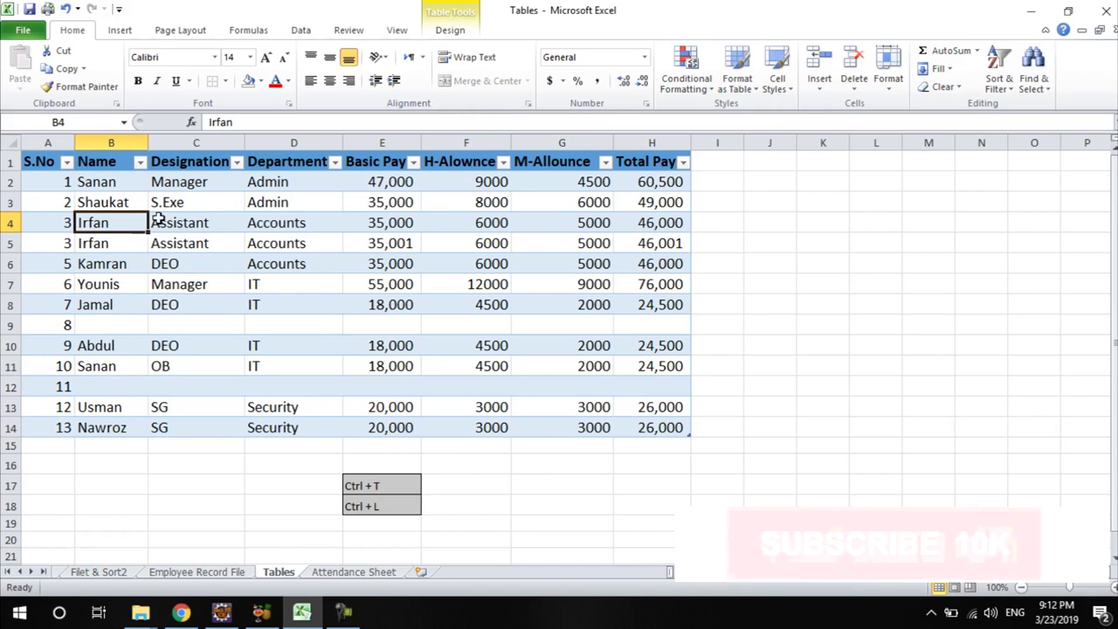
left_click(211, 190)
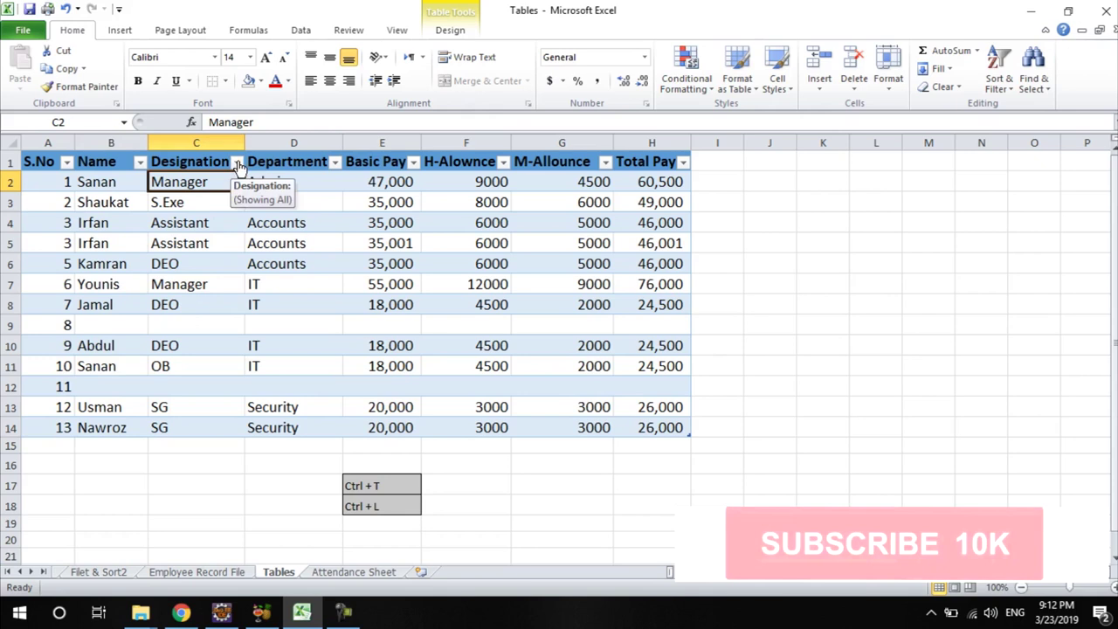
left_click(237, 162)
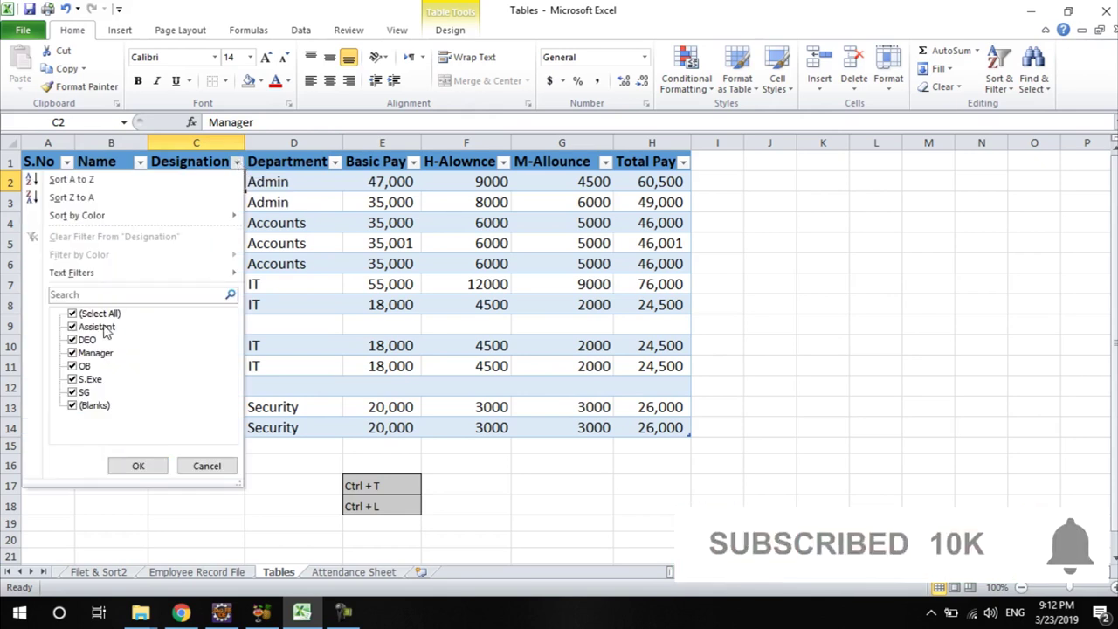
left_click(75, 315)
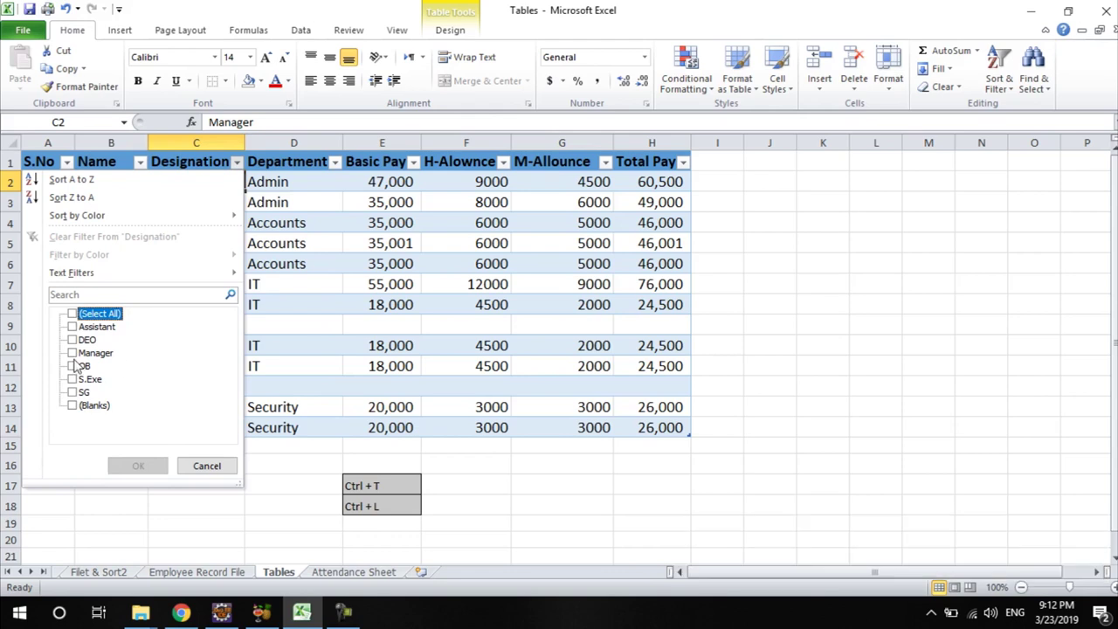
left_click(74, 354)
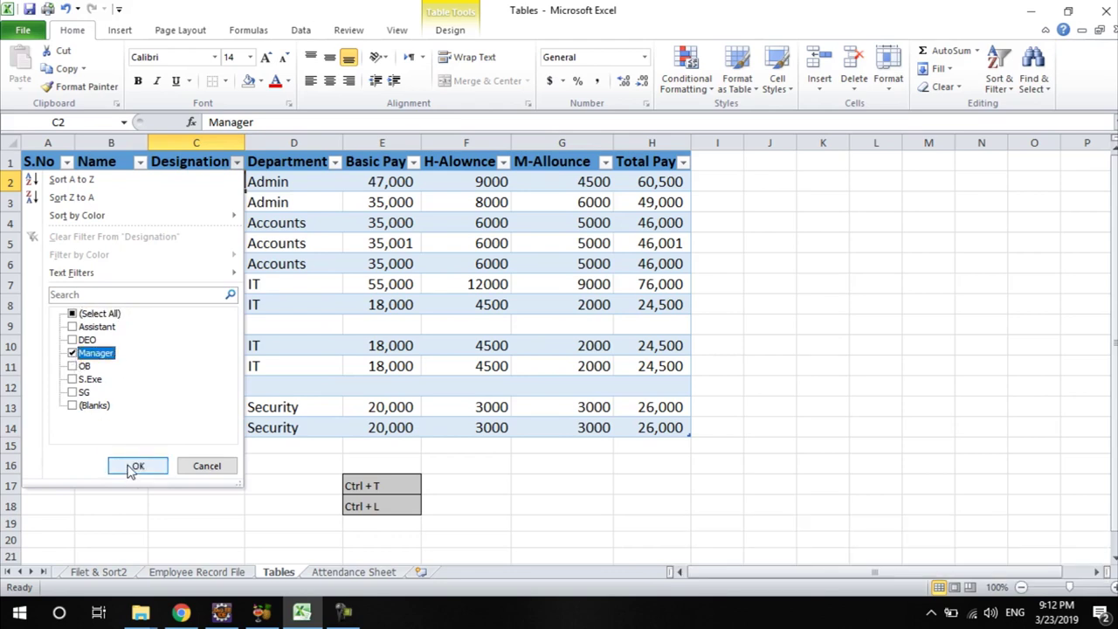
left_click(137, 466)
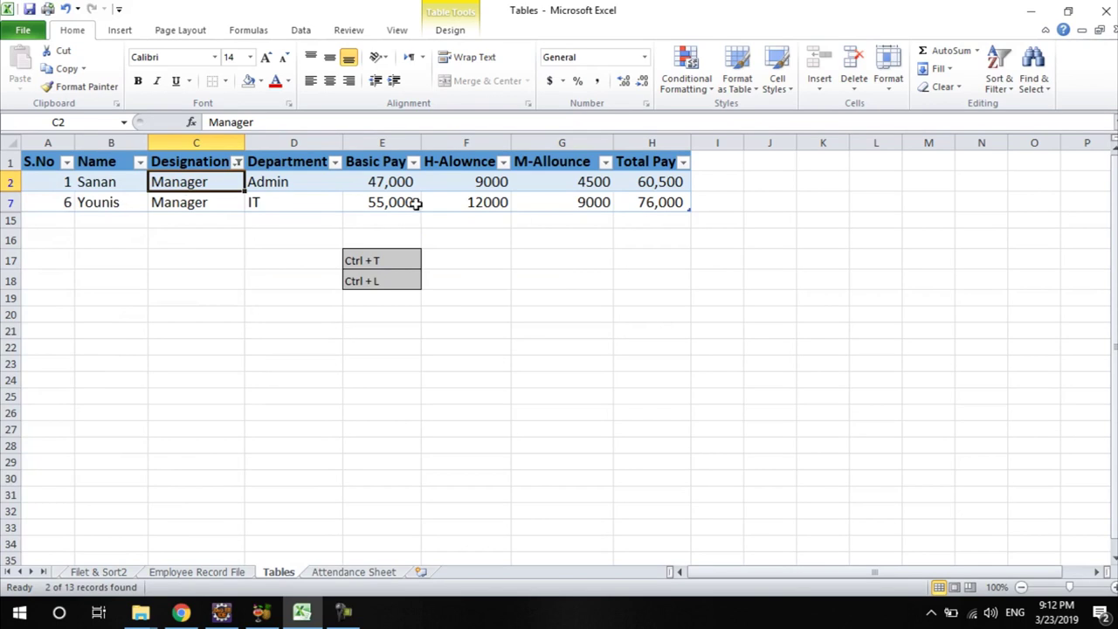
left_click(237, 163)
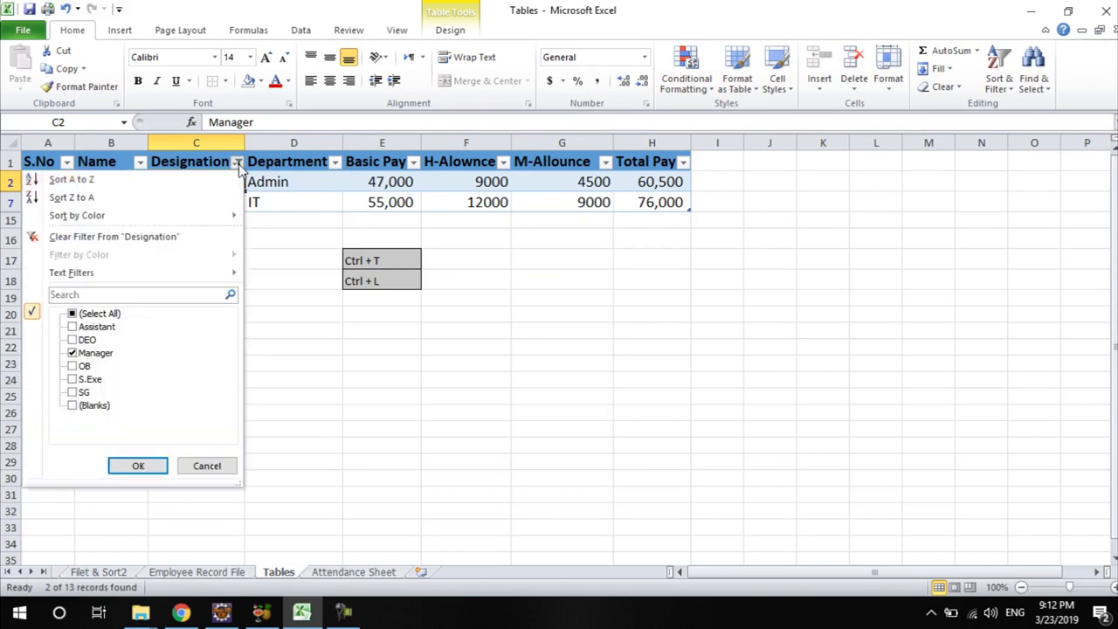
left_click(163, 236)
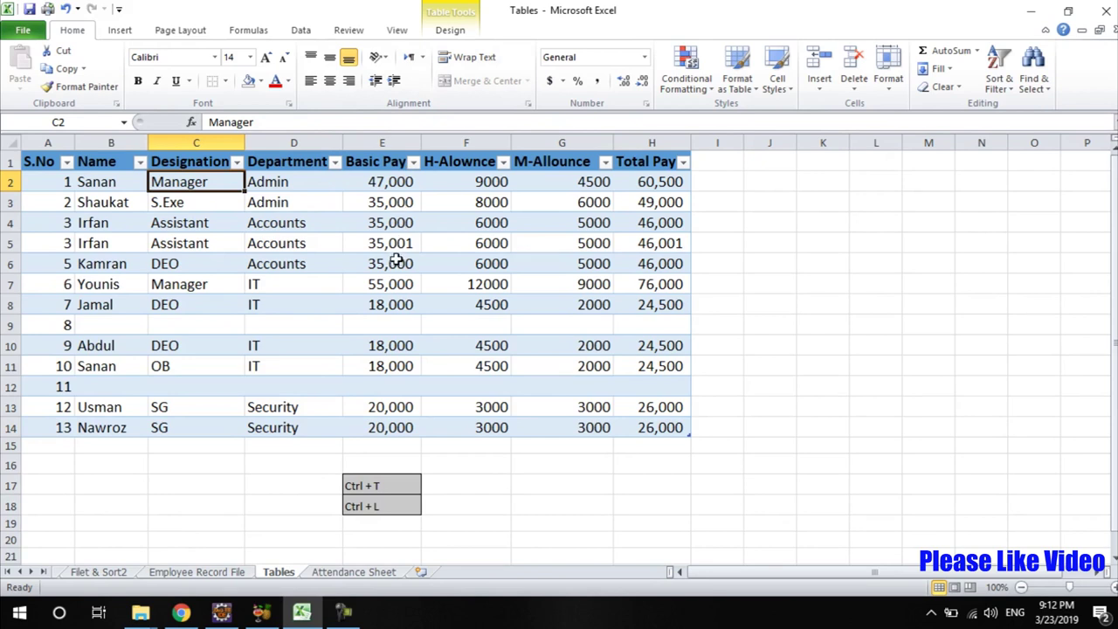
left_click(414, 162)
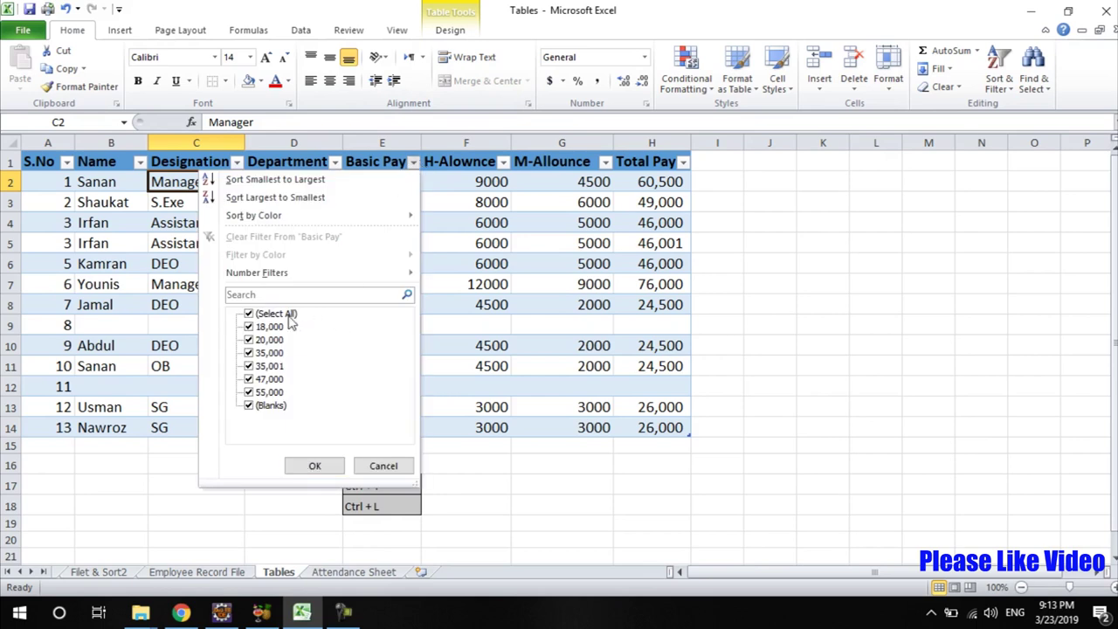
left_click(250, 315)
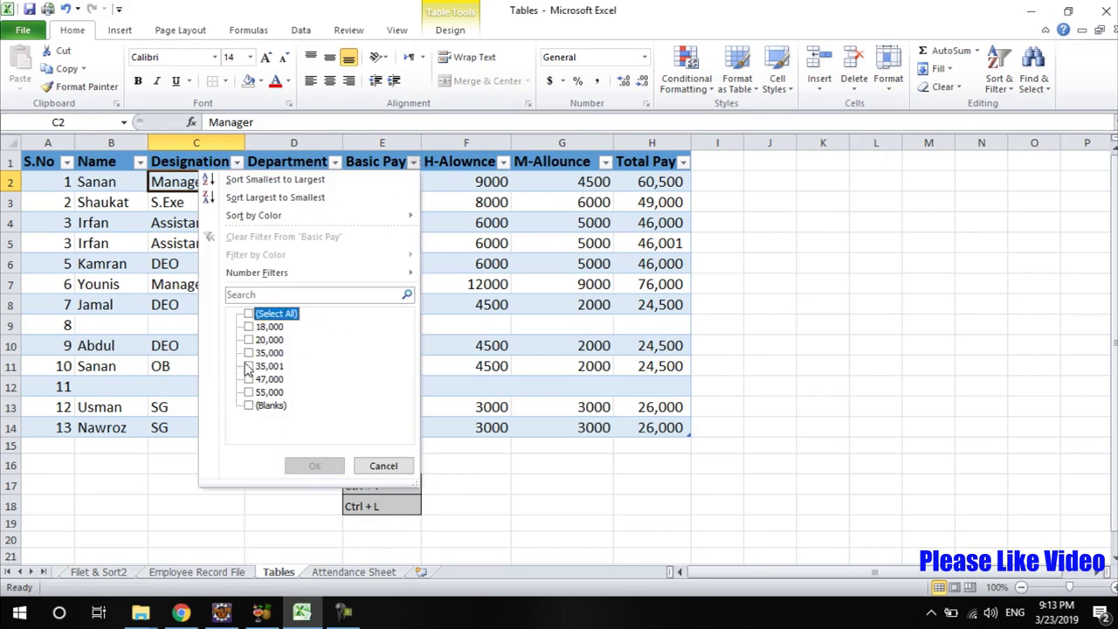
left_click(249, 352)
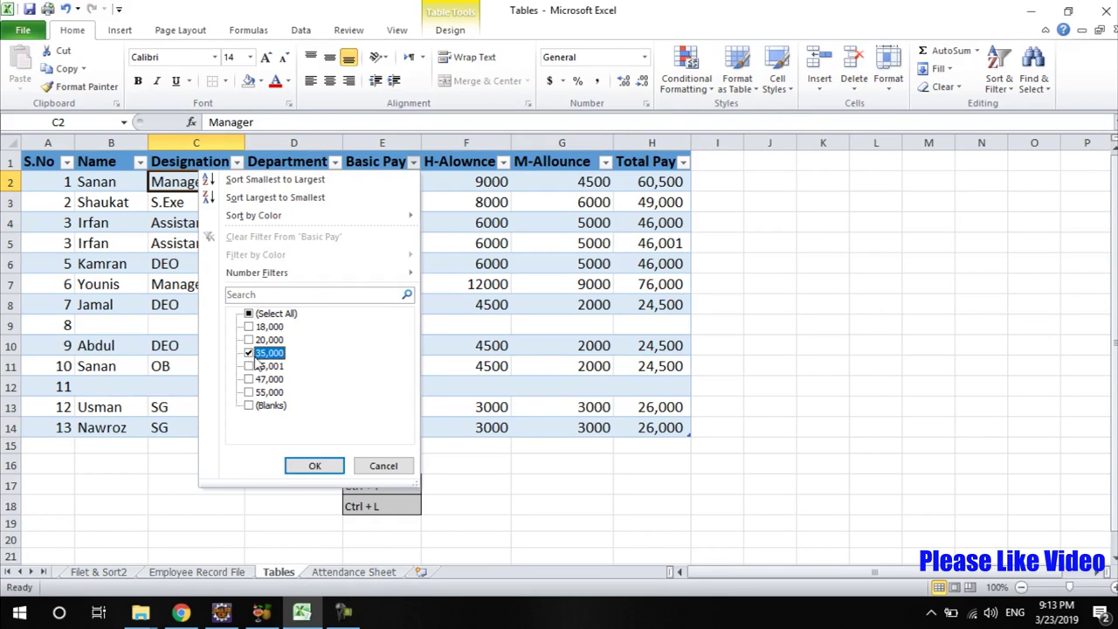
left_click(312, 466)
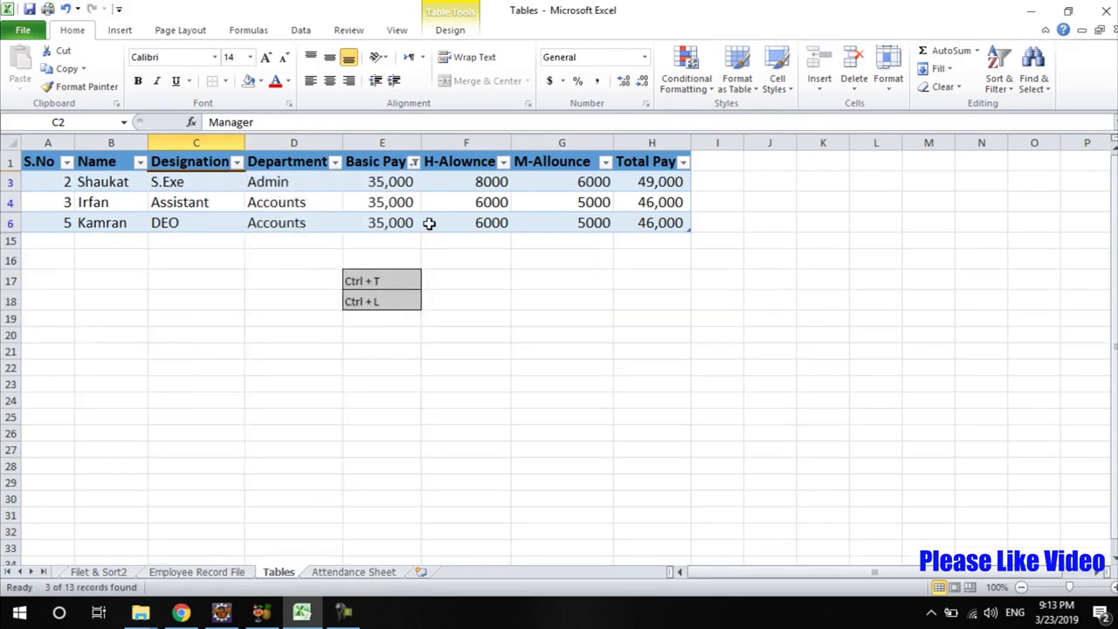
left_click(414, 162)
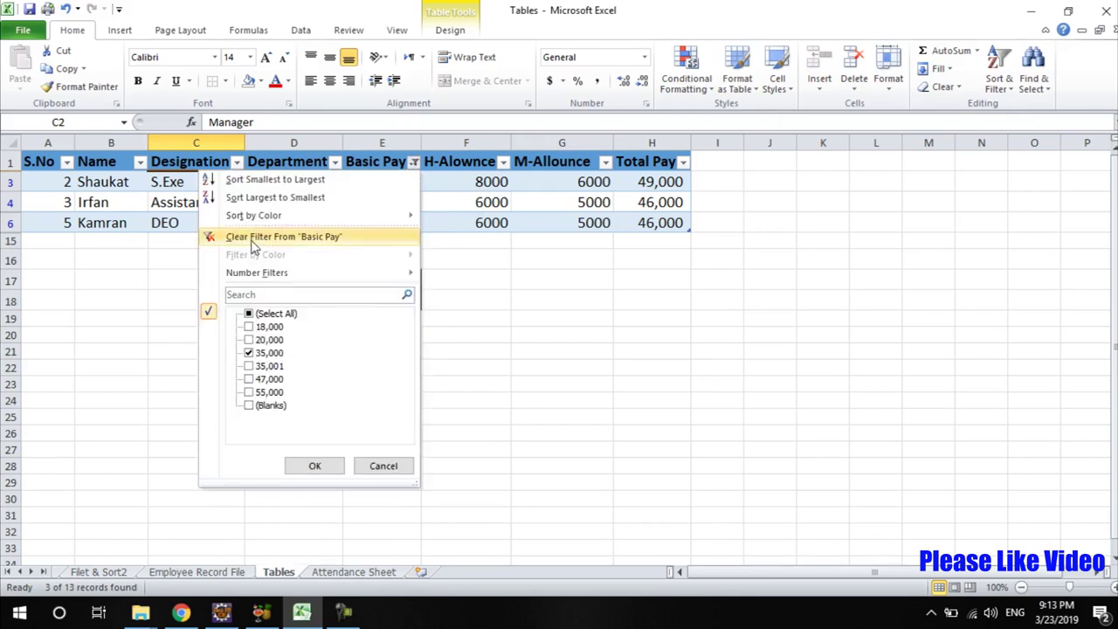
left_click(253, 238)
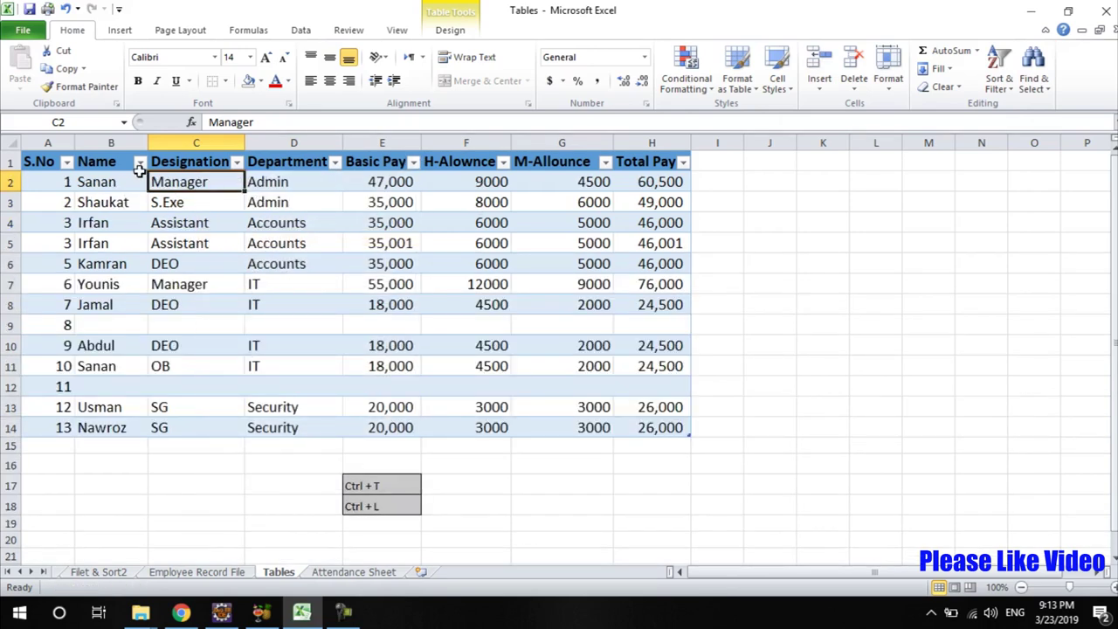
left_click(107, 182)
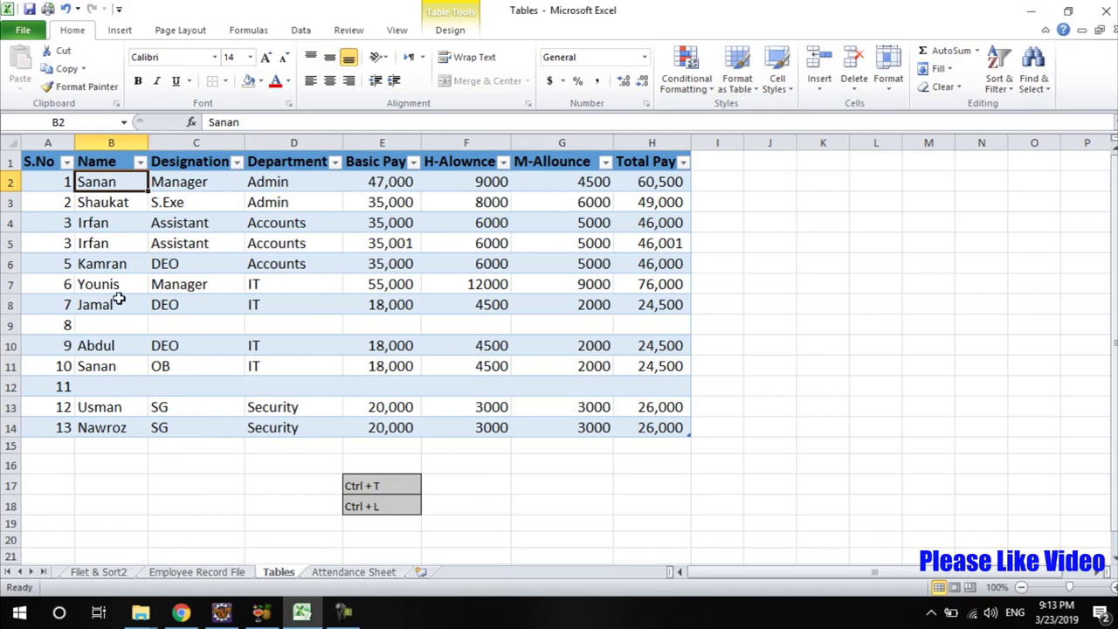
left_click(140, 164)
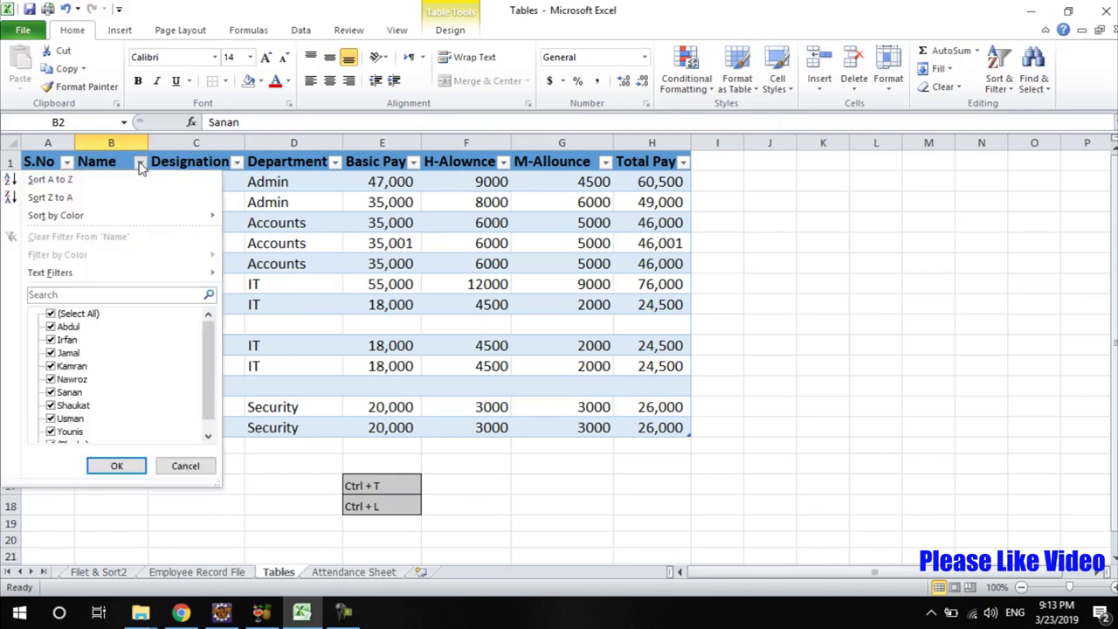
left_click(54, 180)
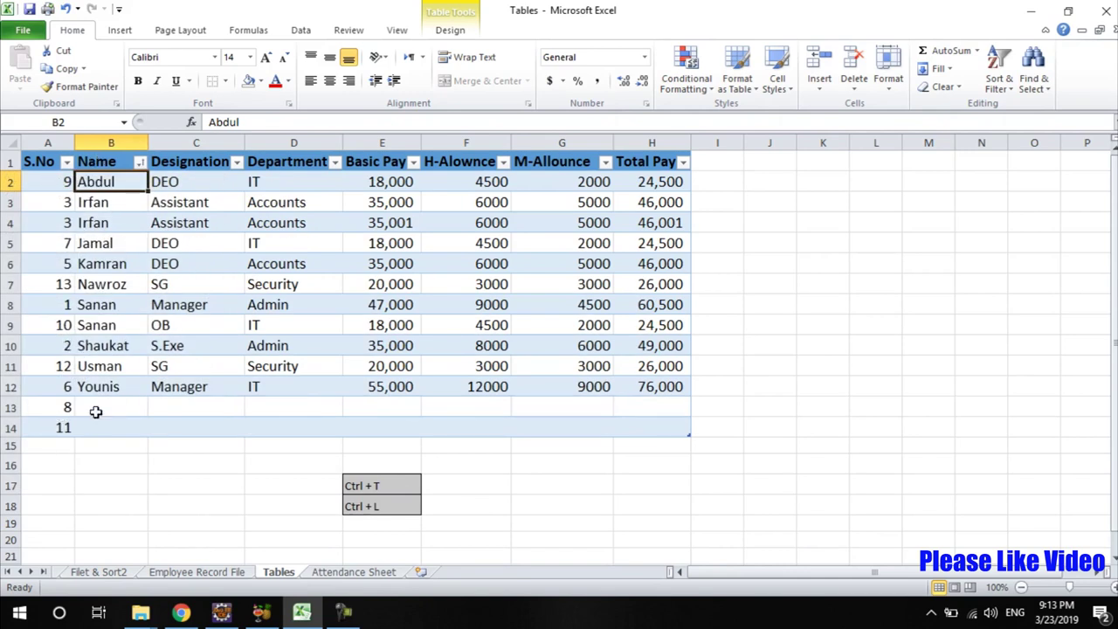
left_click(140, 163)
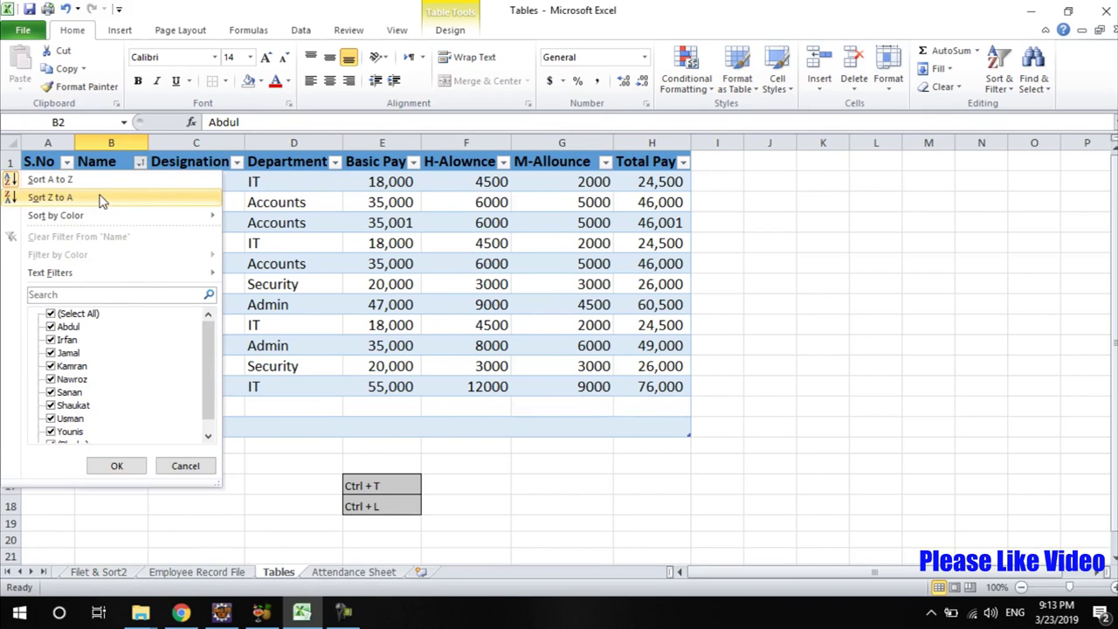
left_click(51, 197)
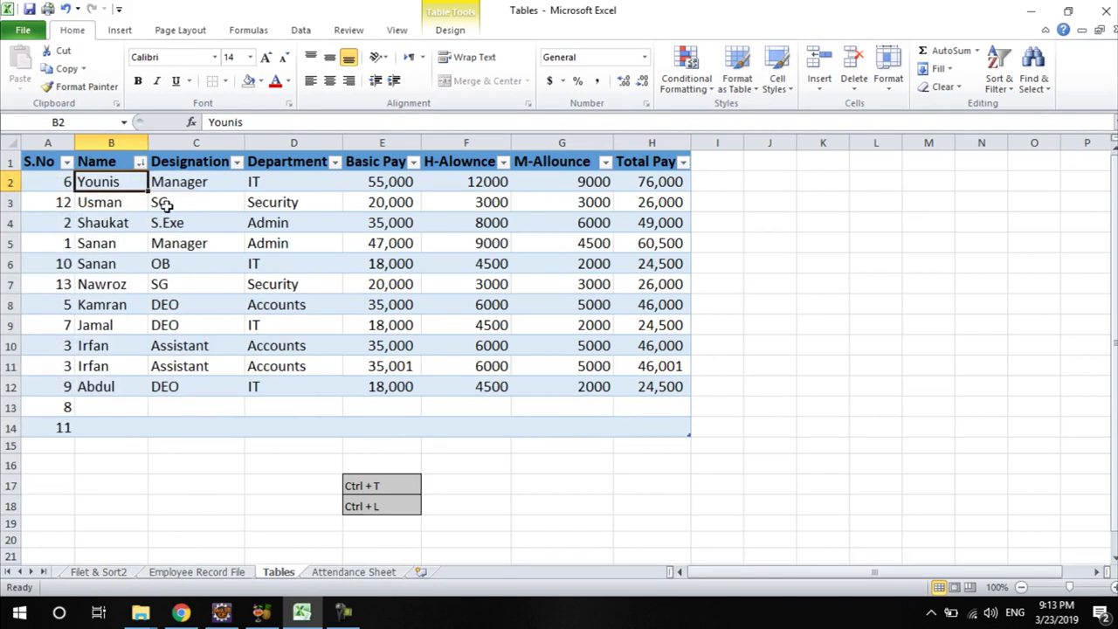
key("ctrl+z")
key("ctrl+z")
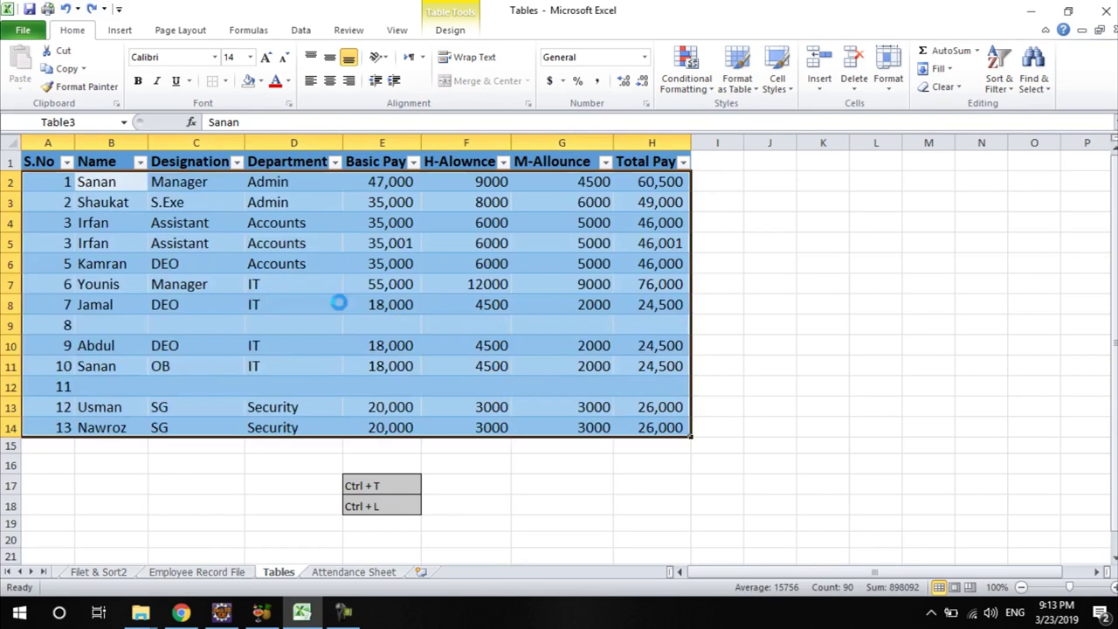
key("ctrl+z")
key("ctrl+z")
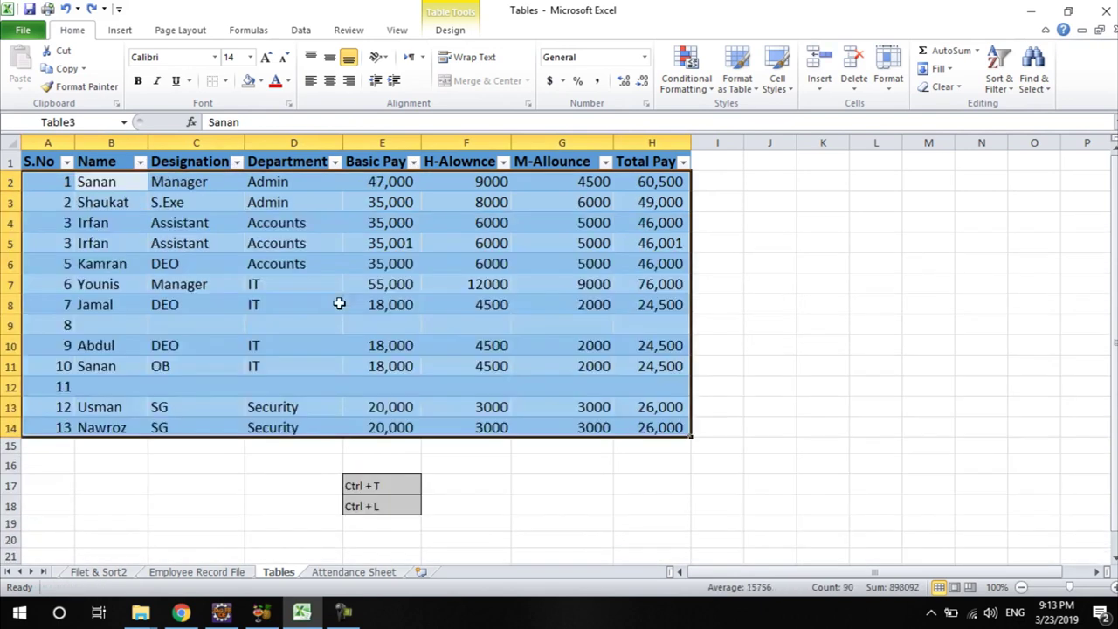
key("ctrl+z")
Step: Create a table from the pay data with Ctrl+T and headers, then undo it
left_click(339, 303)
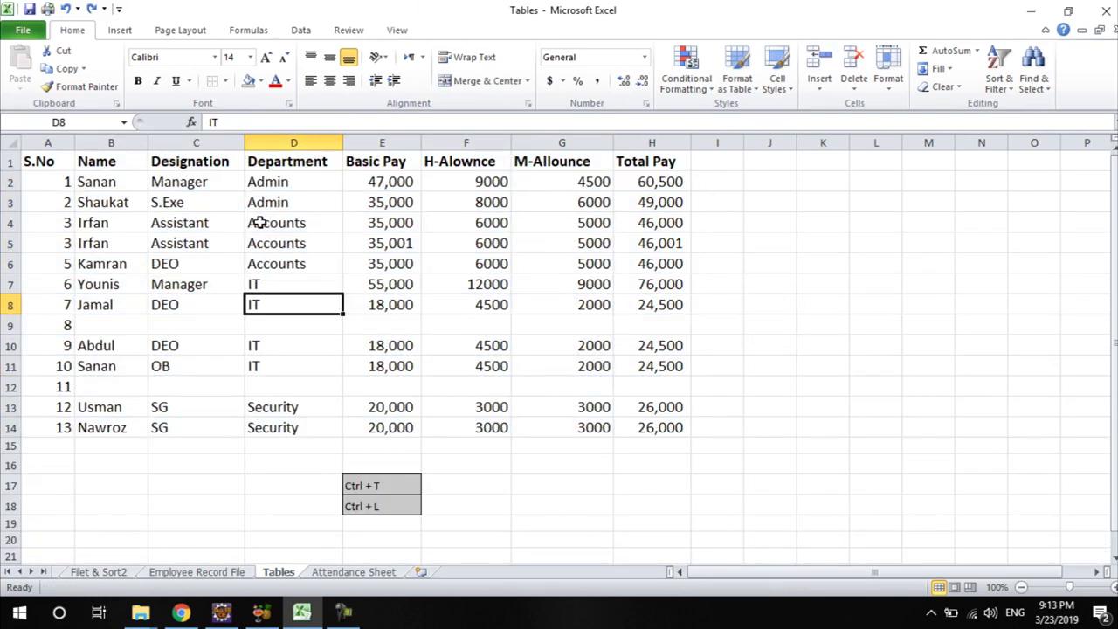
left_click(119, 33)
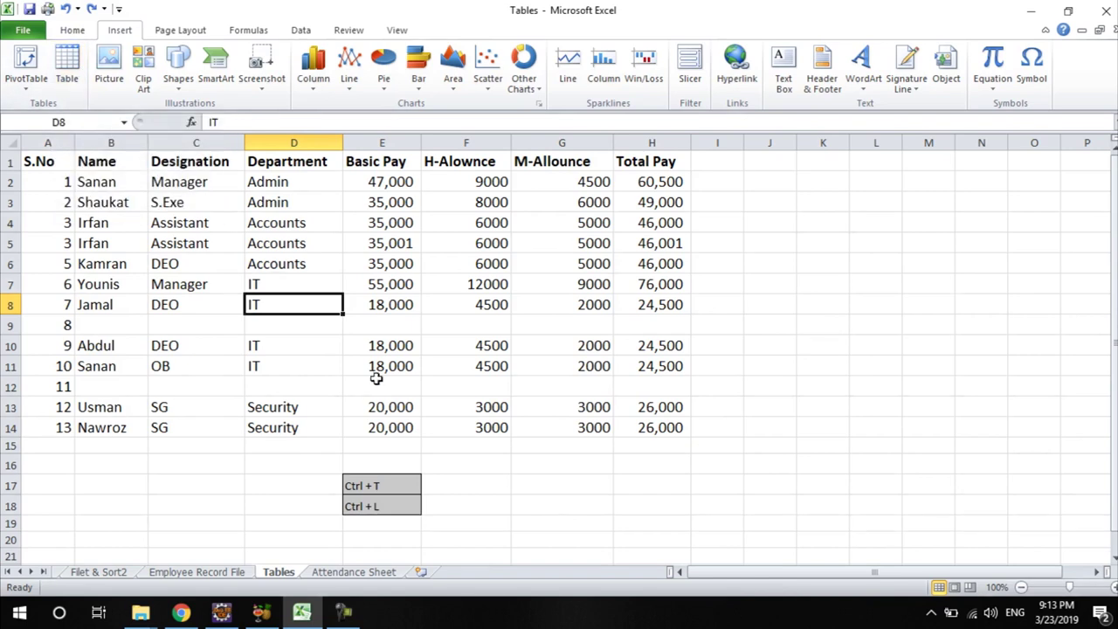
left_click(398, 485)
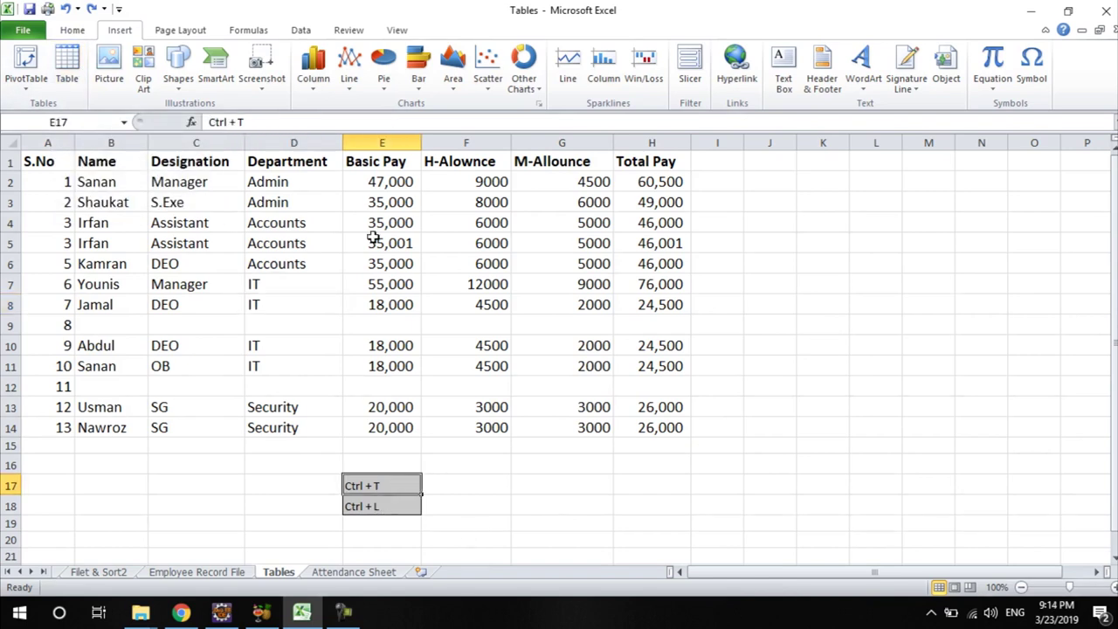
left_click(319, 249)
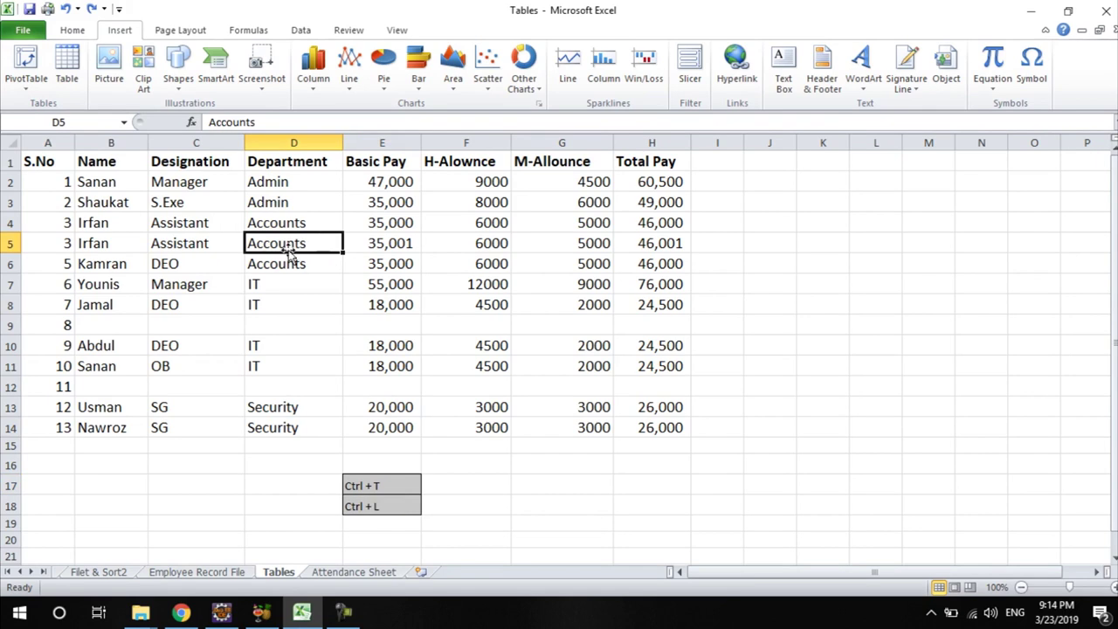
key("ctrl+t")
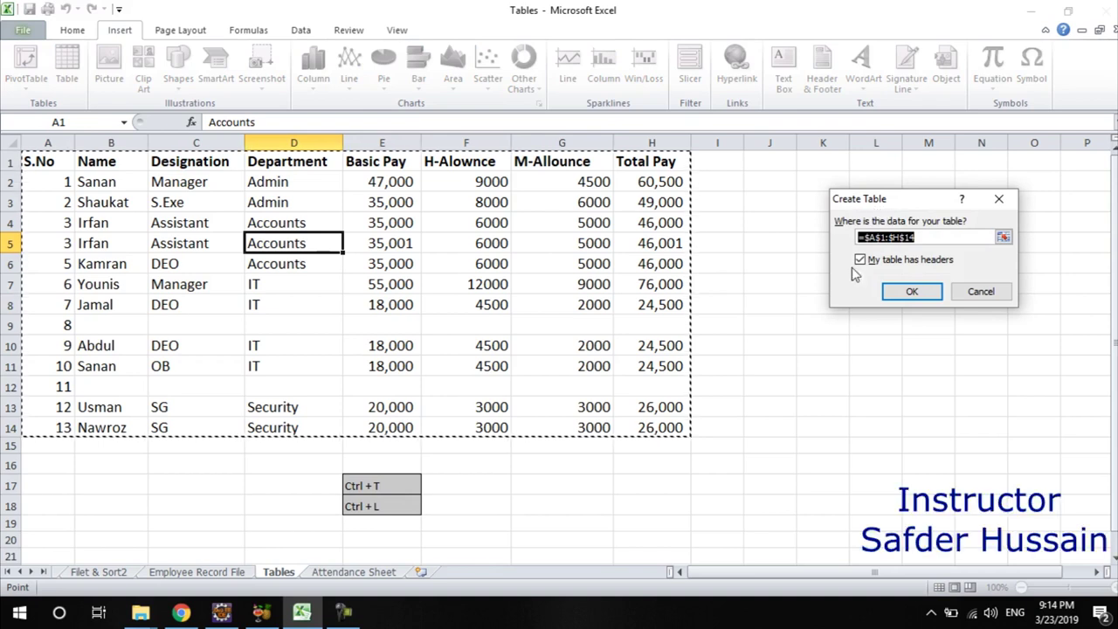
left_click(902, 292)
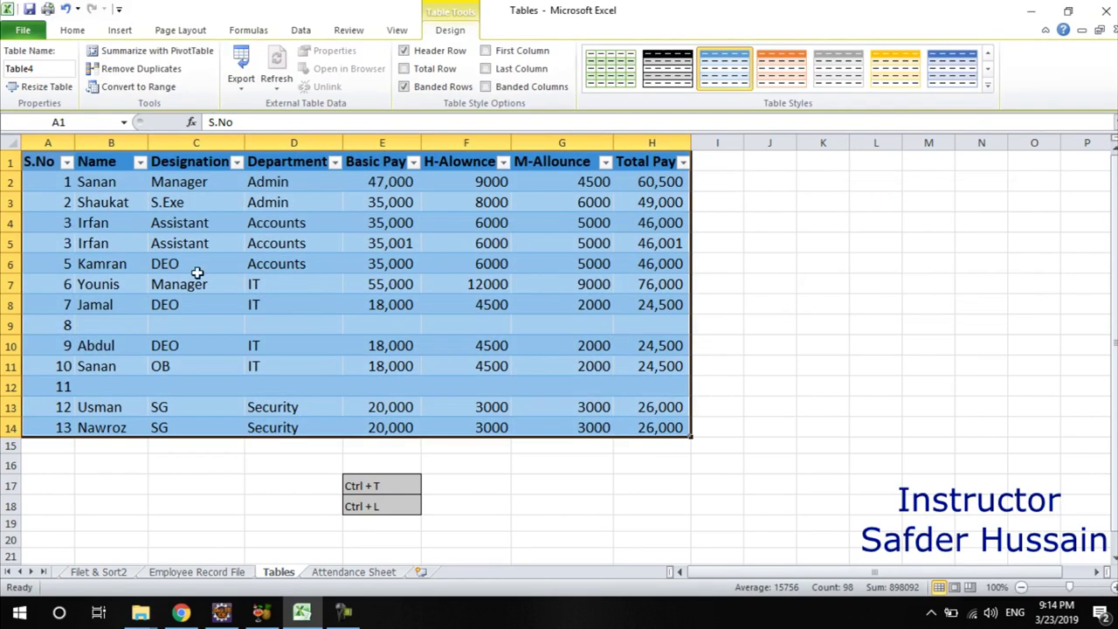
key("ctrl+z")
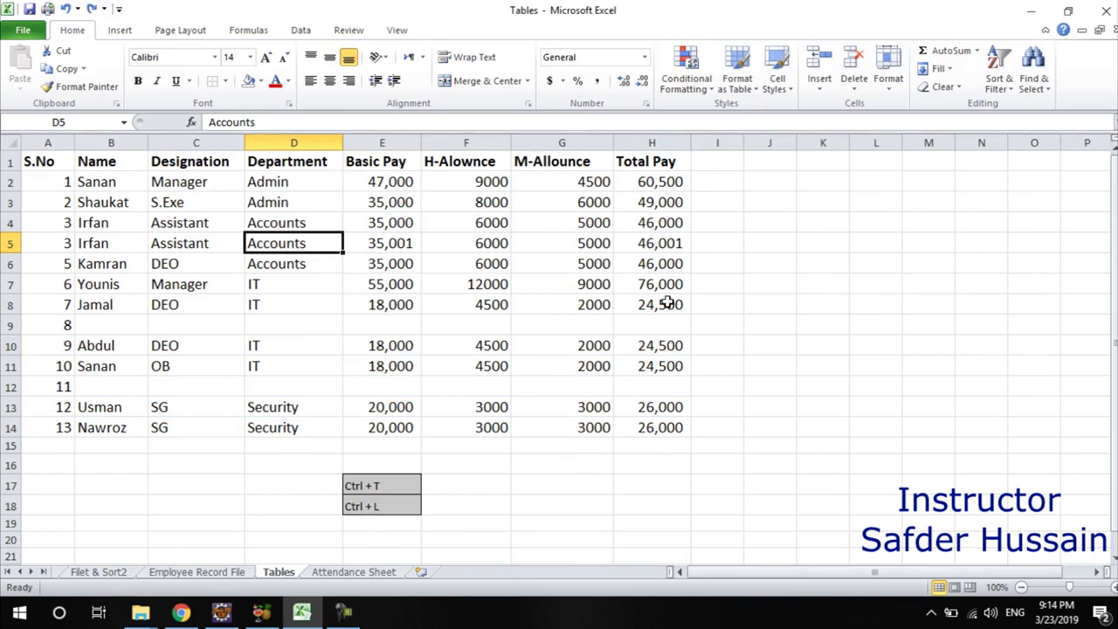
Step: Repeat the Ctrl+T table conversion of A1:H14, undoing once and keeping the final Table6
key("ctrl+t")
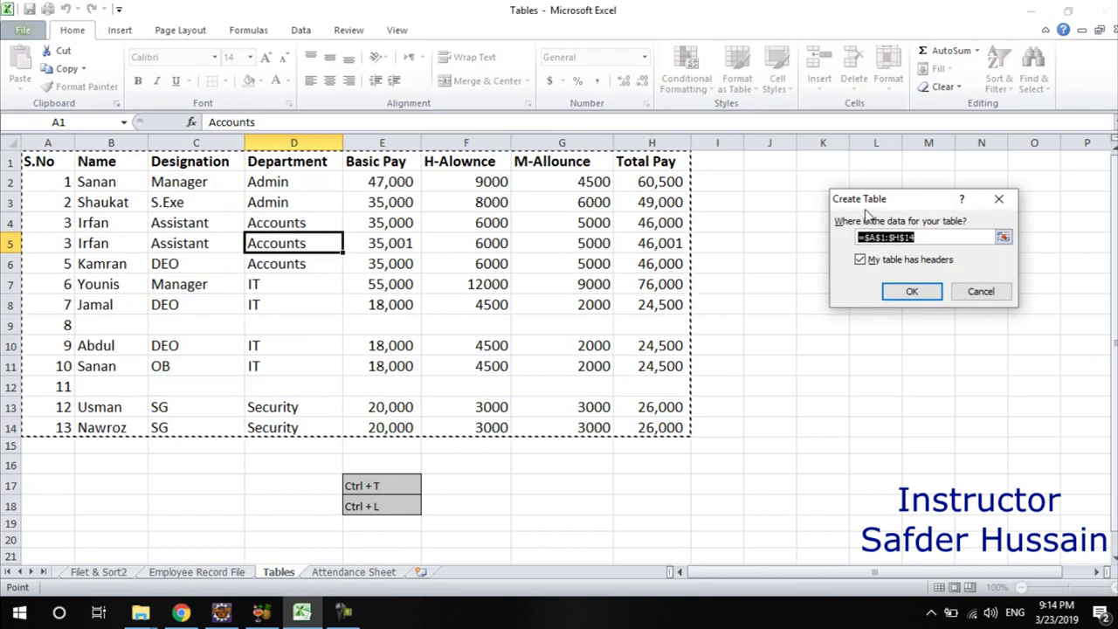
left_click(911, 292)
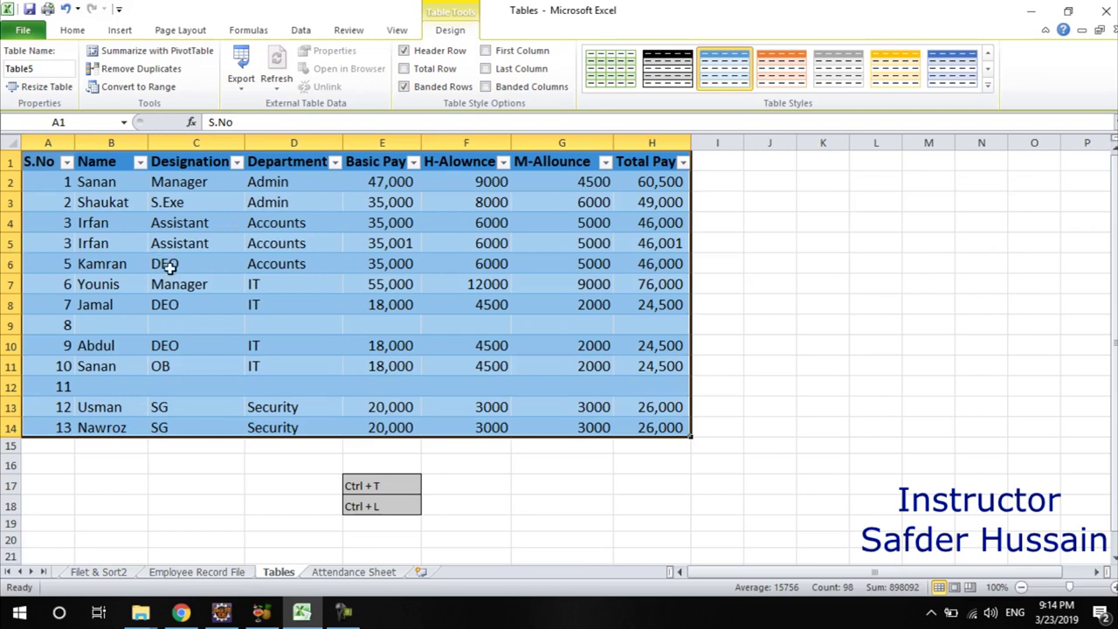
key("ctrl+z")
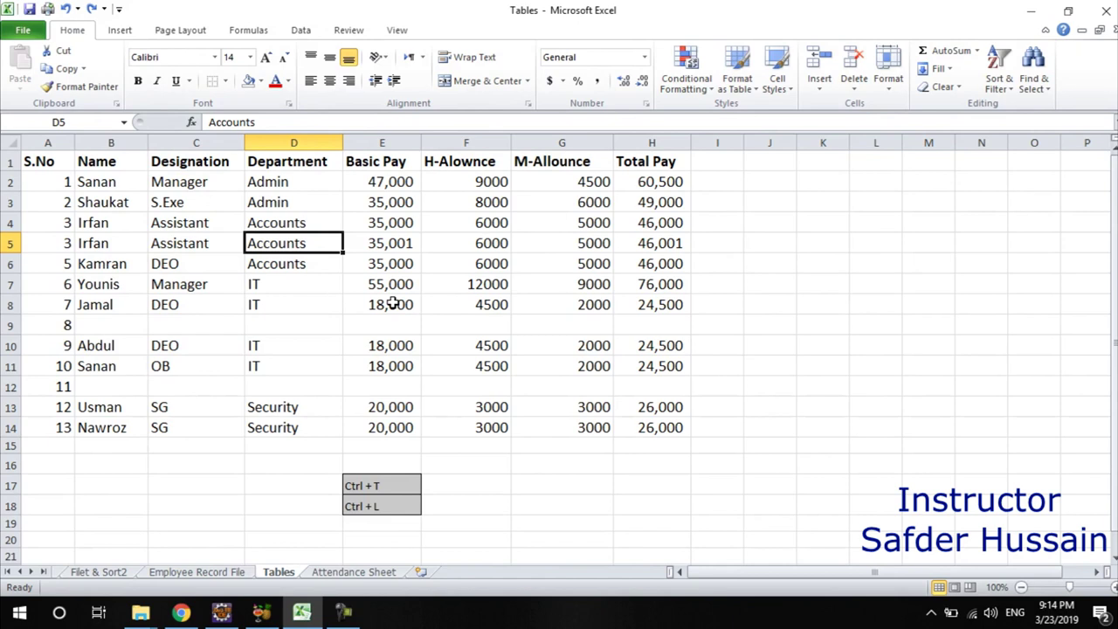
key("ctrl+t")
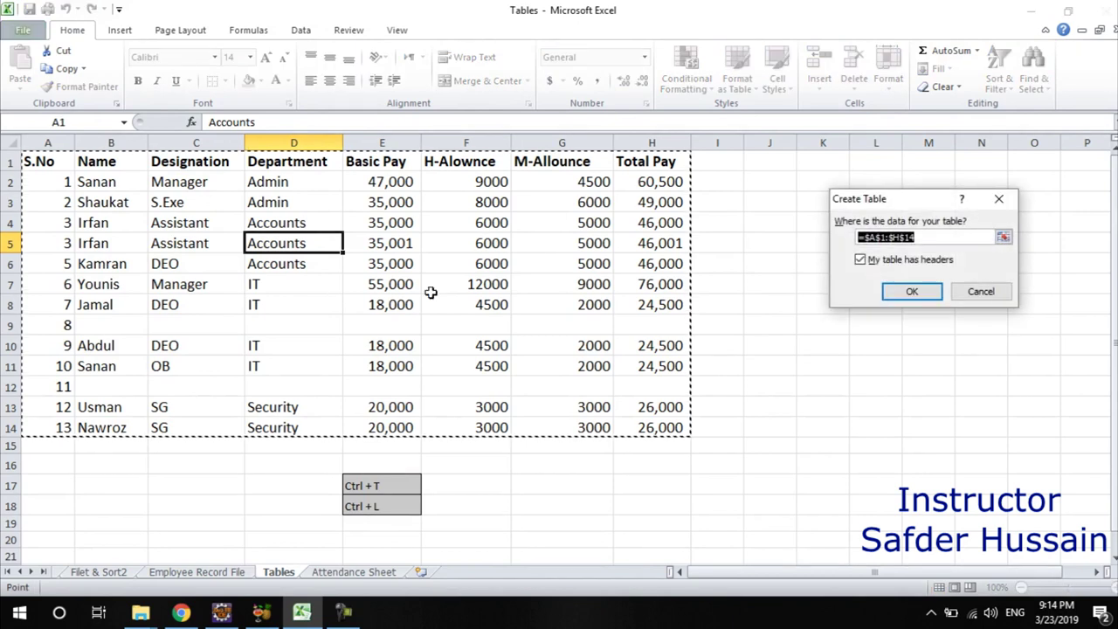
left_click(911, 291)
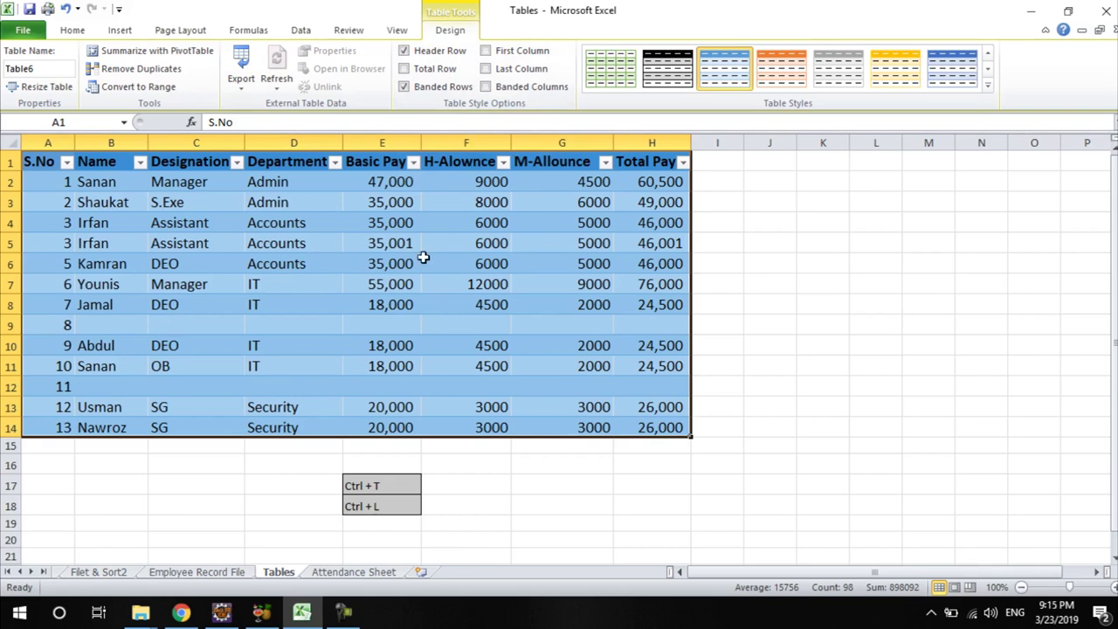
left_click(341, 264)
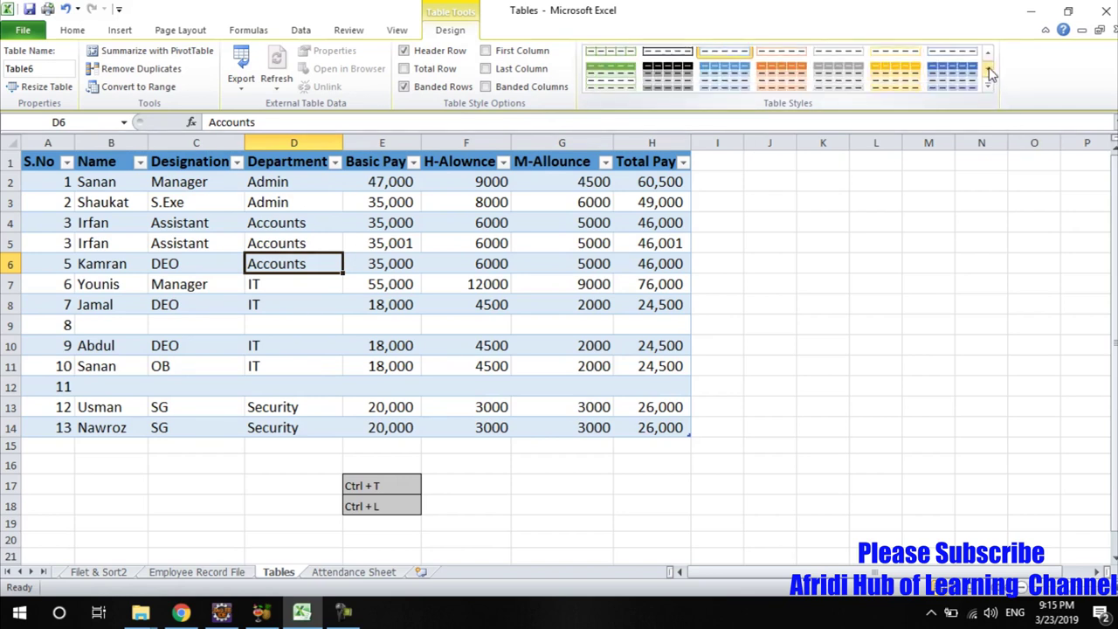
Step: Apply the black, then the orange Medium table style, and choose New Table Style from the gallery
left_click(671, 73)
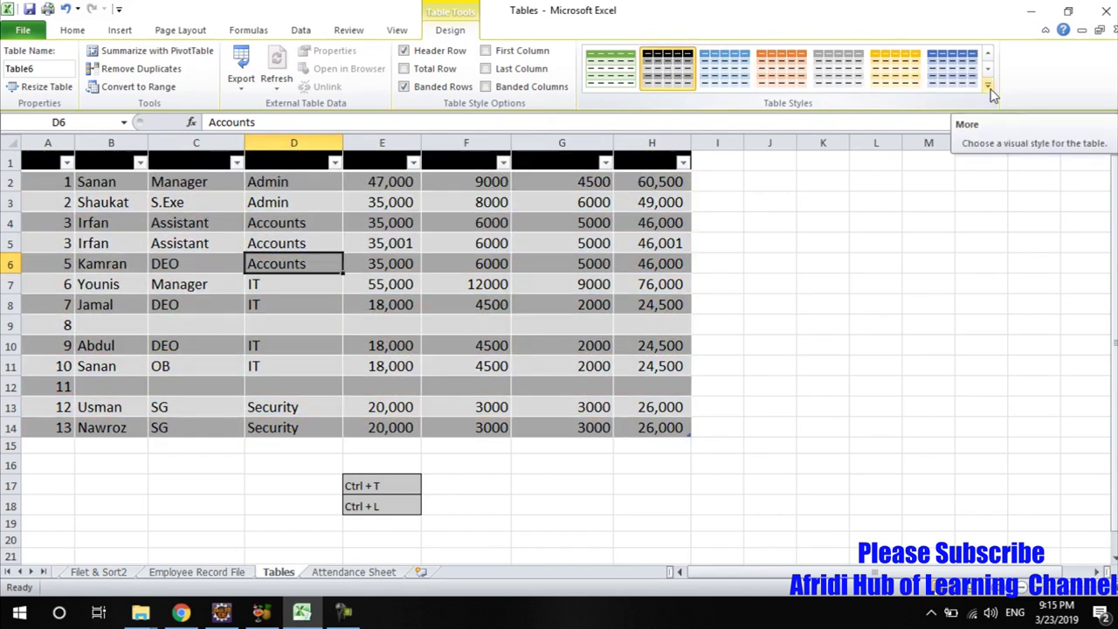
left_click(987, 88)
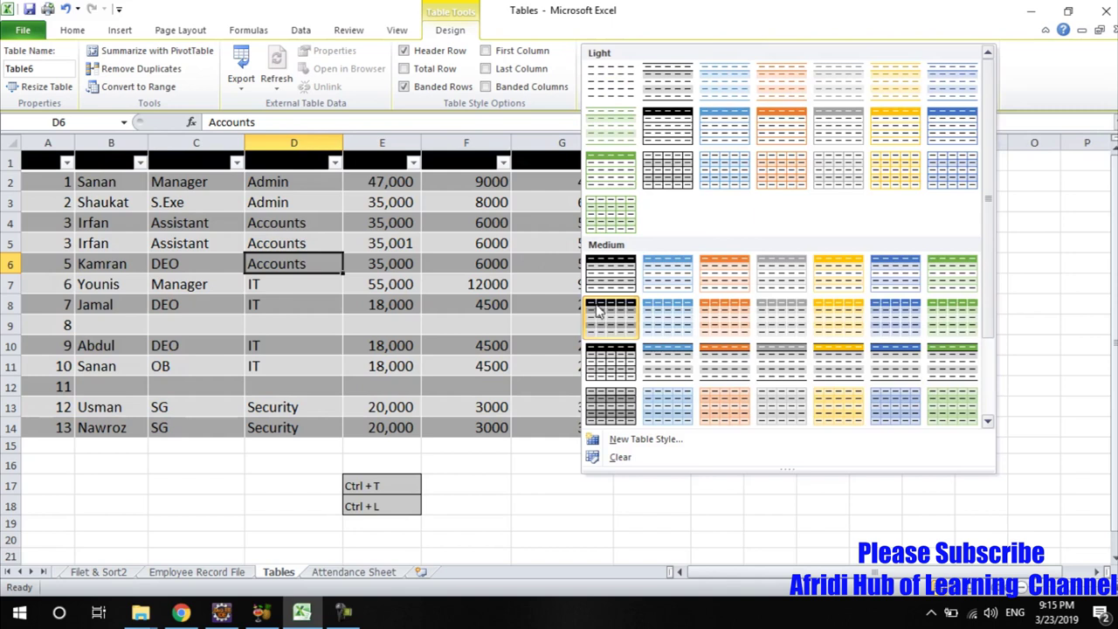
scroll(802, 179, "down", 3)
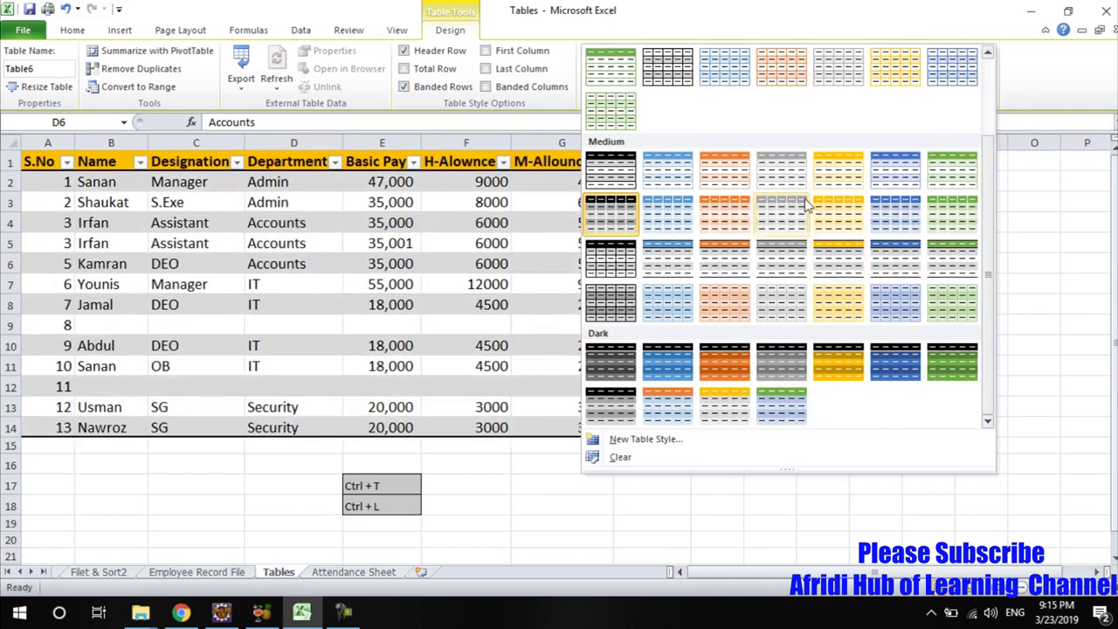
left_click(716, 257)
left_click(988, 88)
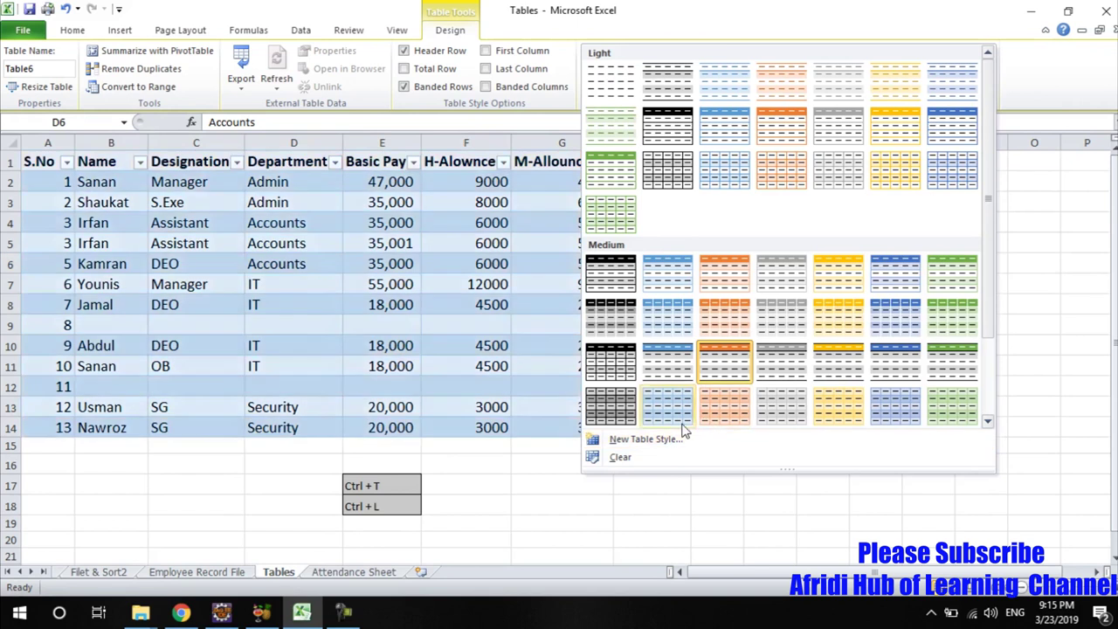
left_click(669, 443)
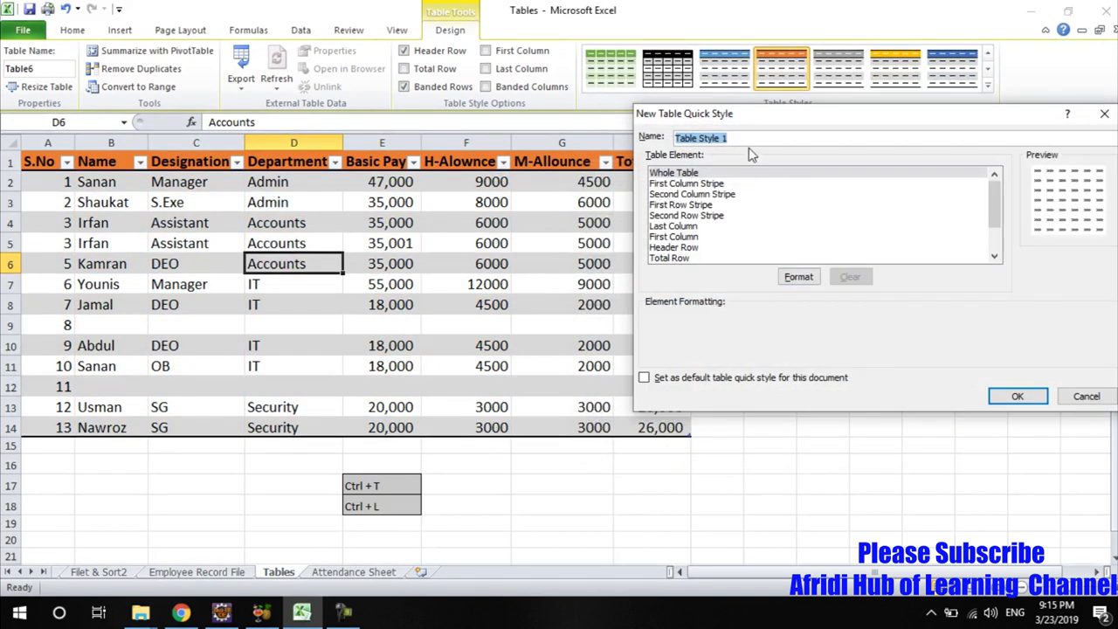
Step: Review the Border and Fill formatting for Whole Table, then cancel both style dialogs
left_click(794, 280)
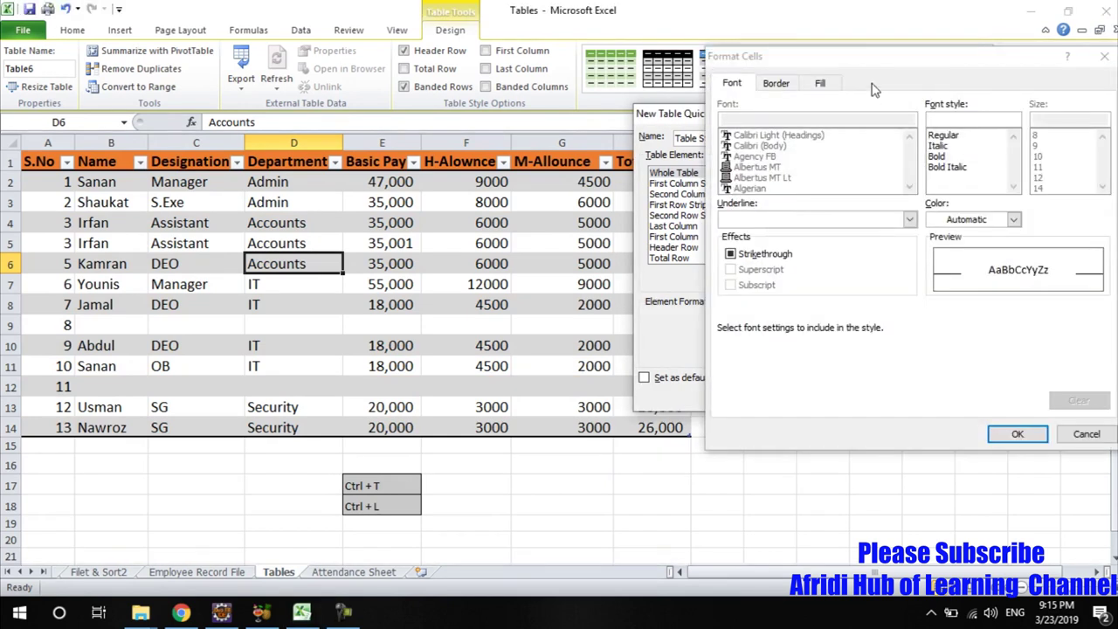
left_click_drag(929, 56, 734, 56)
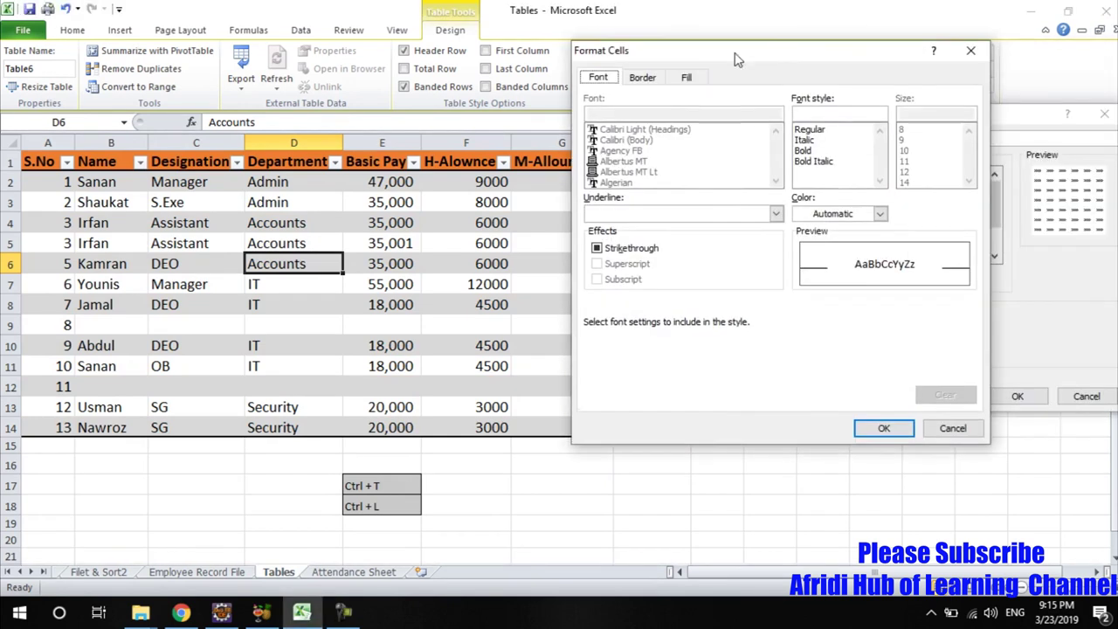
left_click(636, 80)
left_click(686, 78)
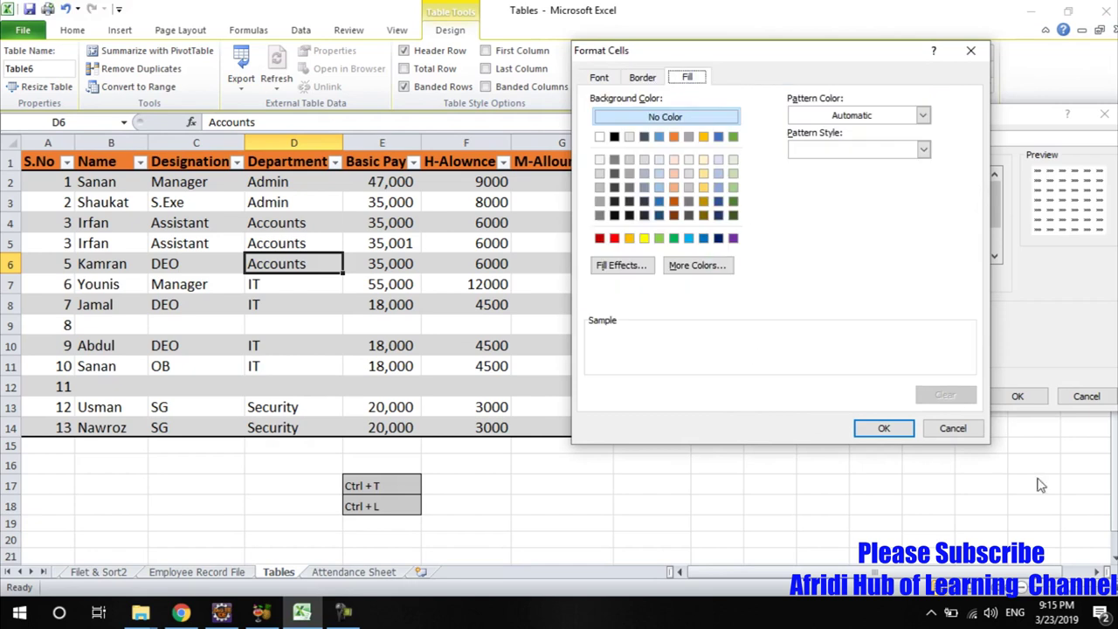
left_click(953, 429)
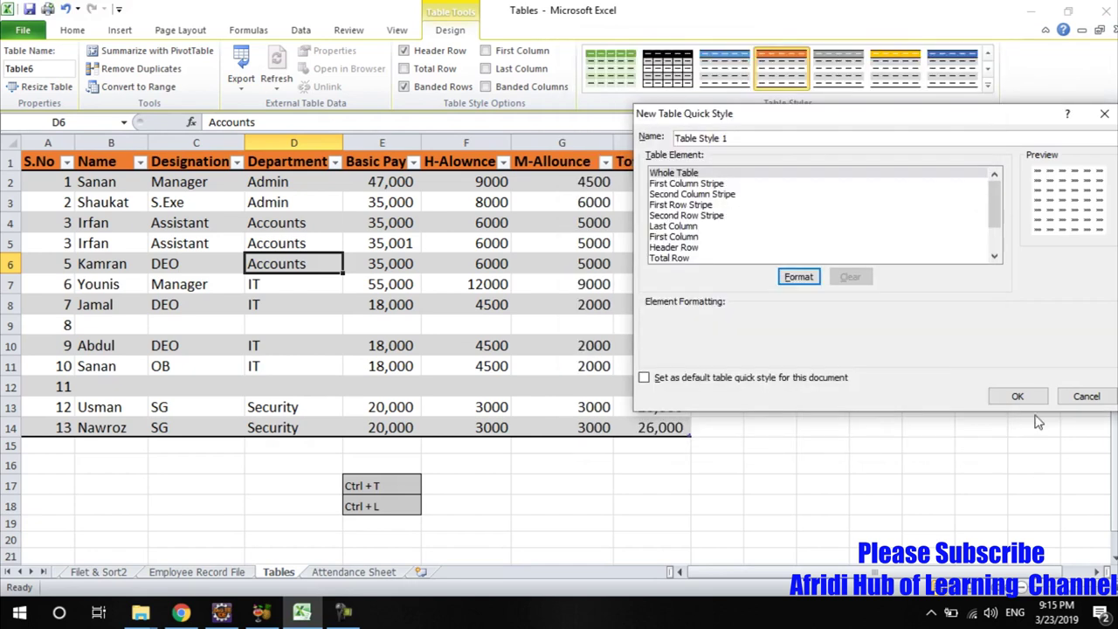
left_click(1075, 404)
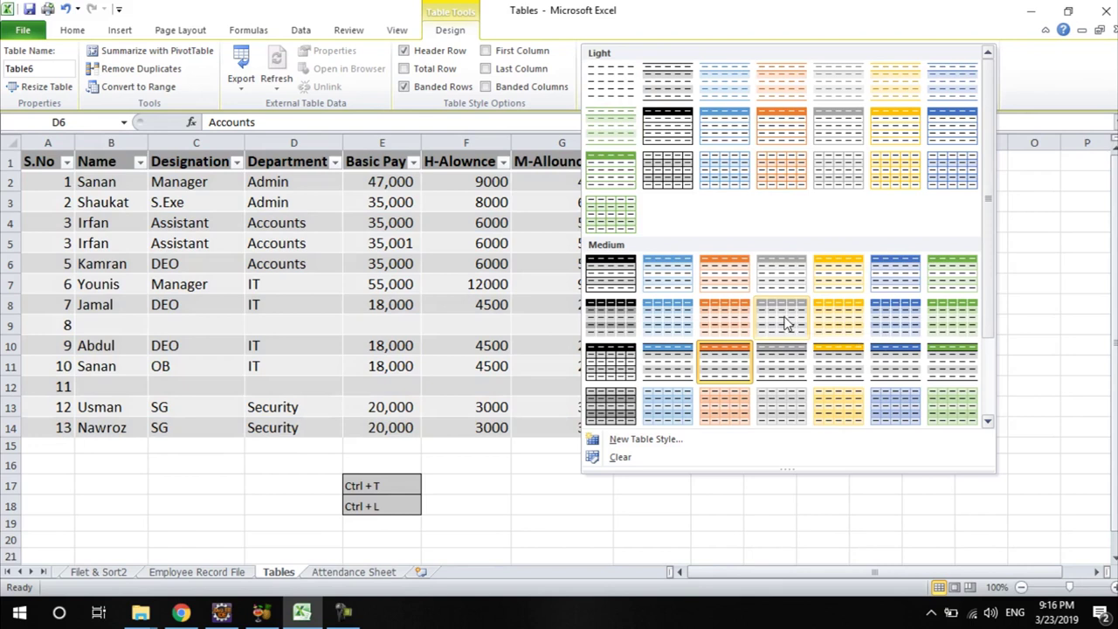
left_click(724, 360)
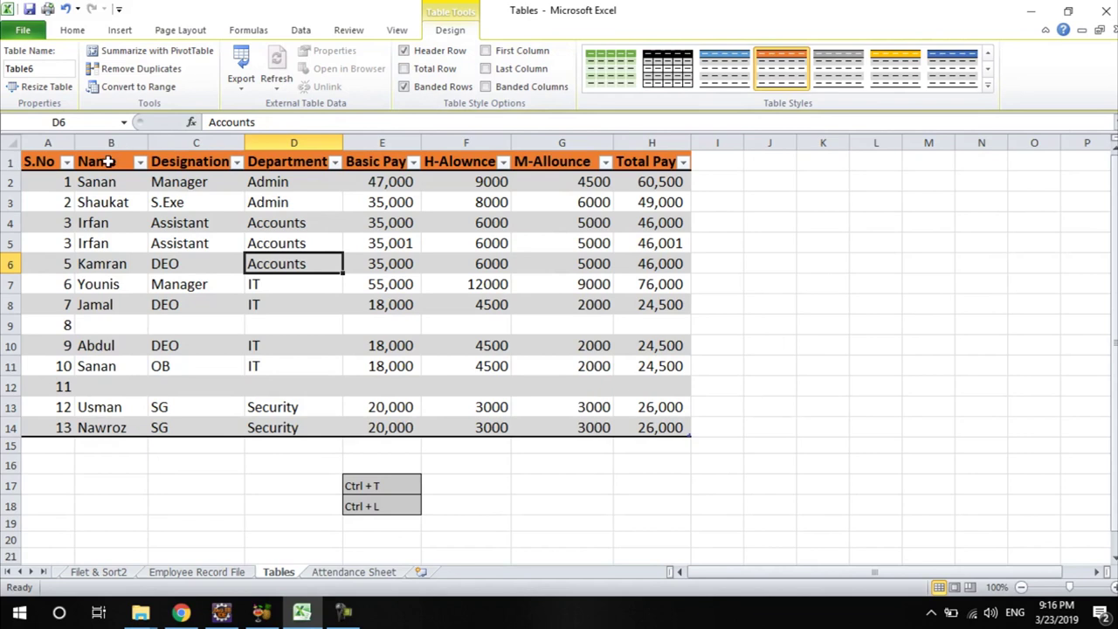
left_click(405, 51)
left_click(431, 54)
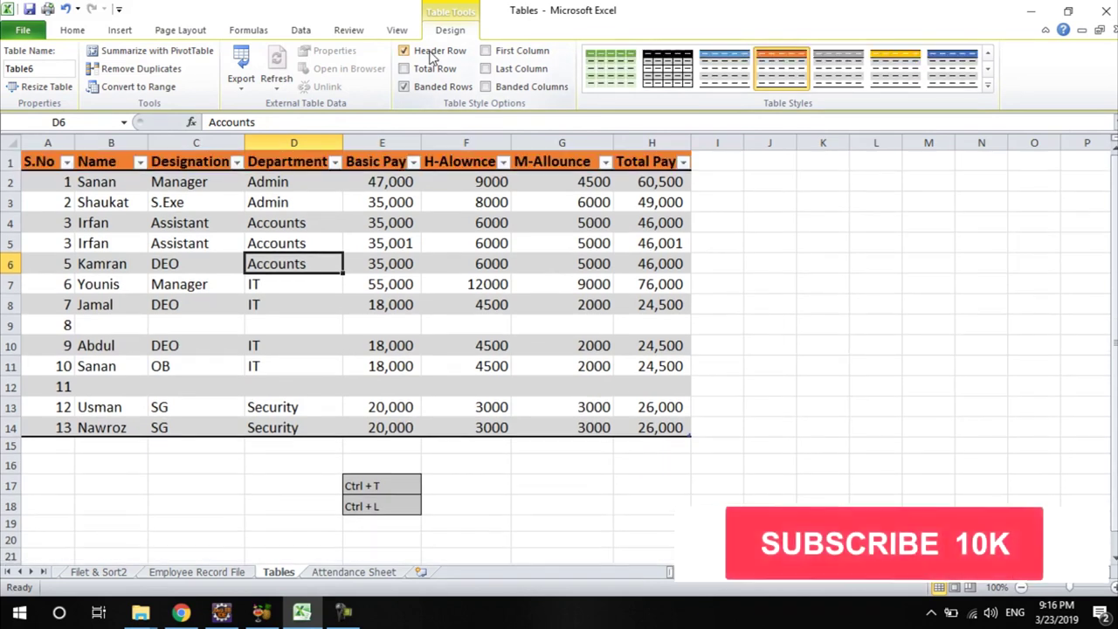
left_click(485, 69)
left_click(486, 68)
left_click_drag(43, 165, 31, 430)
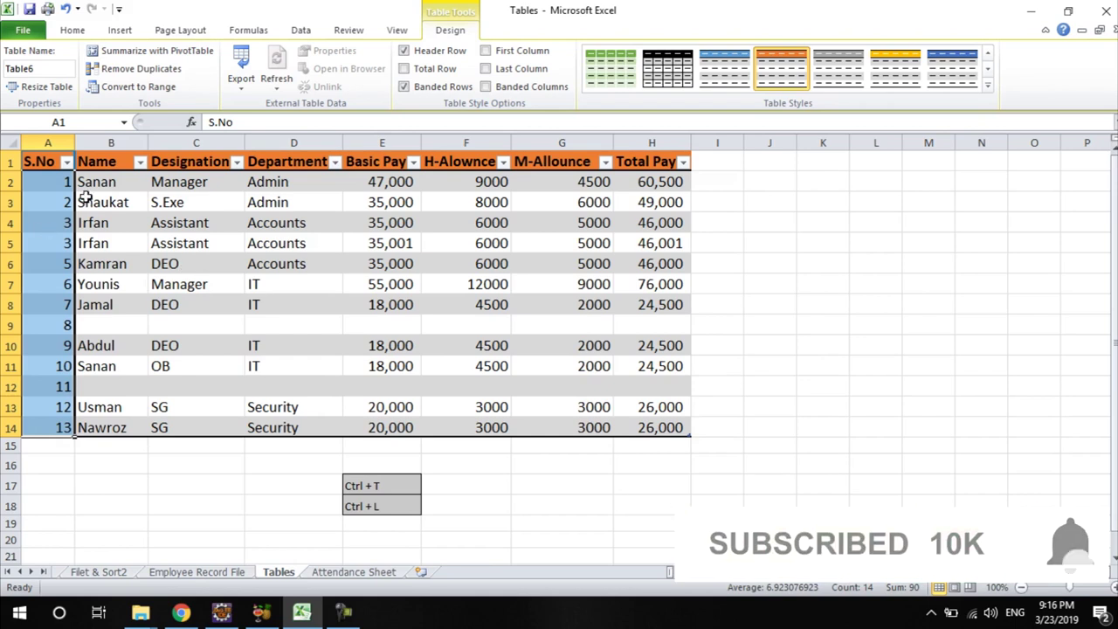
left_click(39, 182)
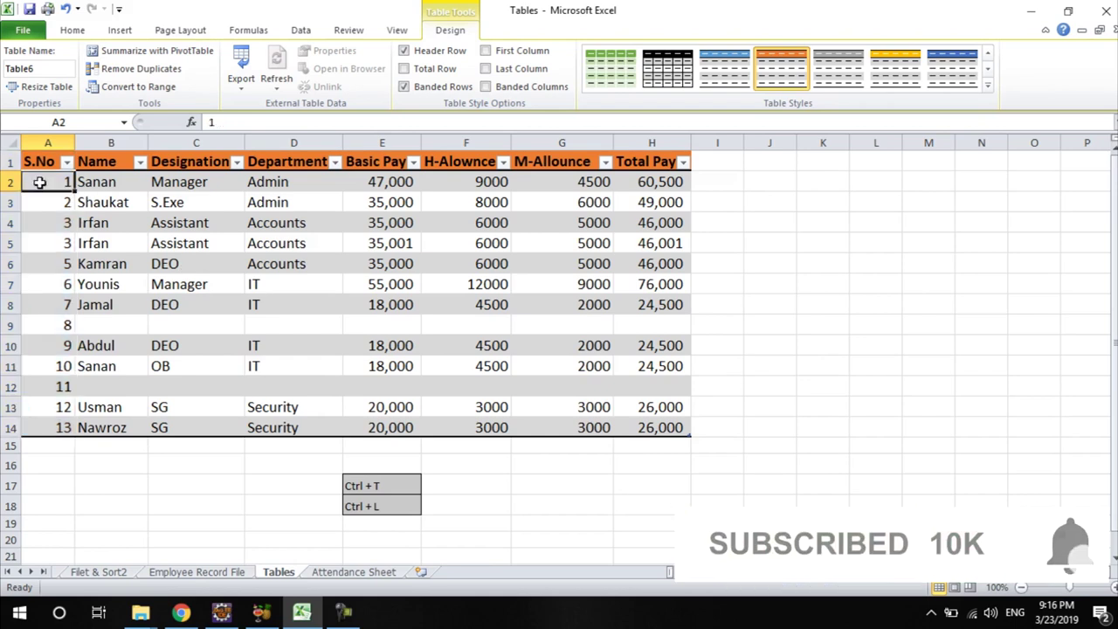
left_click(517, 52)
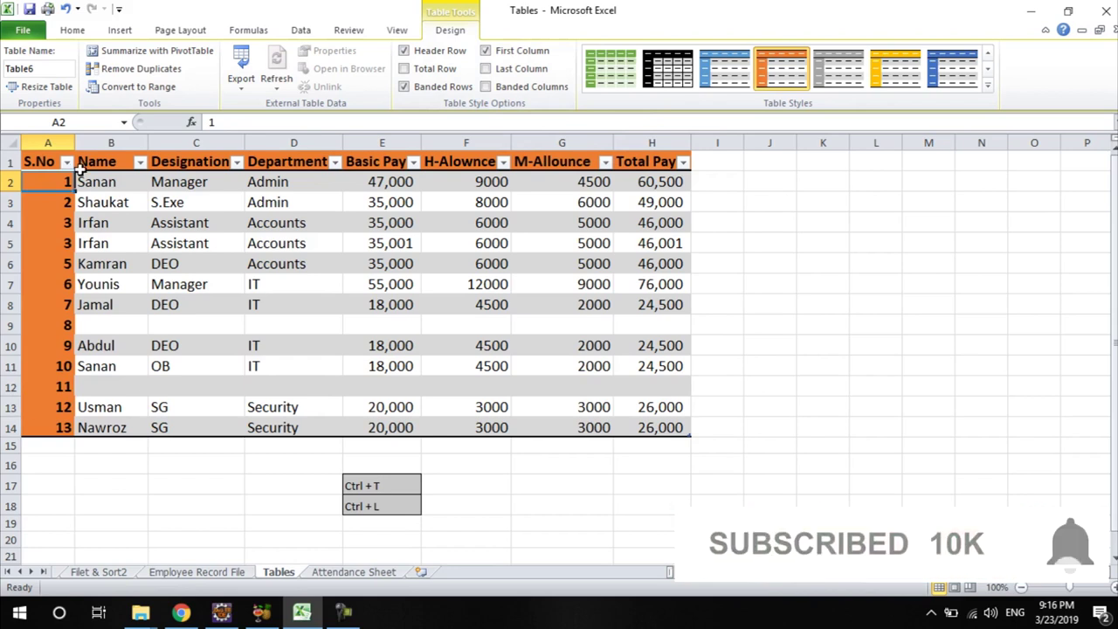
left_click(498, 54)
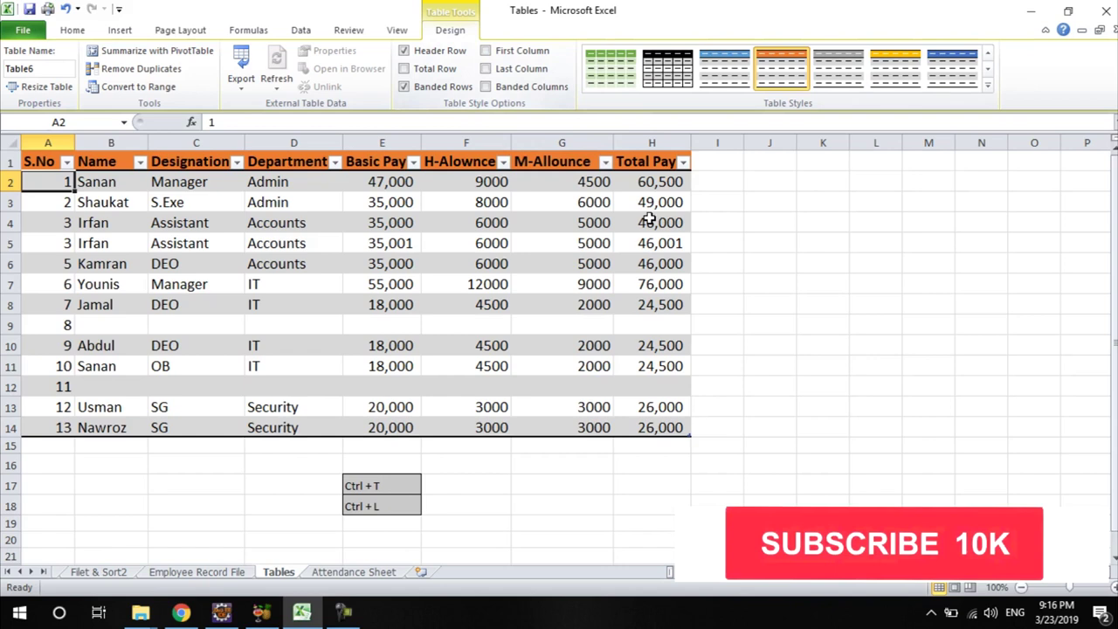
left_click_drag(648, 185, 659, 426)
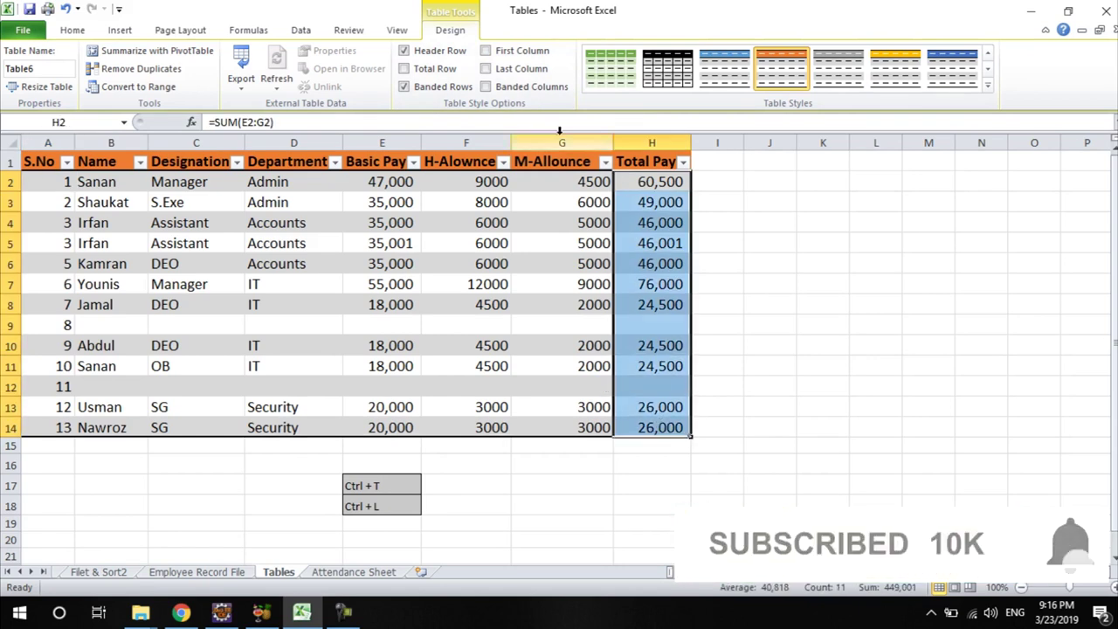
left_click(568, 221)
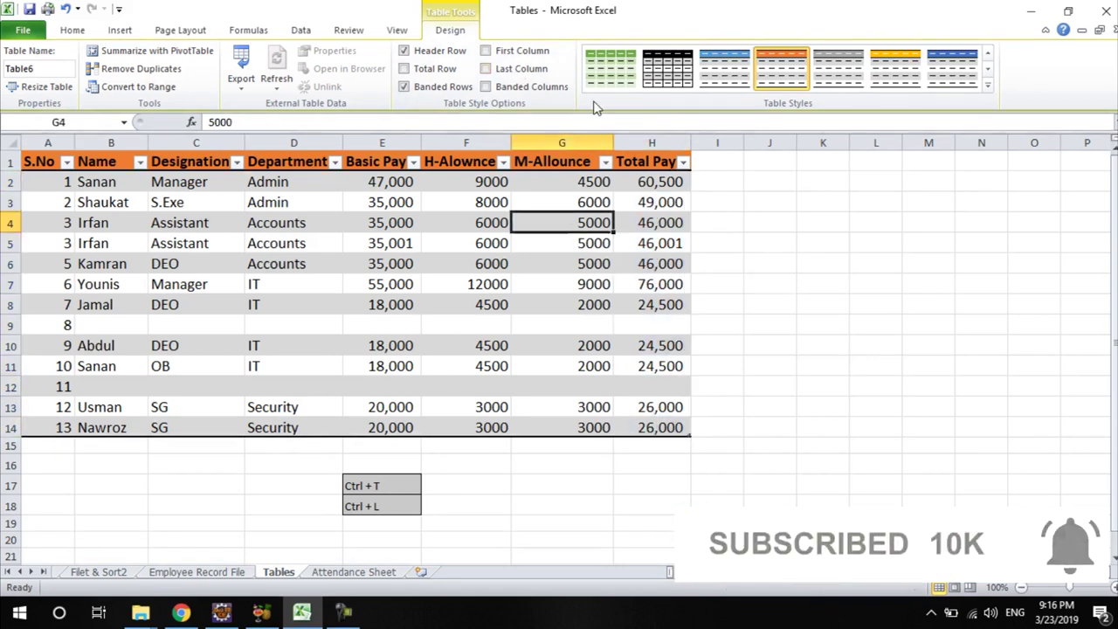
left_click(501, 73)
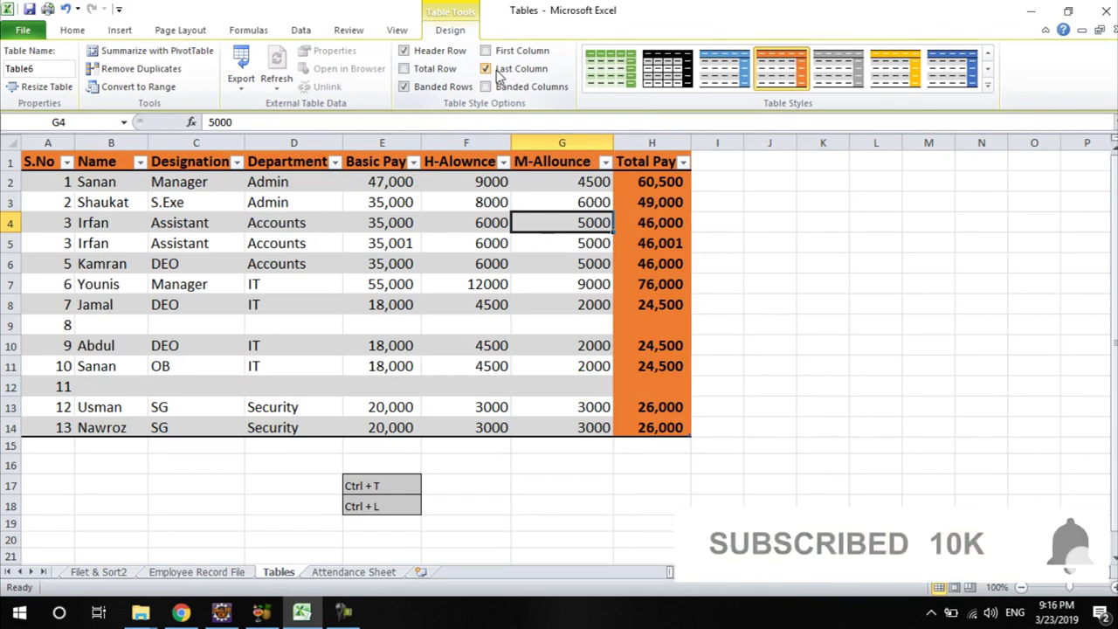
left_click(498, 71)
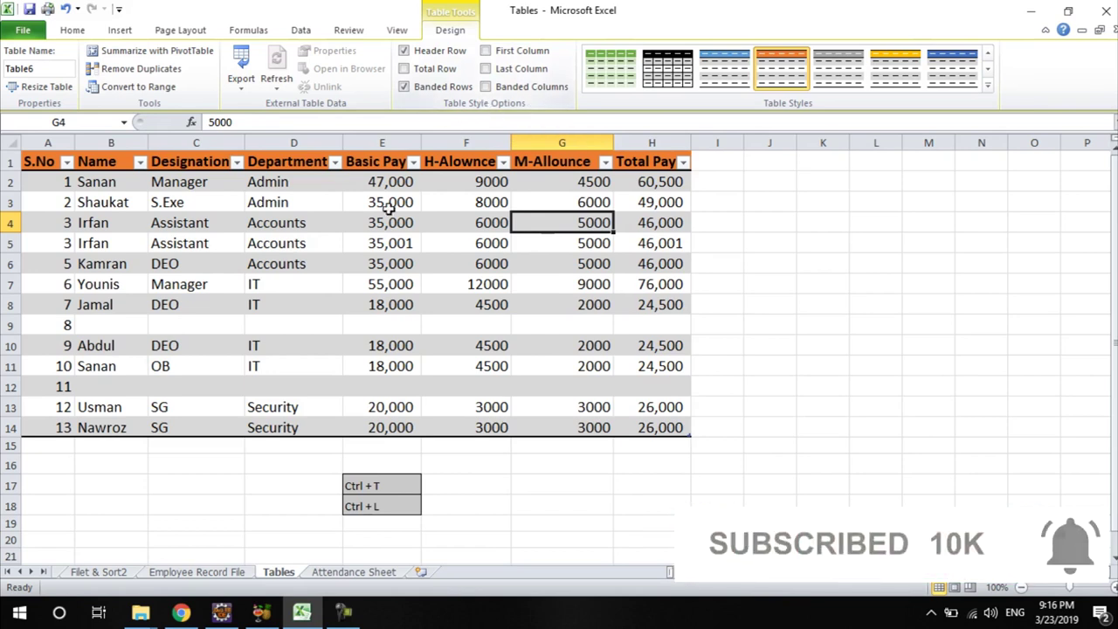
left_click_drag(62, 181, 288, 181)
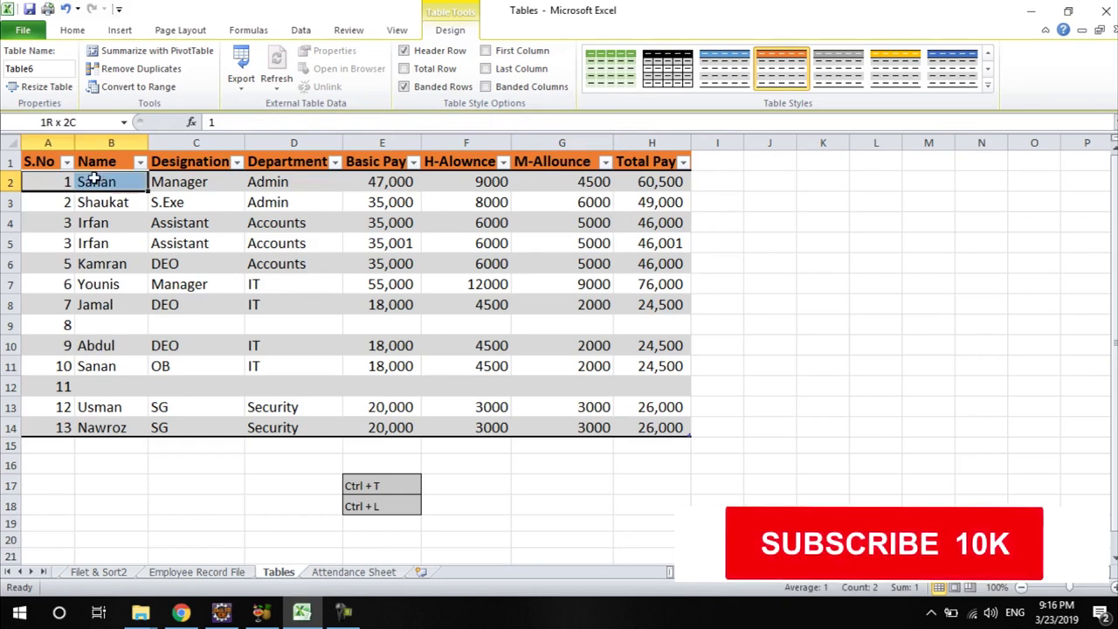
left_click_drag(59, 203, 288, 202)
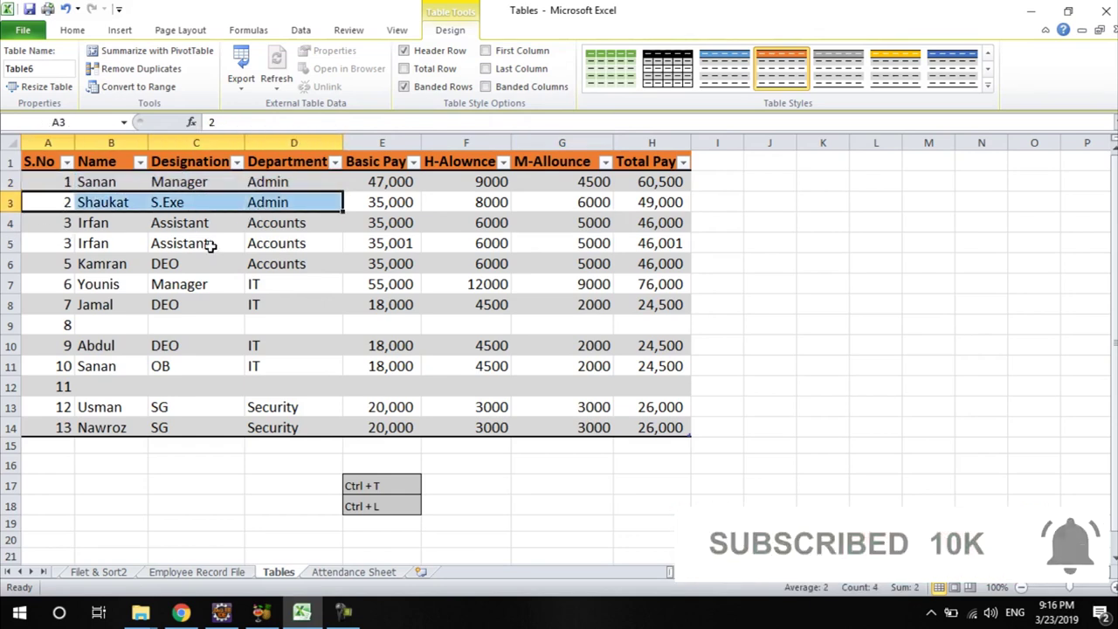
left_click(419, 88)
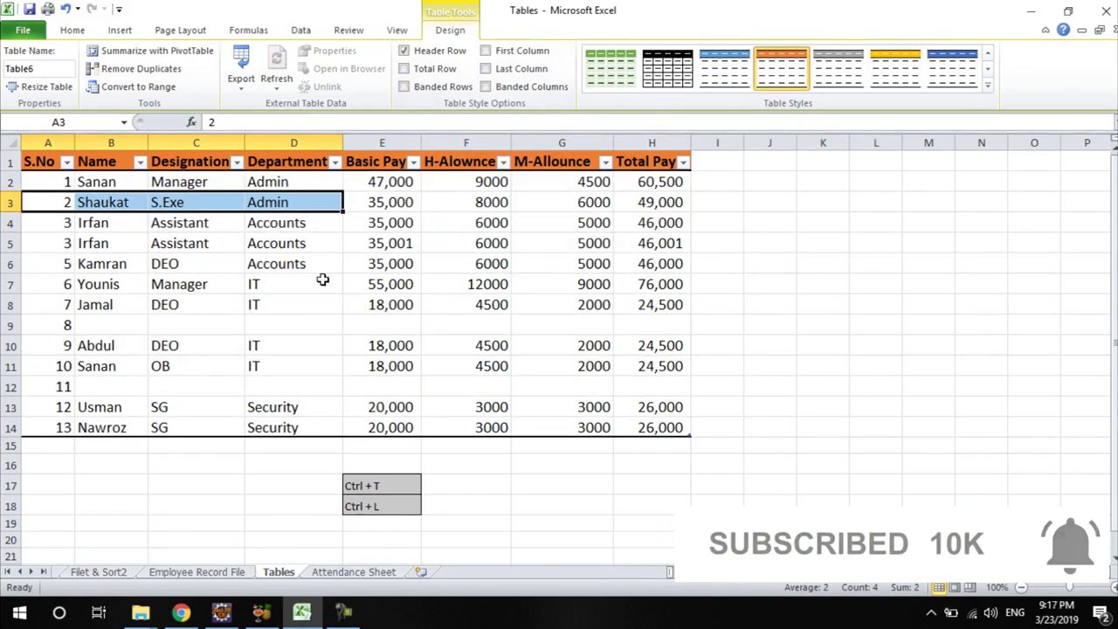
left_click(320, 281)
left_click(412, 88)
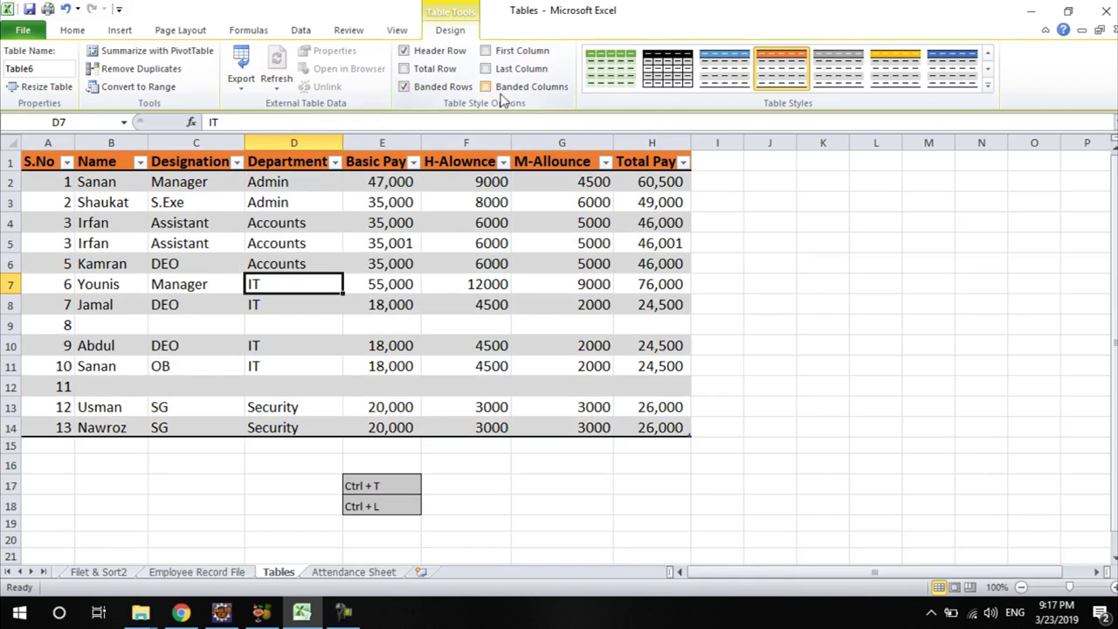
left_click(438, 91)
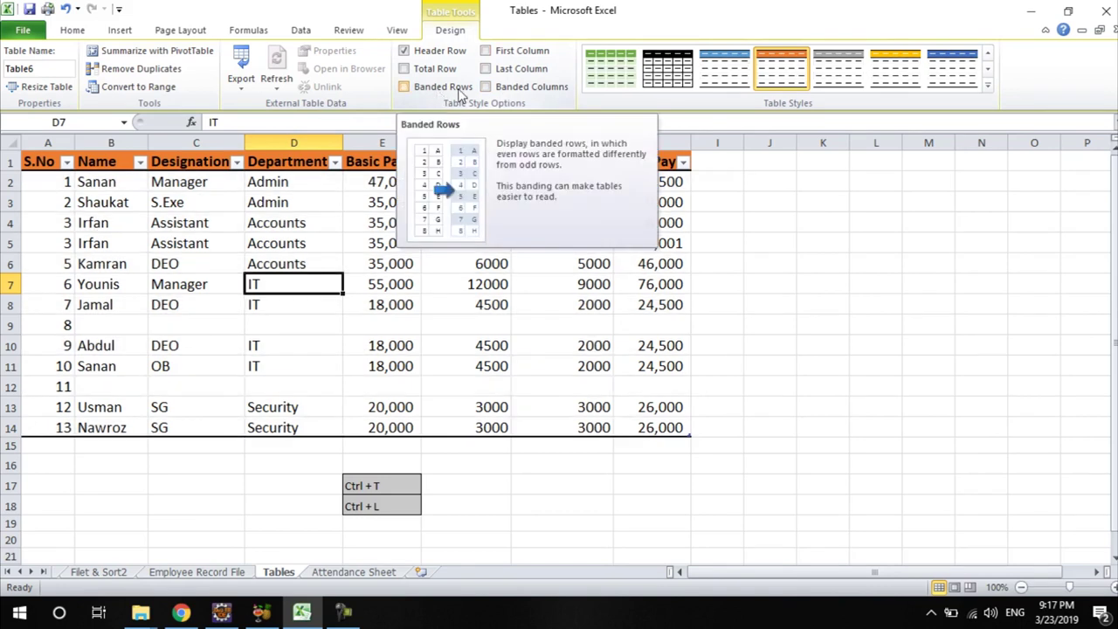
left_click(521, 94)
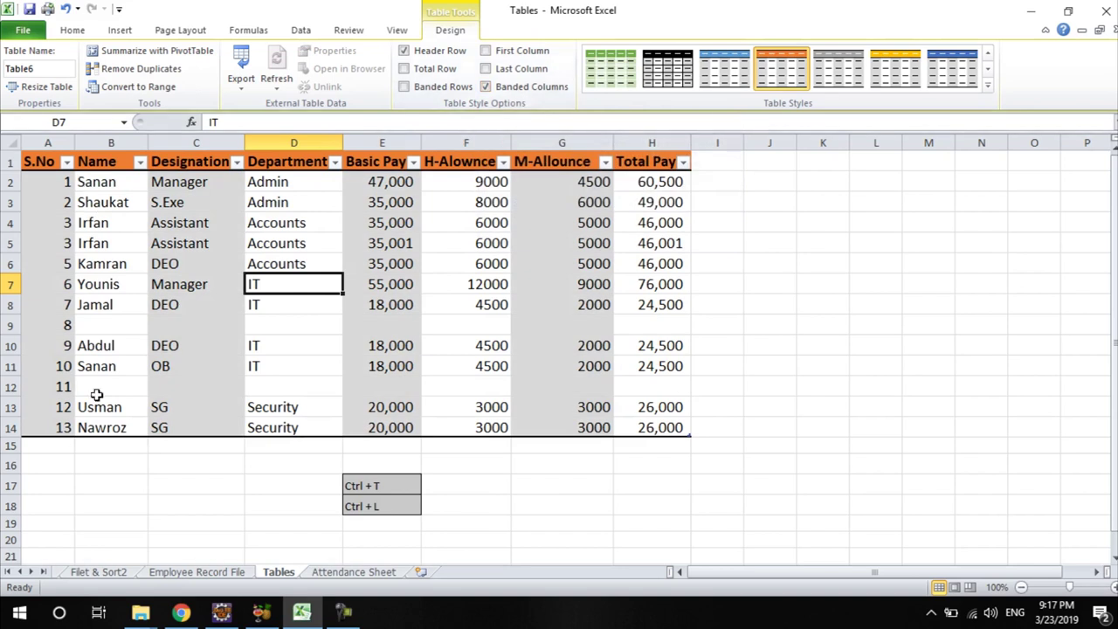
left_click(412, 91)
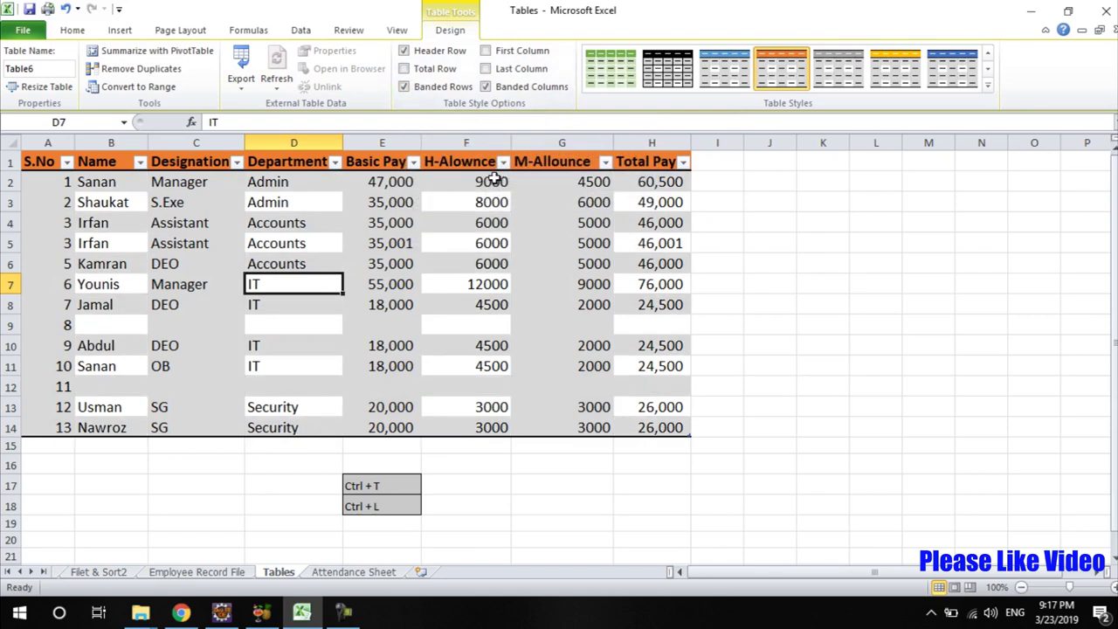
left_click(499, 88)
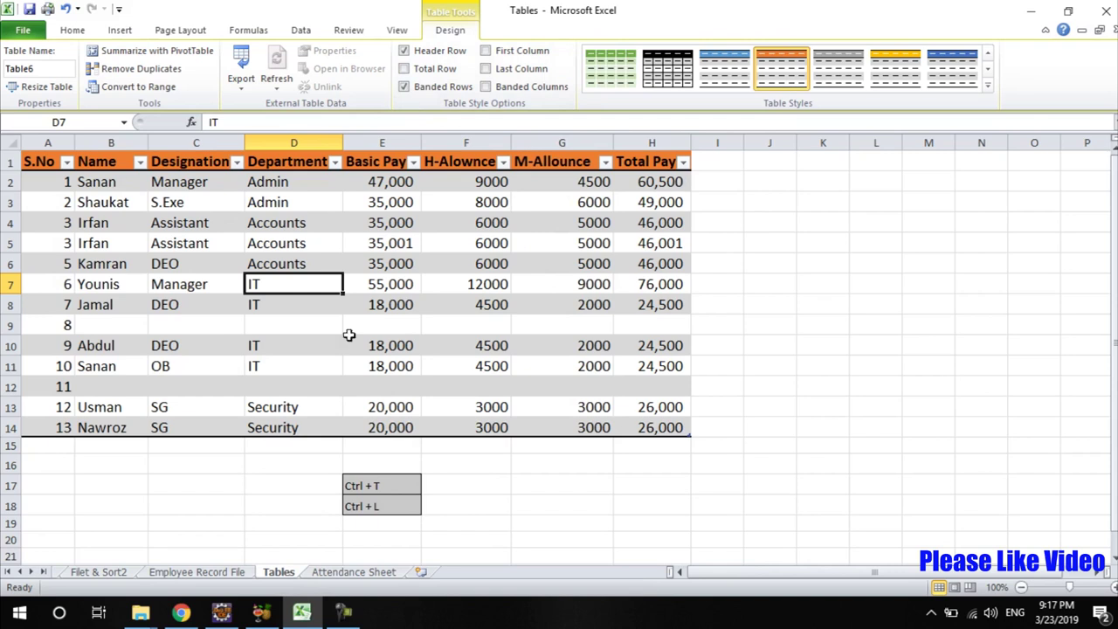
left_click_drag(653, 183, 649, 423)
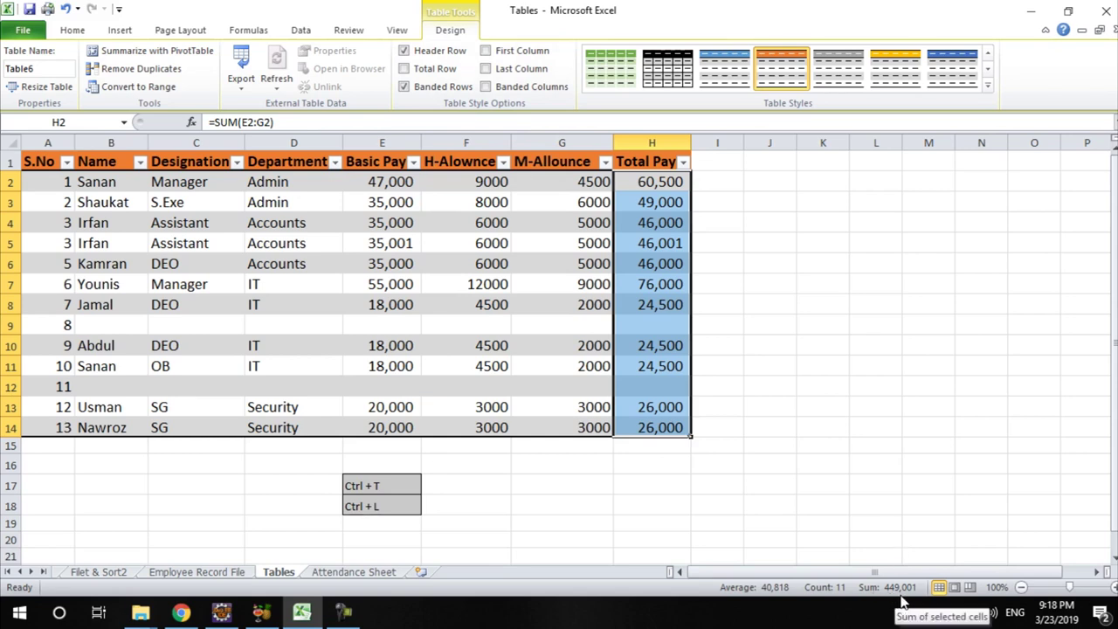
Step: Turn on Total Row so H15 sums Total Pay to 449,001 with SUBTOTAL(109)
left_click(428, 71)
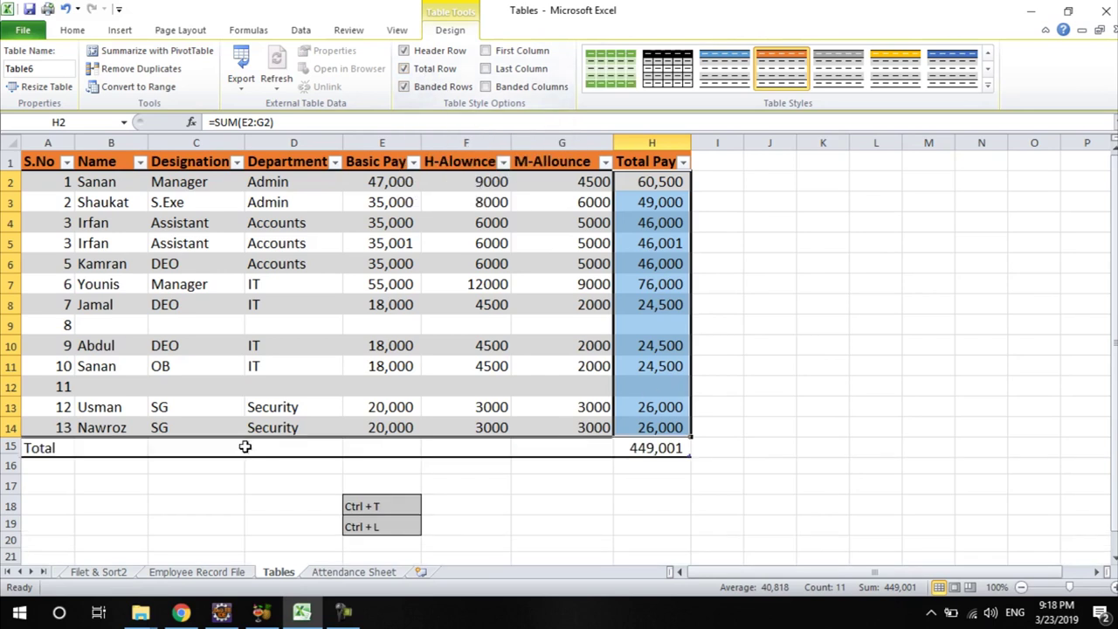
left_click(551, 487)
left_click(672, 449)
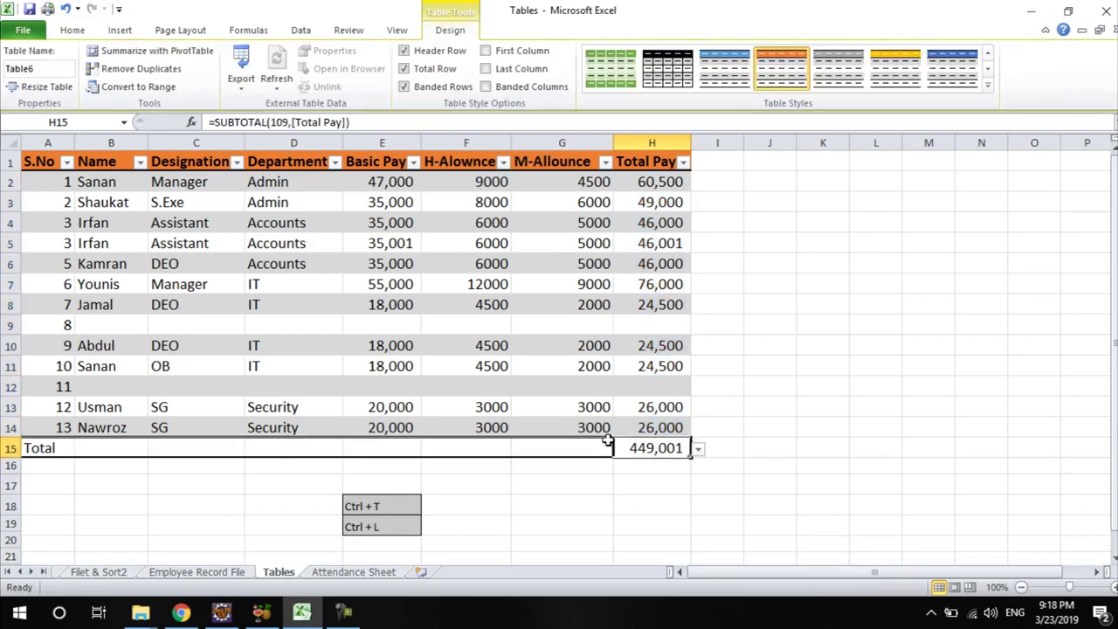
left_click(563, 347)
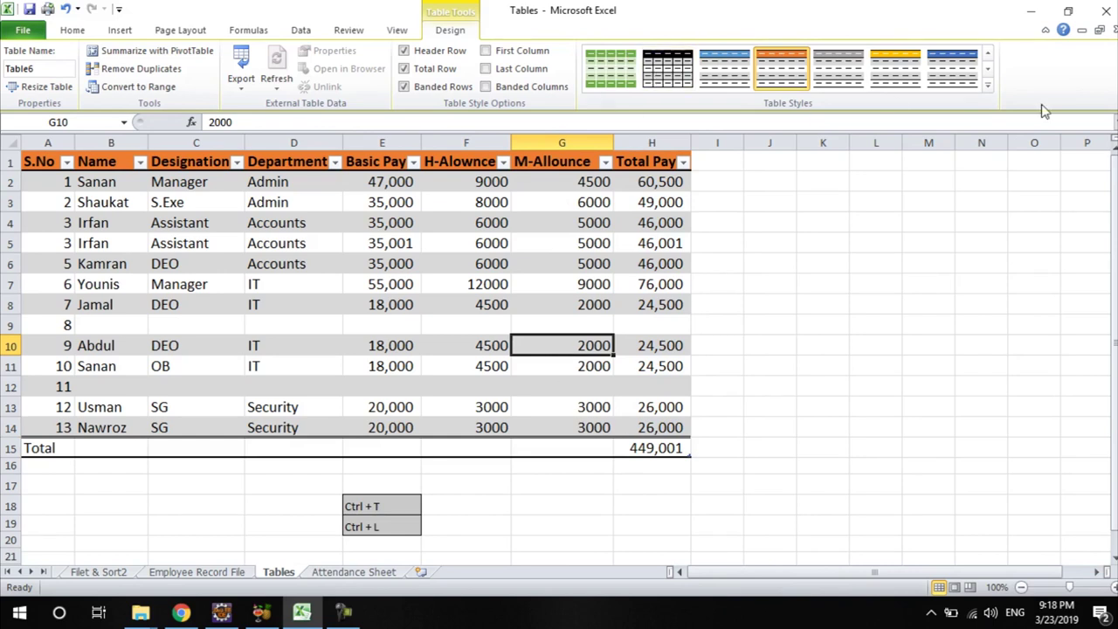
left_click(988, 85)
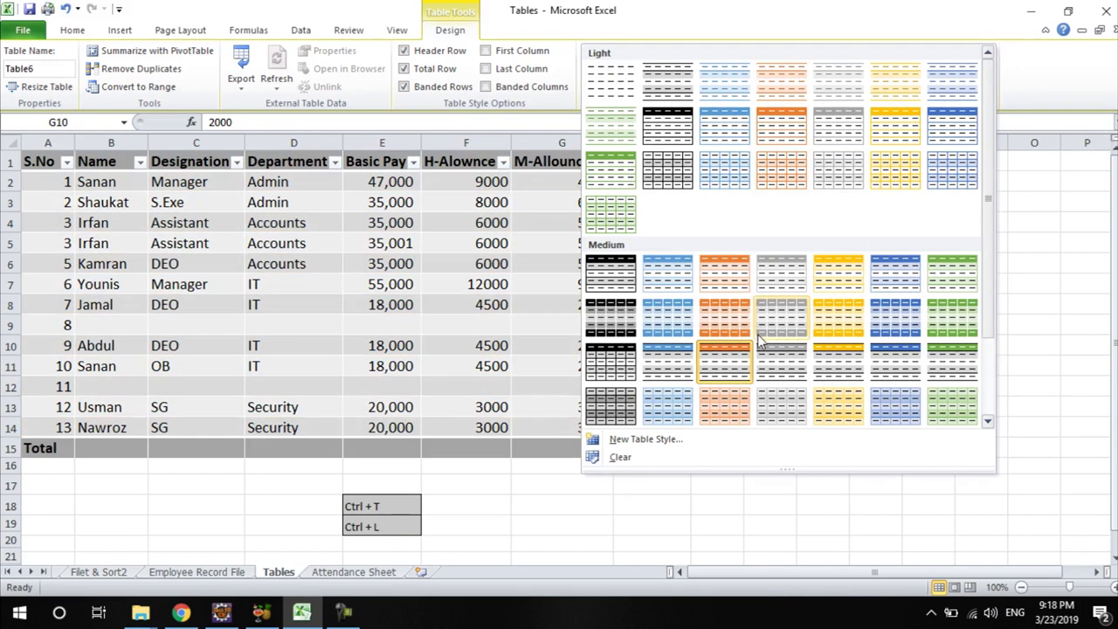
Step: Apply the yellow Medium table style and select the Total Pay values H2:H14
left_click(836, 330)
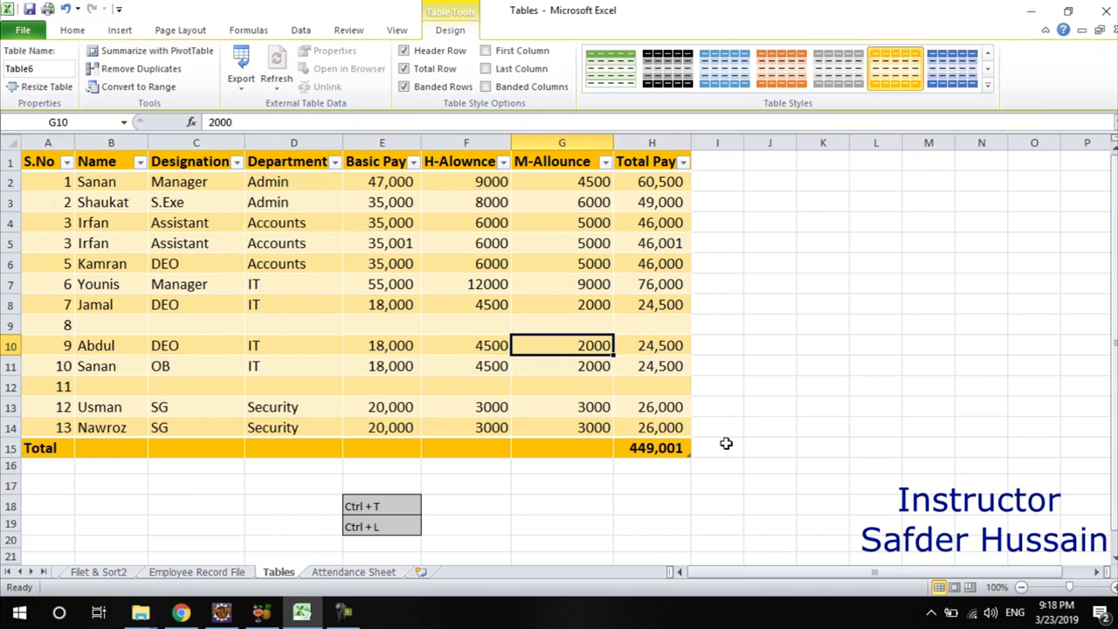
left_click_drag(644, 188, 647, 428)
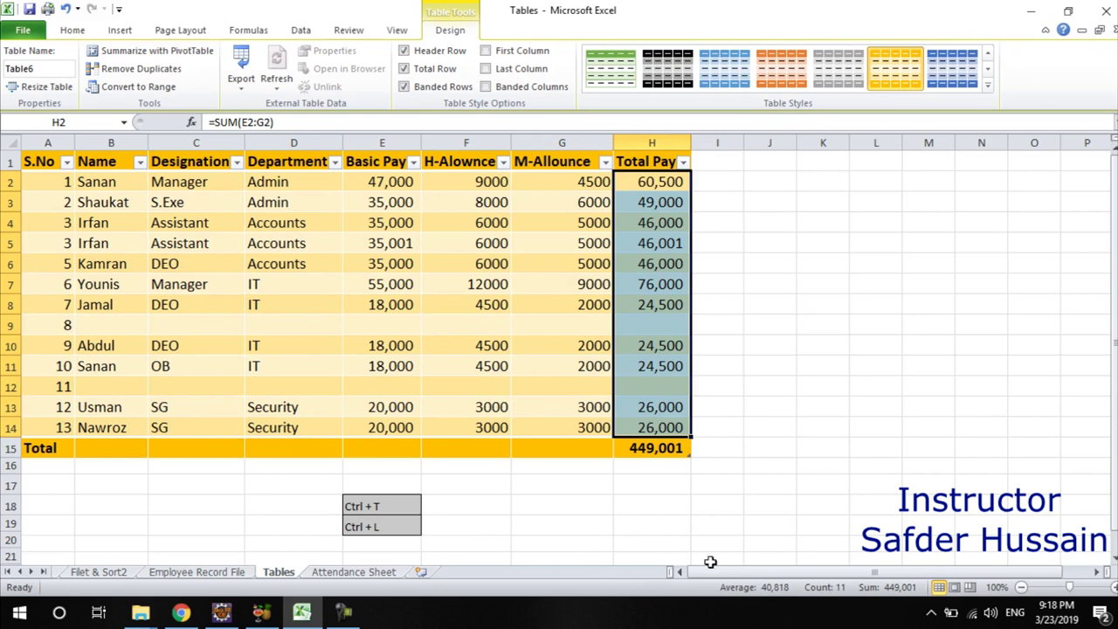
Step: Switch the H15 total to Average, showing 40,818, and inspect row 7's pay formula
left_click(664, 447)
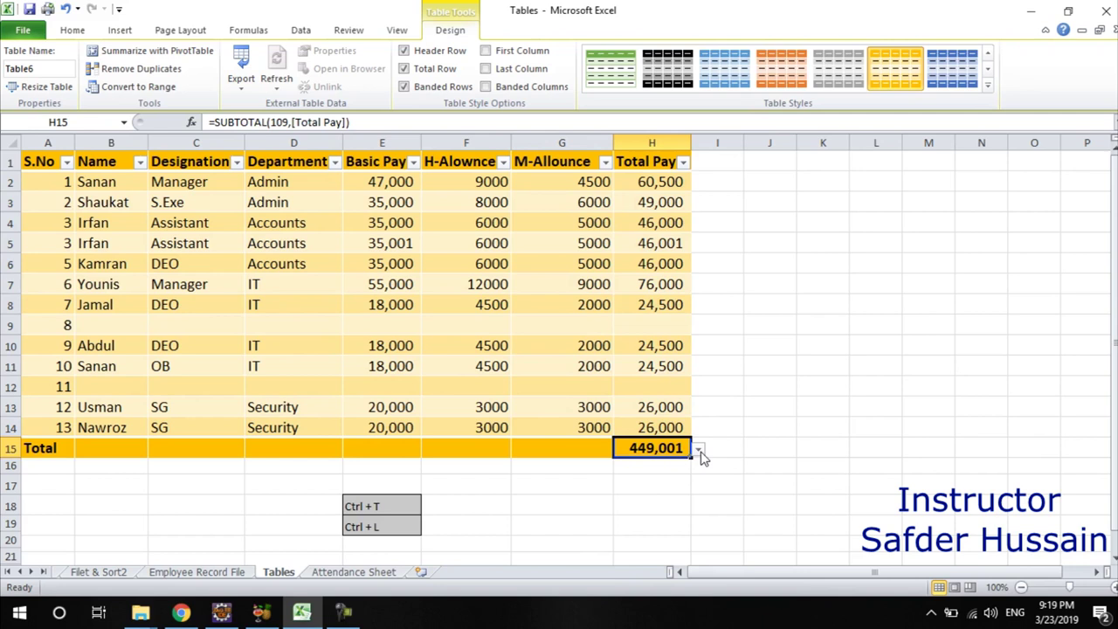
left_click(699, 449)
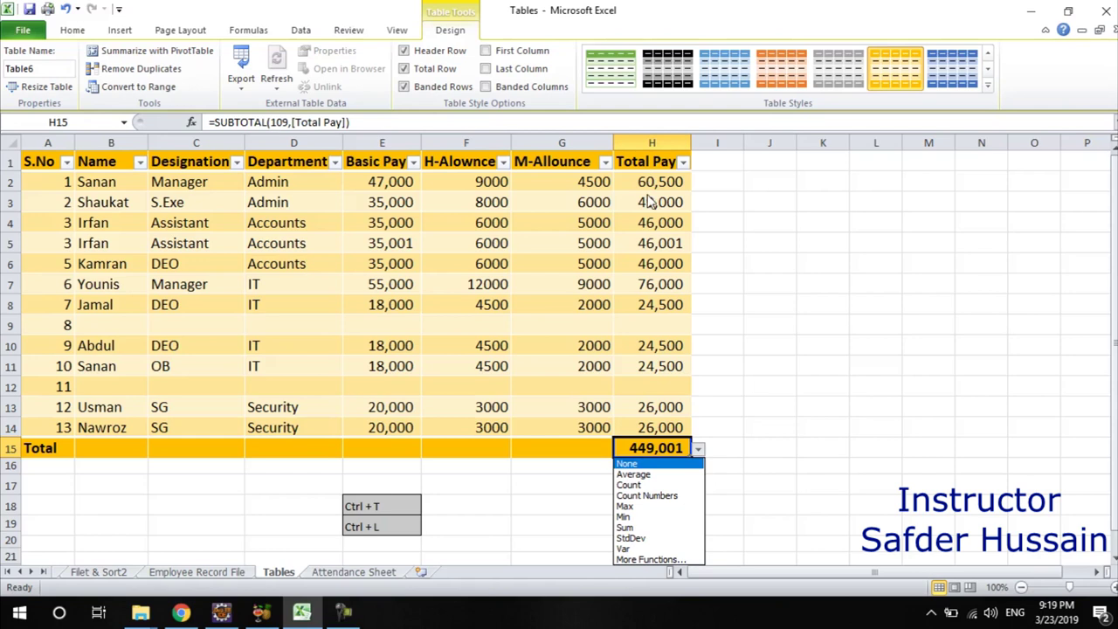
left_click(634, 474)
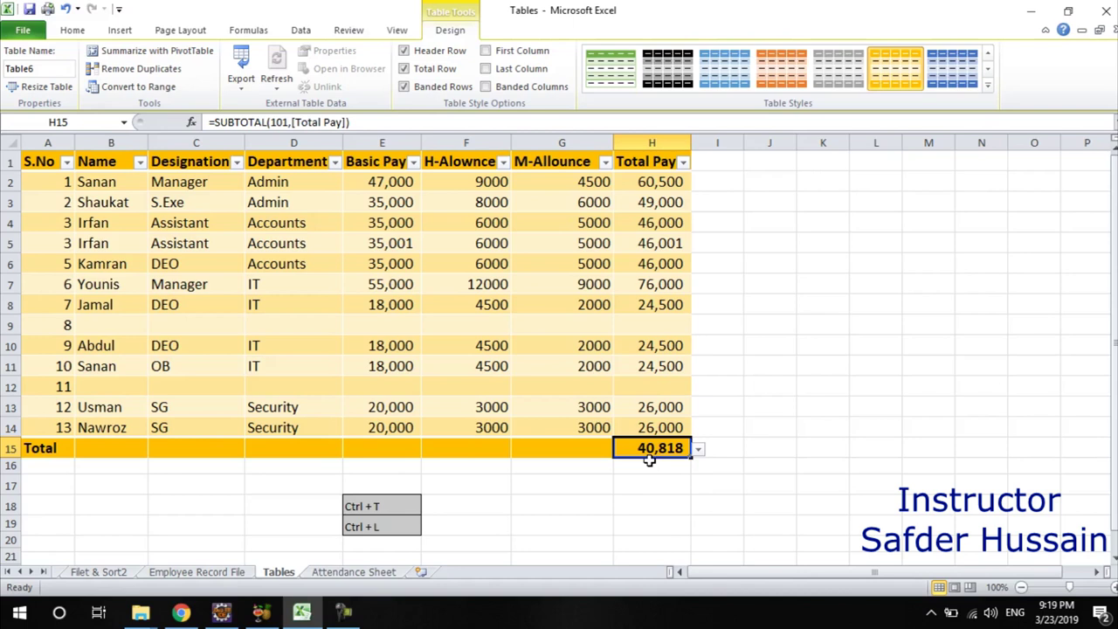
left_click_drag(655, 181, 651, 427)
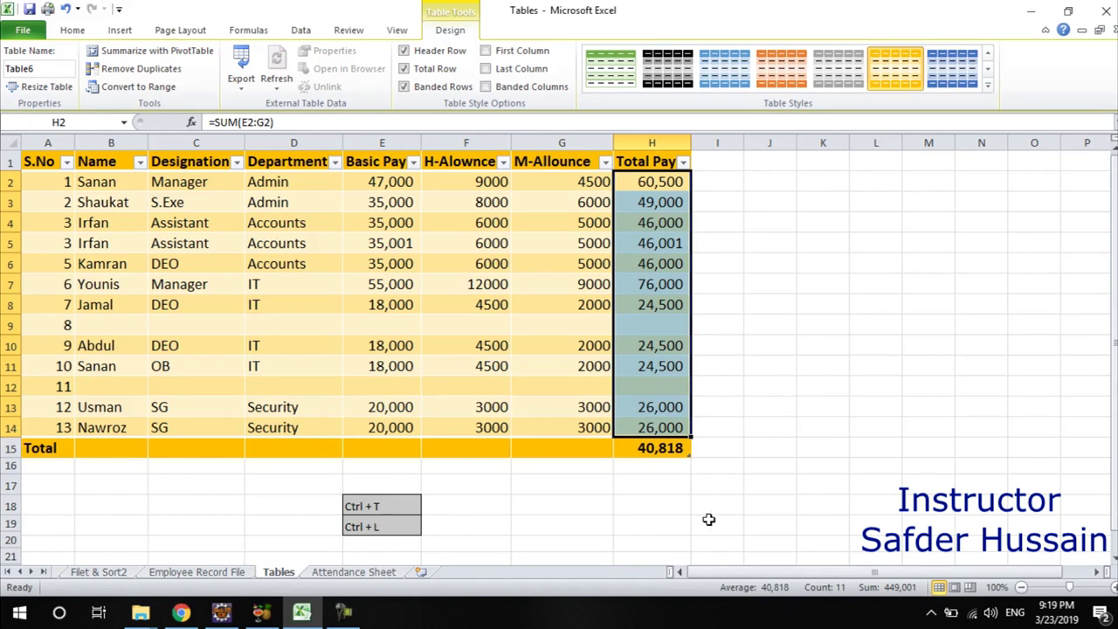
key("ctrl+a")
left_click(644, 451)
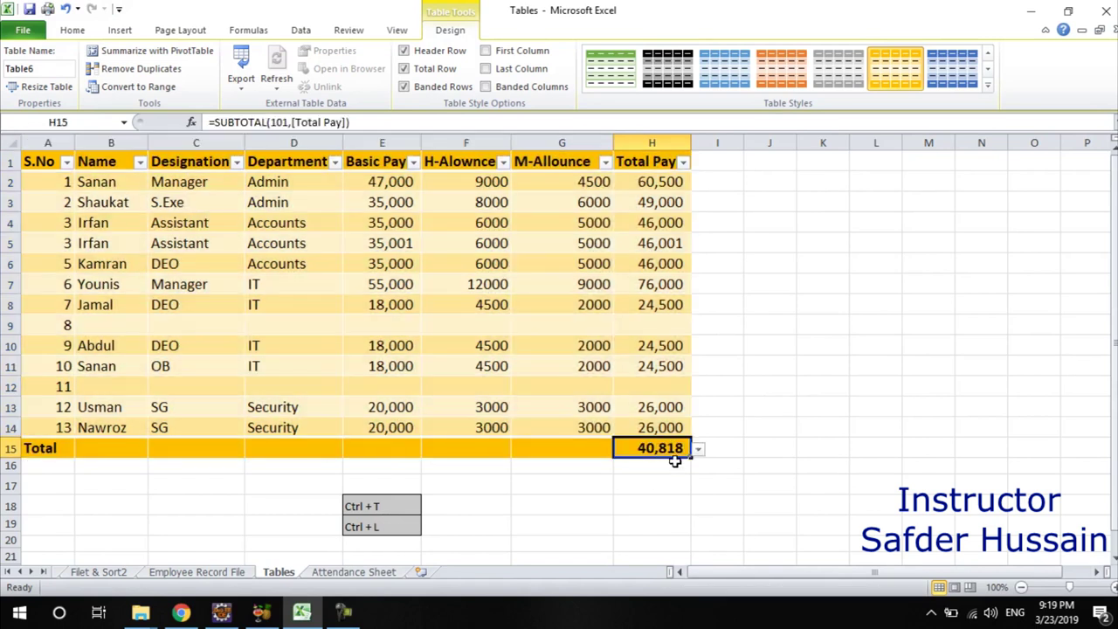
left_click(652, 284)
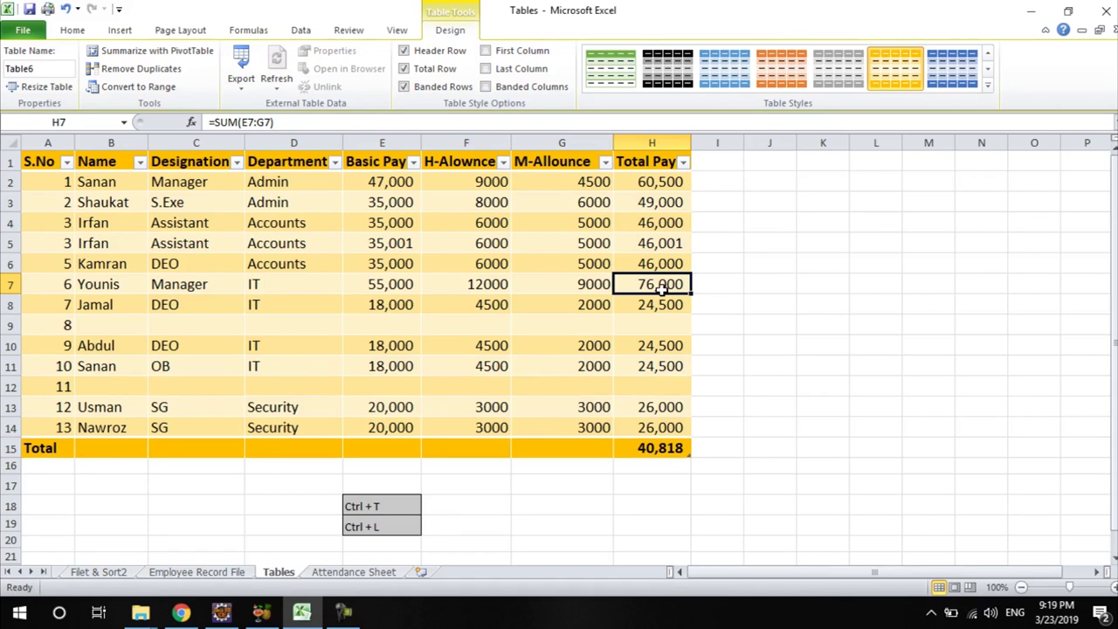
Step: Try Max, Min and Count Numbers as the H15 Total Pay summary function
left_click(653, 436)
left_click(649, 446)
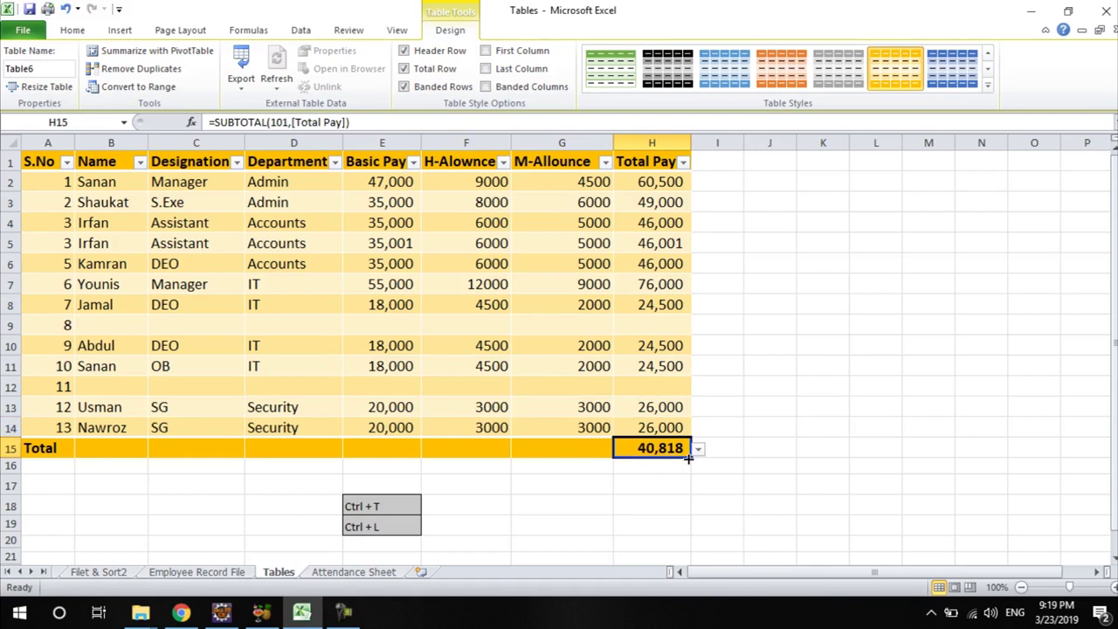
left_click(698, 449)
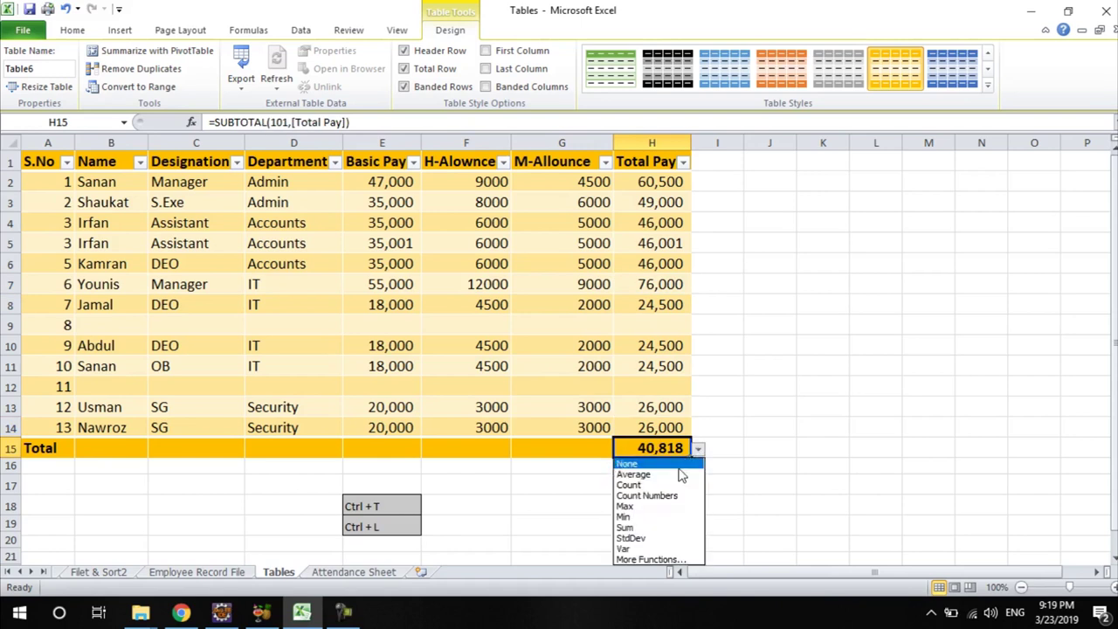
left_click(654, 509)
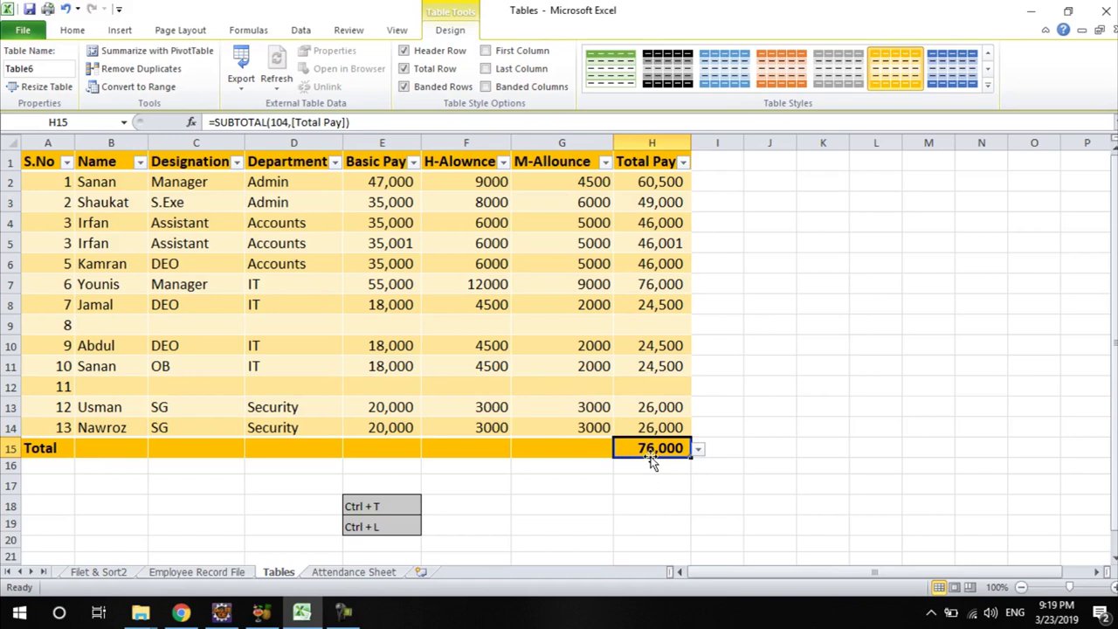
left_click(697, 448)
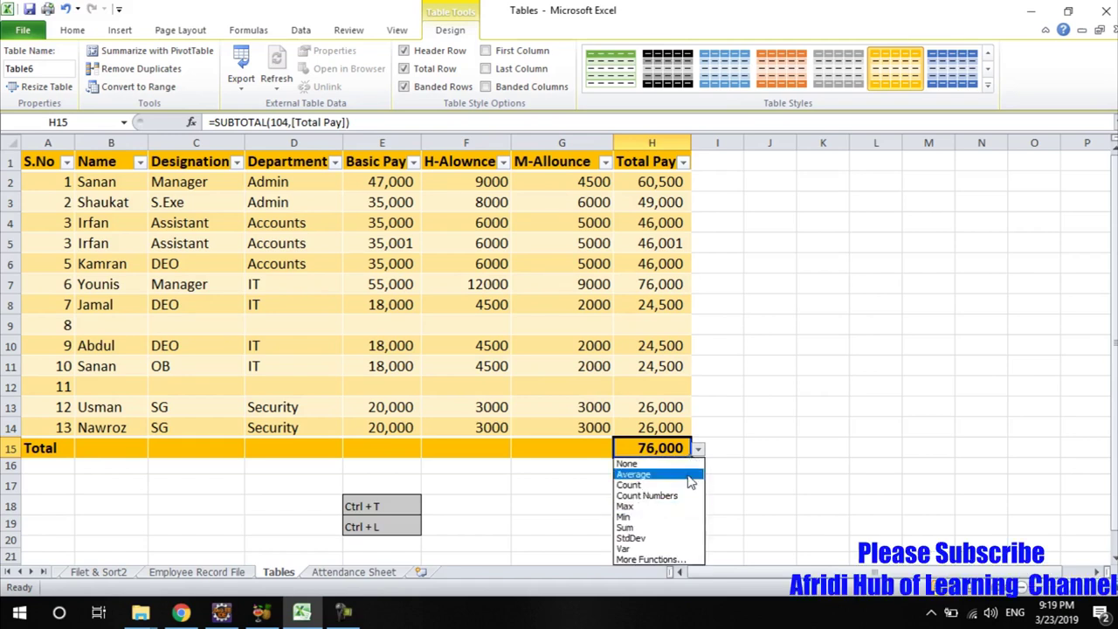
left_click(639, 519)
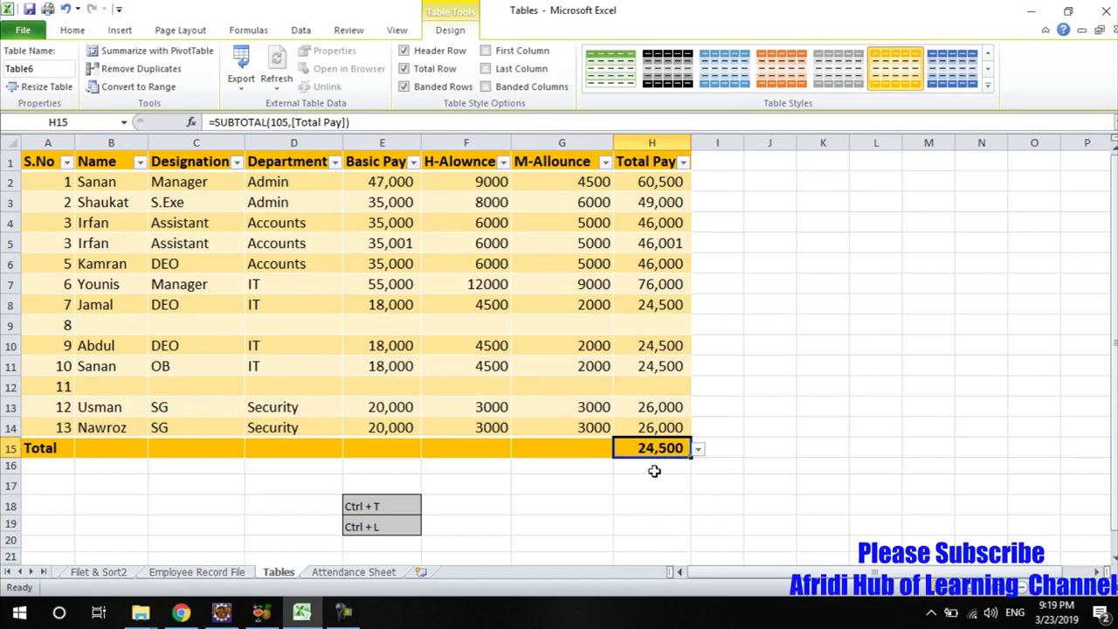
left_click(697, 449)
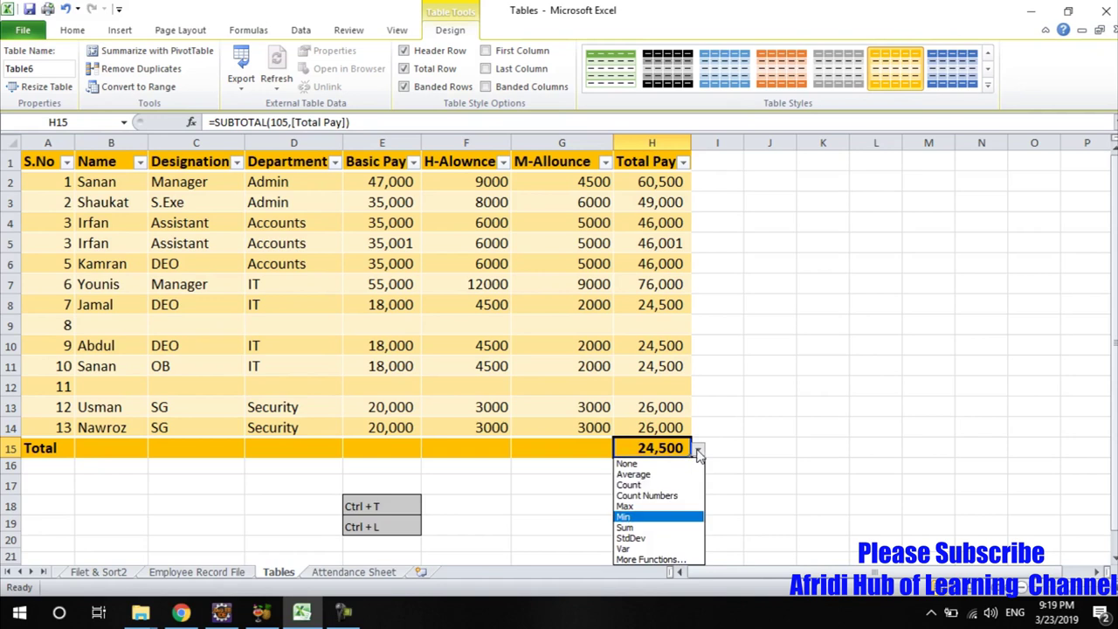
left_click(669, 497)
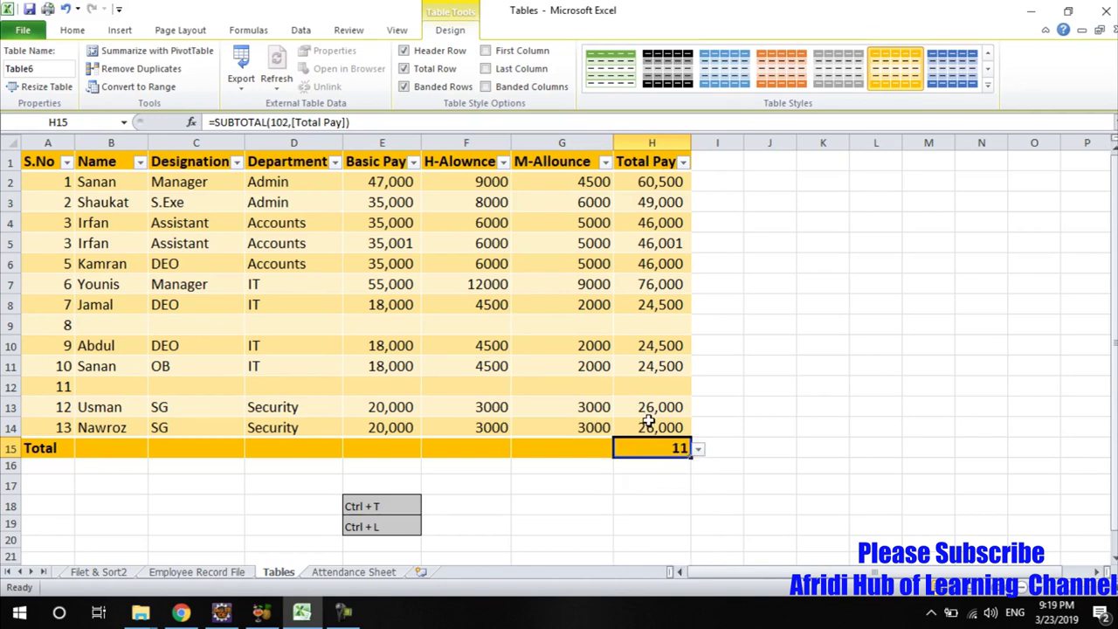
Step: Step through the Total Pay values, then set H15 to Count, showing 11
left_click(668, 182)
key("Down")
key("Down")
key("Down")
key("Down")
key("Down")
key("Down")
key("Down")
key("Down")
key("Down")
key("Down")
key("Down")
key("Down")
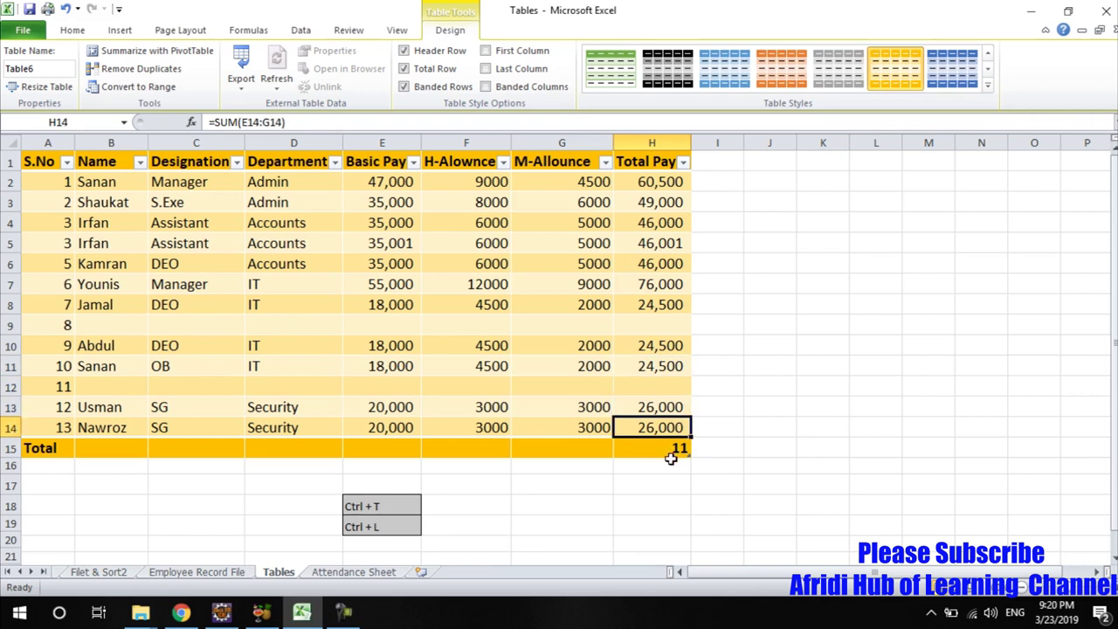
left_click(671, 458)
left_click(664, 446)
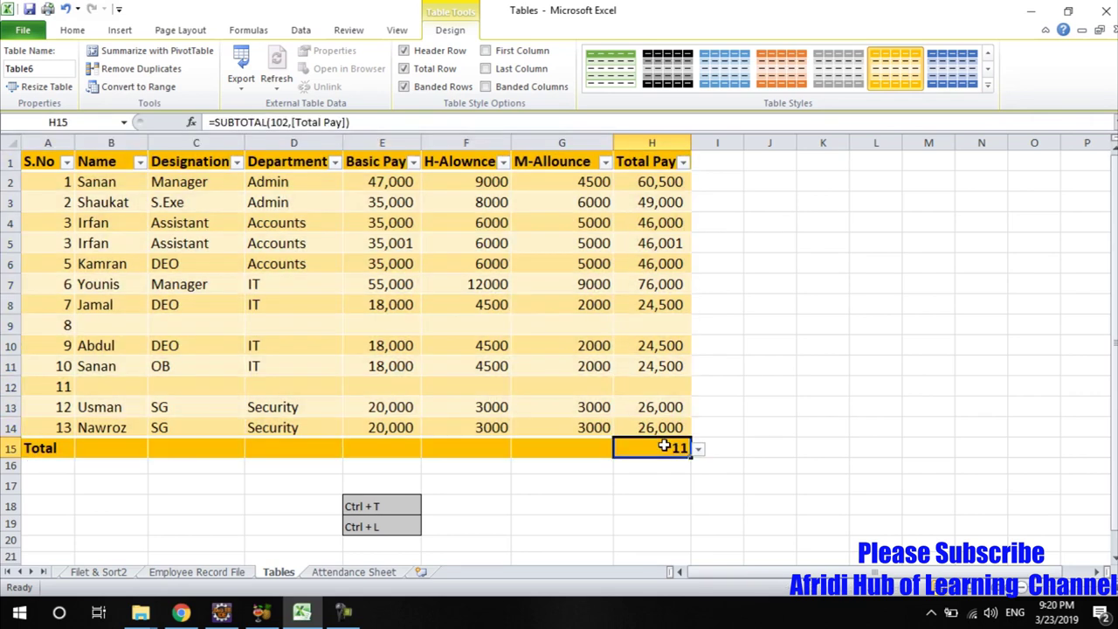
left_click(697, 449)
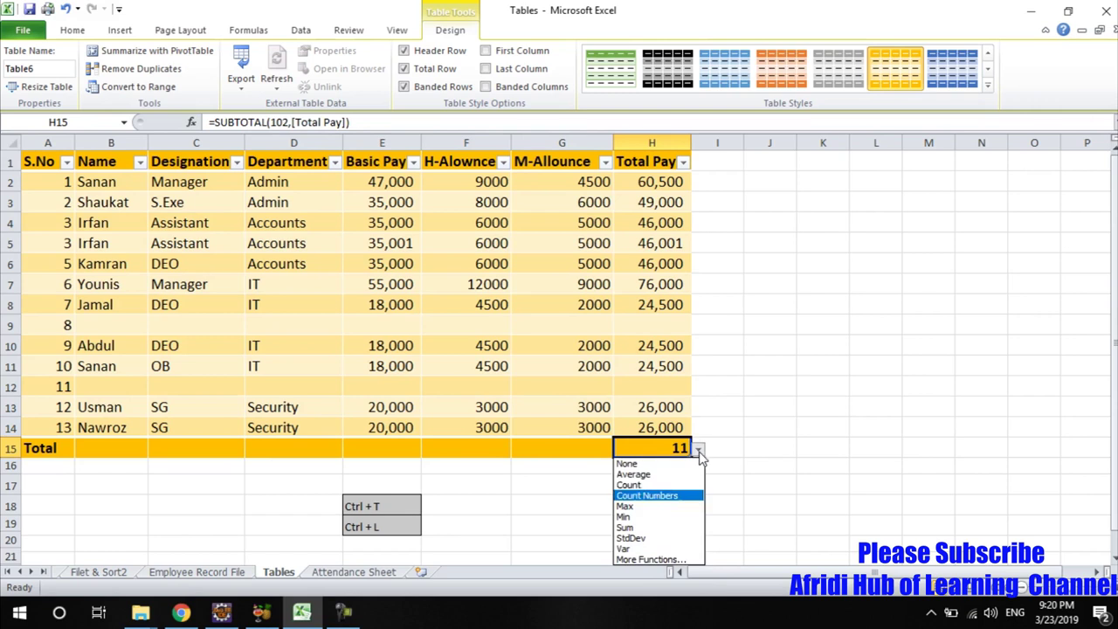
left_click(669, 486)
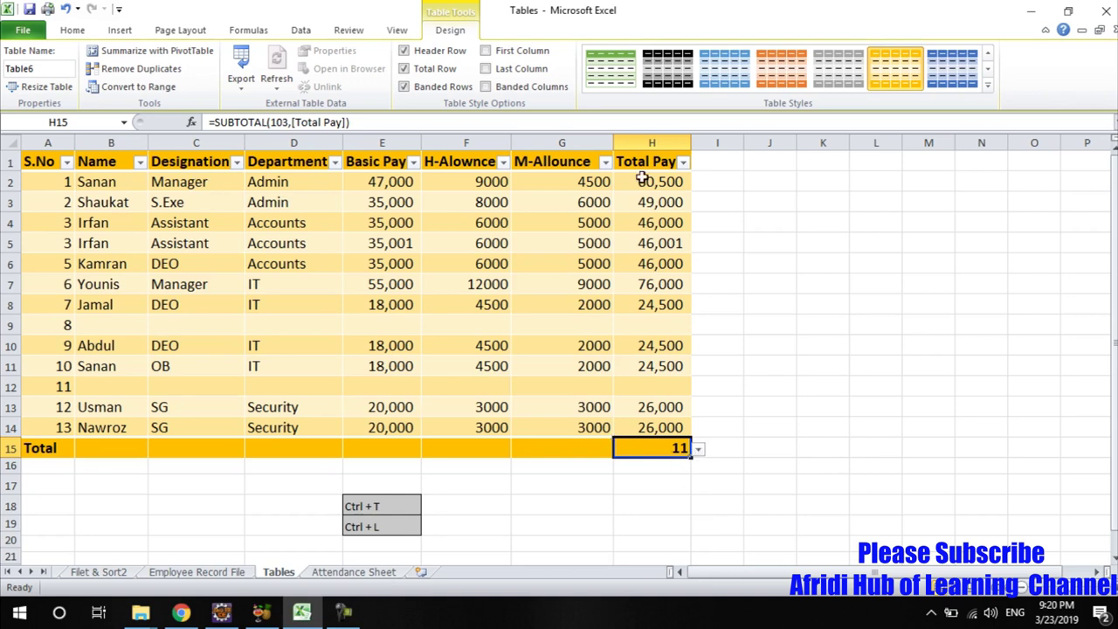
left_click(704, 456)
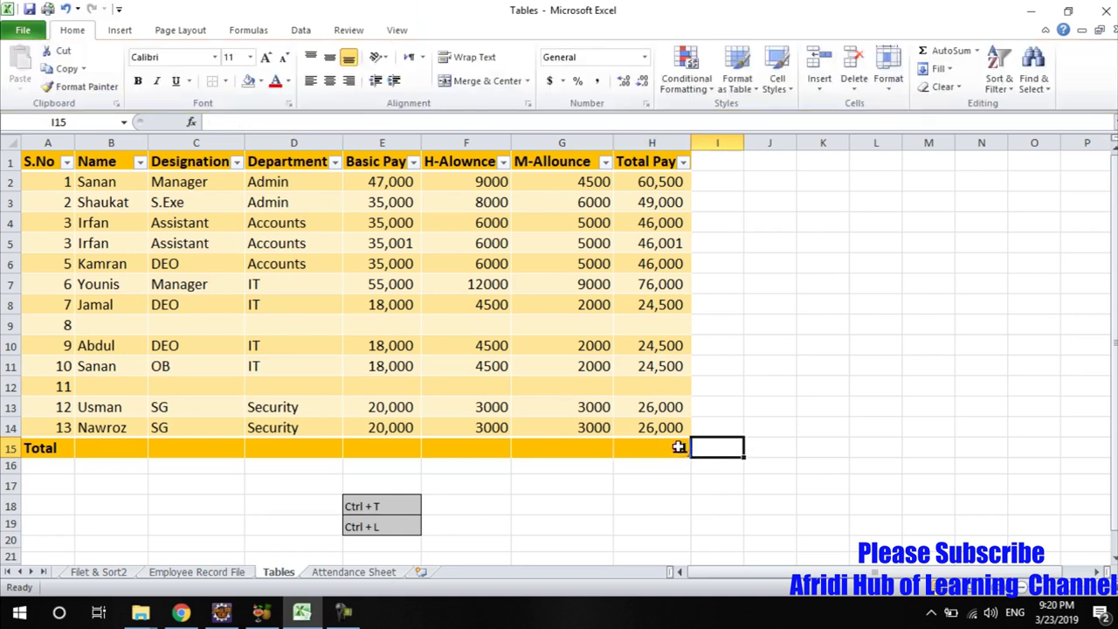
Step: Set H15 back to Sum (449,001) and select G2:G14 to preview its status-bar sum
left_click(678, 447)
left_click(698, 449)
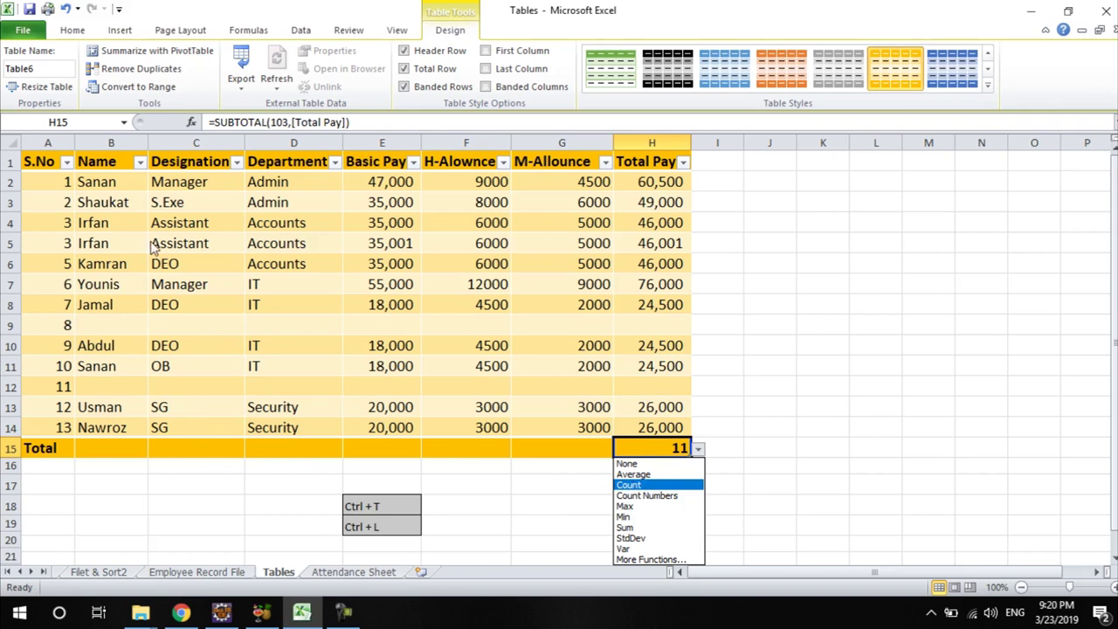
key("Escape")
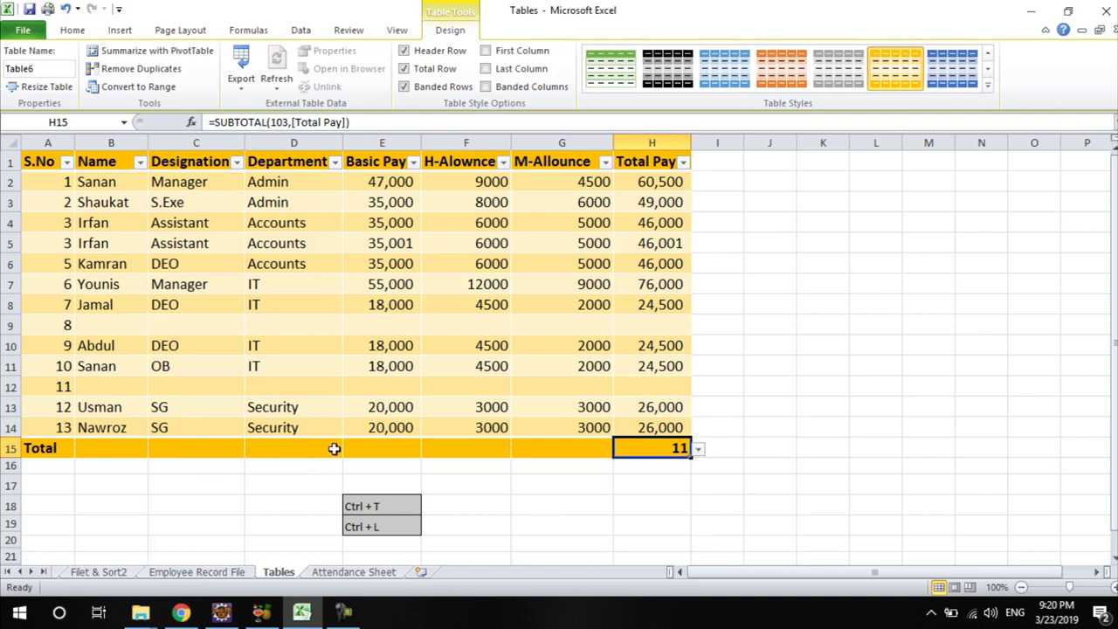
left_click(698, 448)
left_click(625, 527)
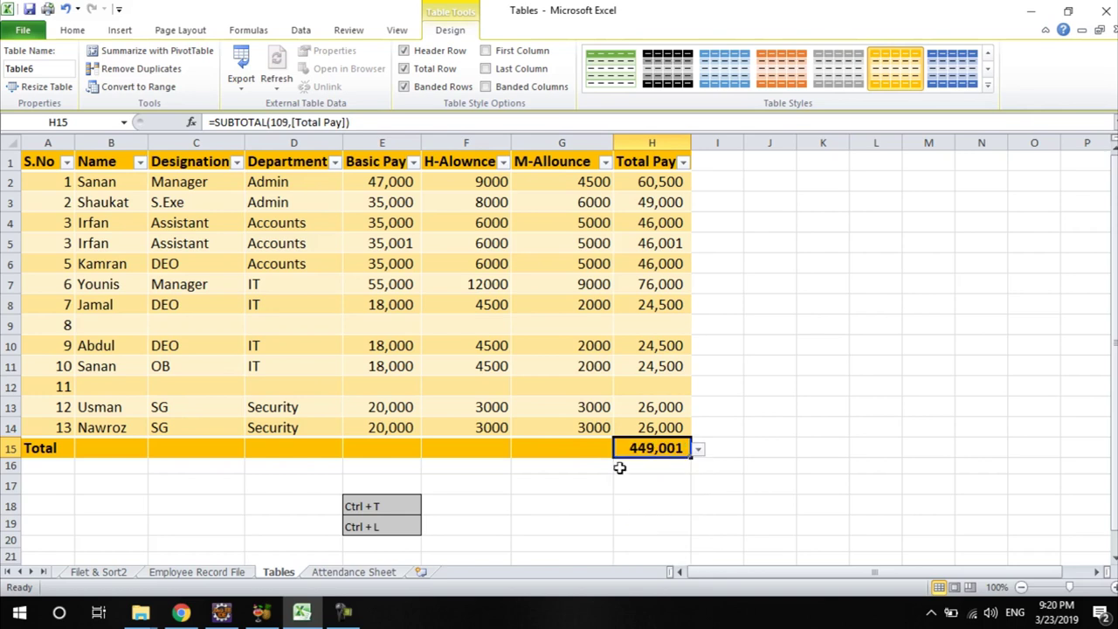
left_click(591, 449)
left_click_drag(573, 180, 570, 424)
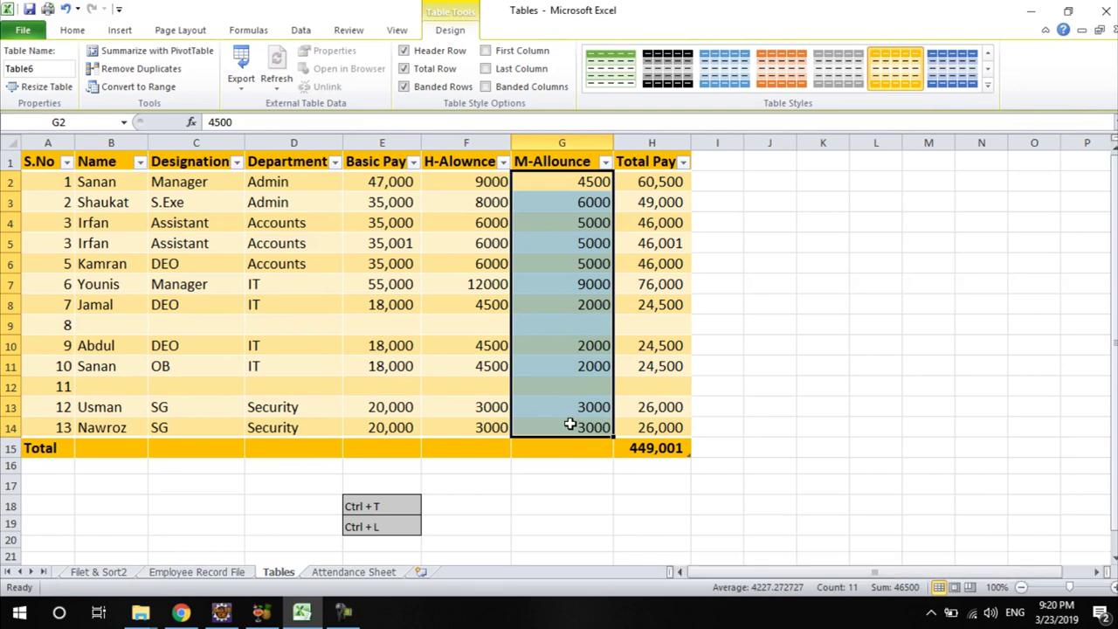
Step: Set the M-Allounce total-row cell G15 to Sum, showing 46500
left_click(584, 448)
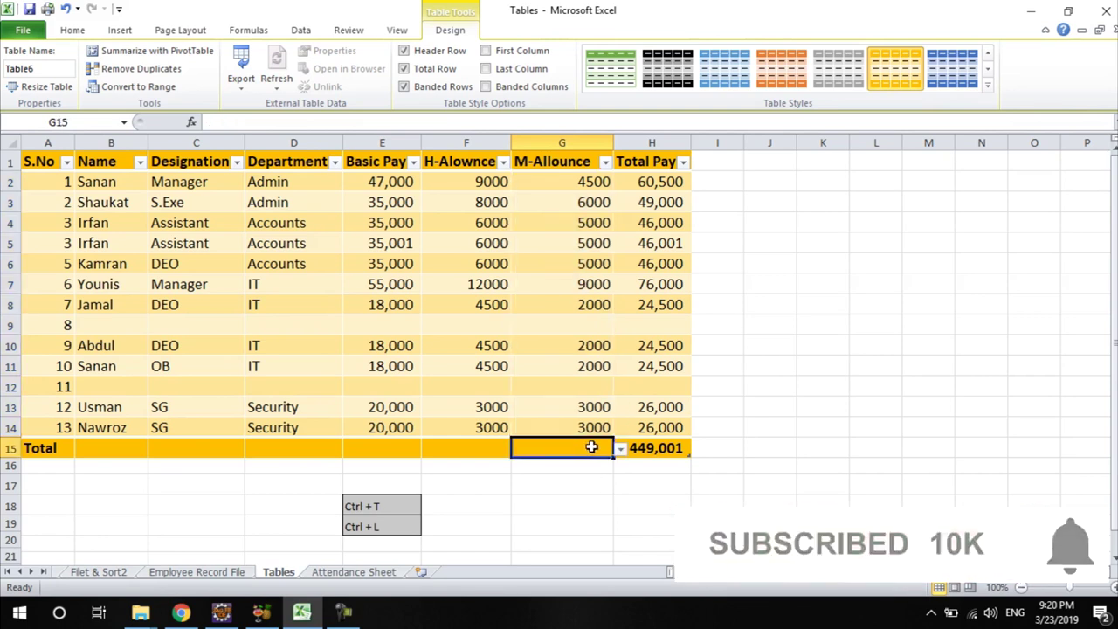
left_click(447, 448)
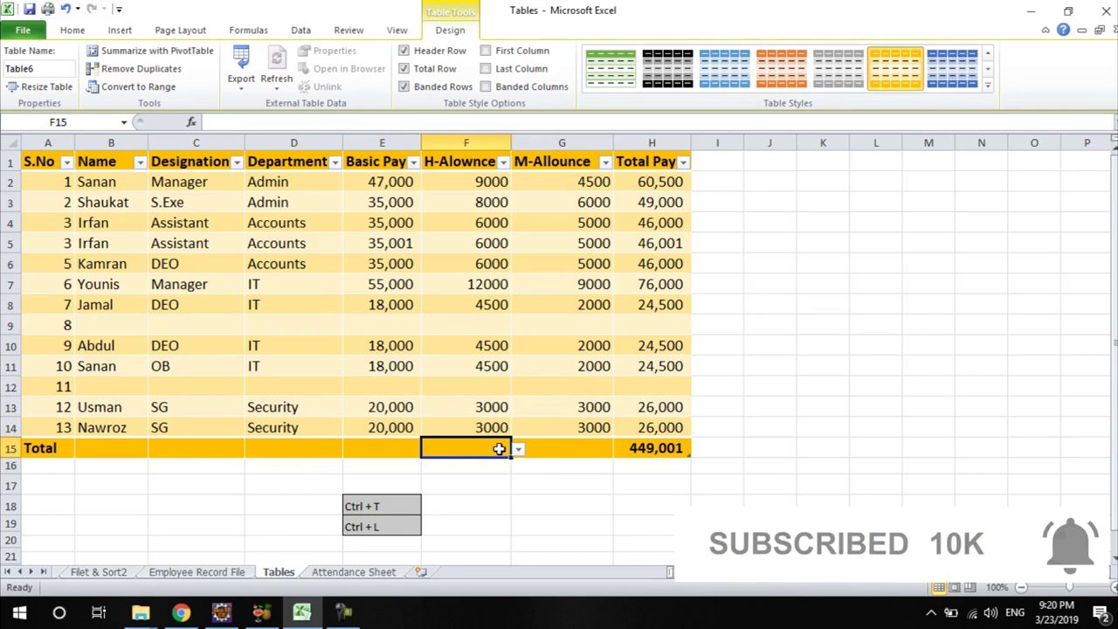
left_click(368, 448)
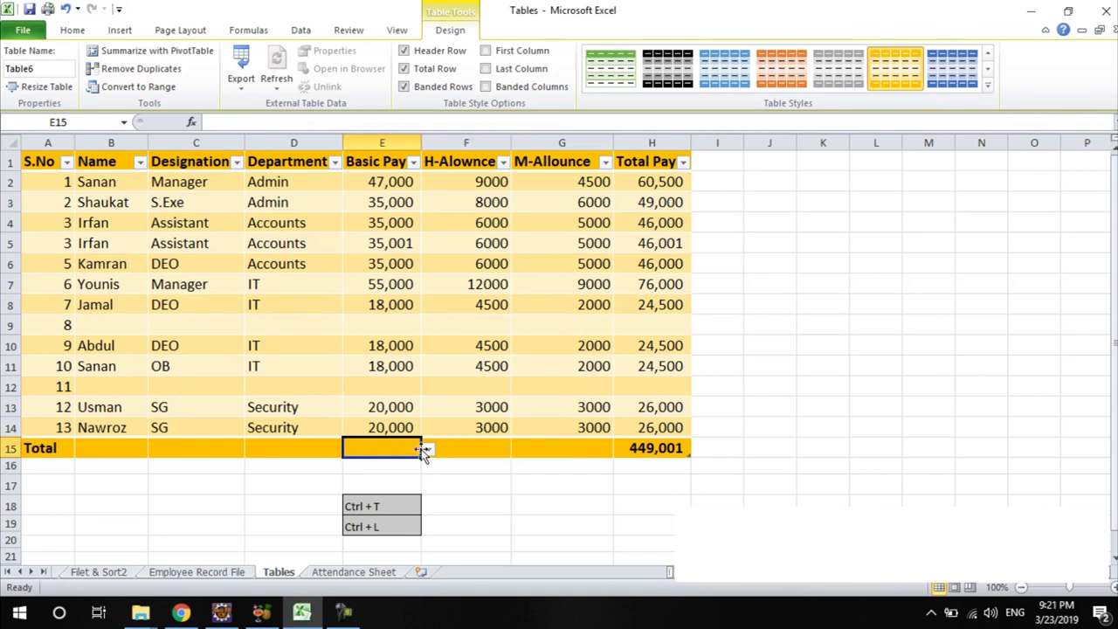
left_click(565, 448)
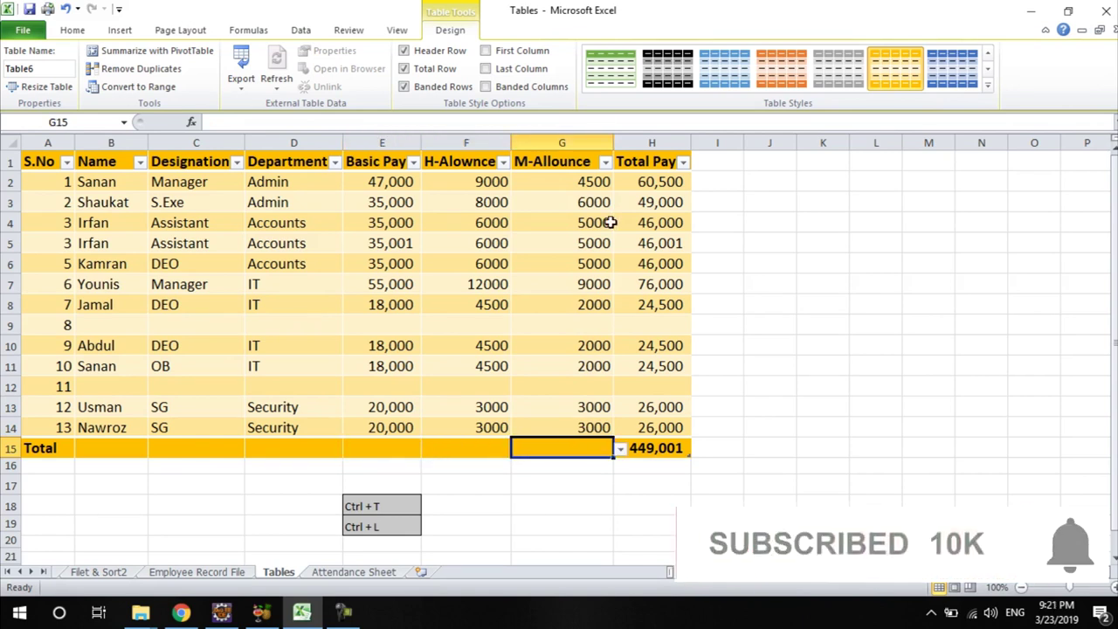
left_click(620, 449)
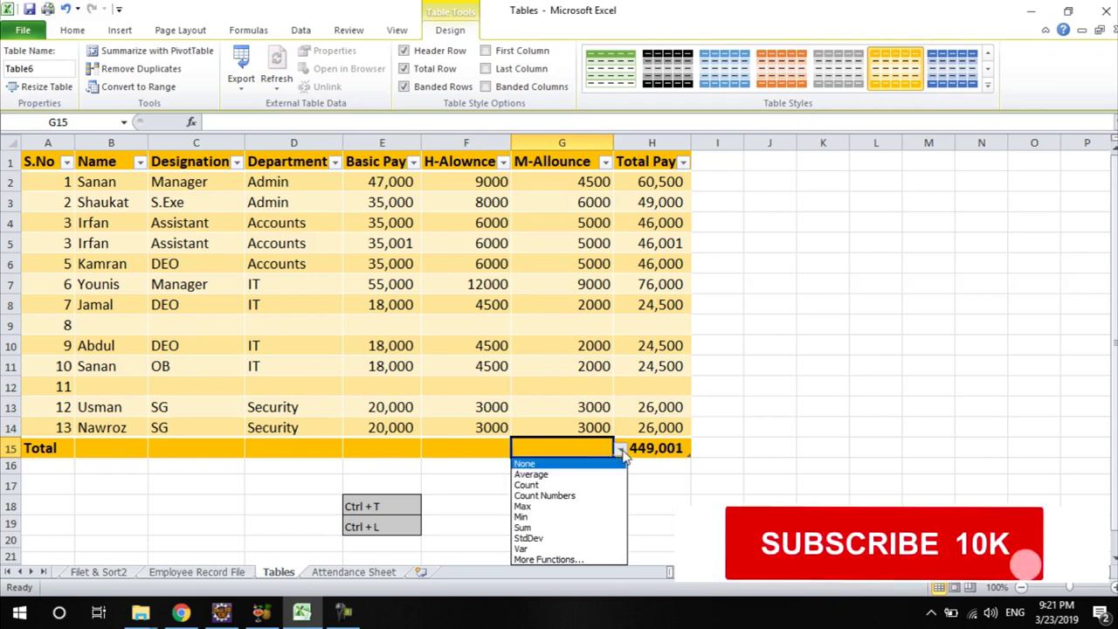
left_click(554, 528)
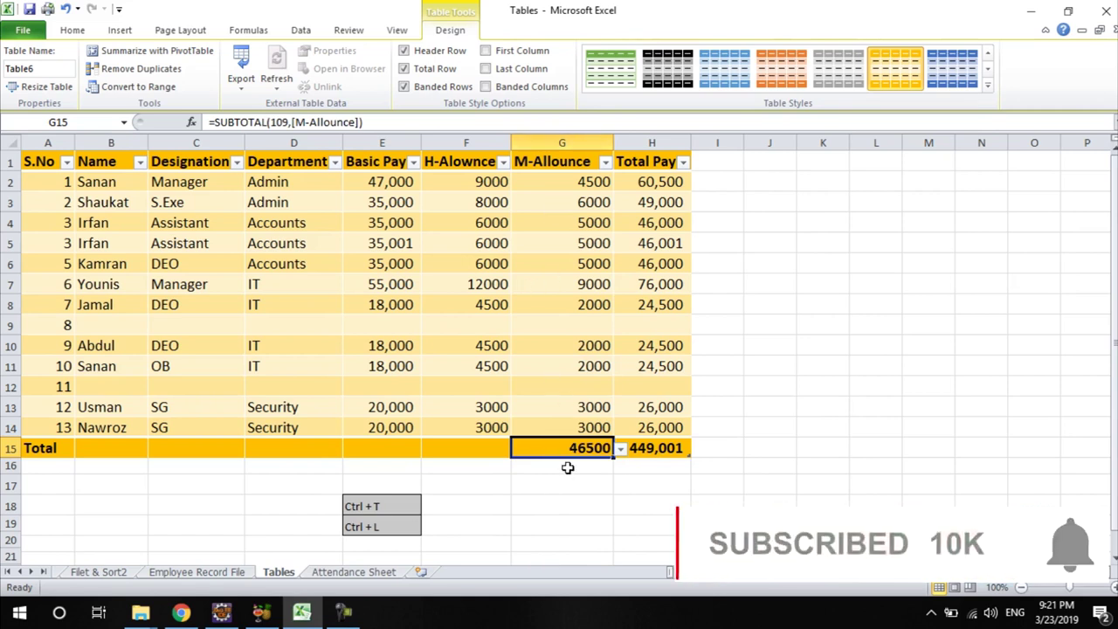
Step: Check the M-Allounce values, try Average for its total, then switch it back to Sum
left_click_drag(573, 187, 575, 417)
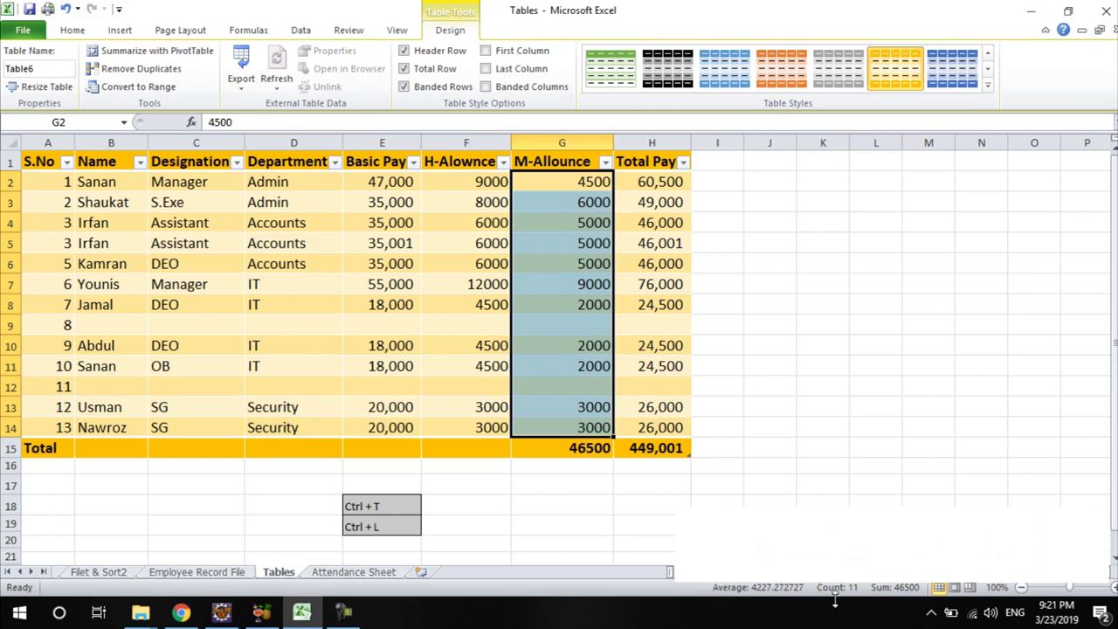
left_click(529, 447)
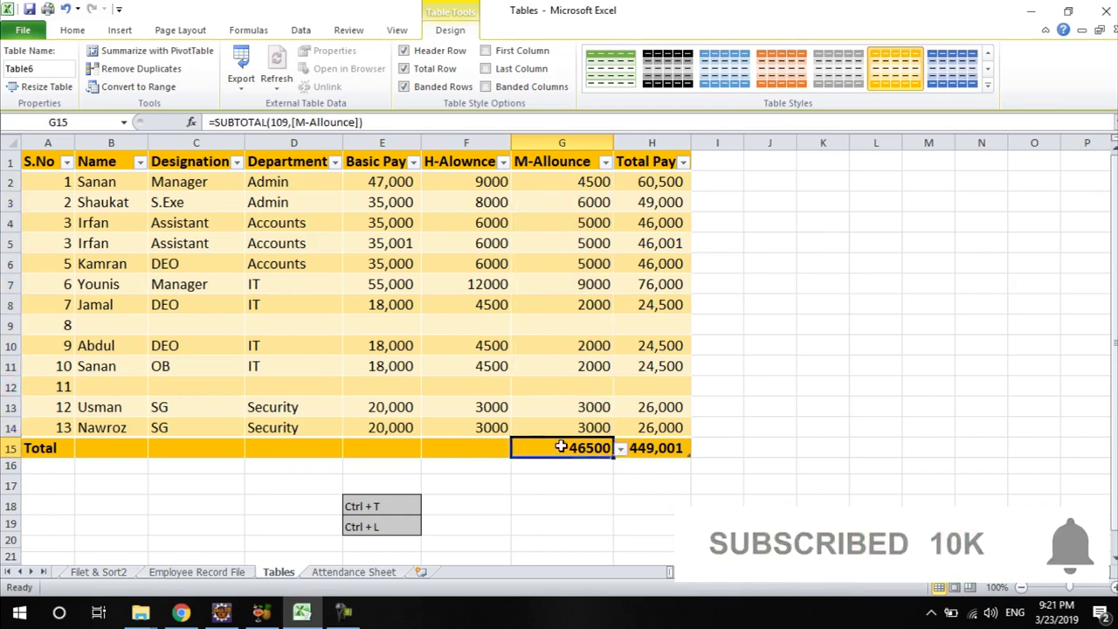
left_click(620, 449)
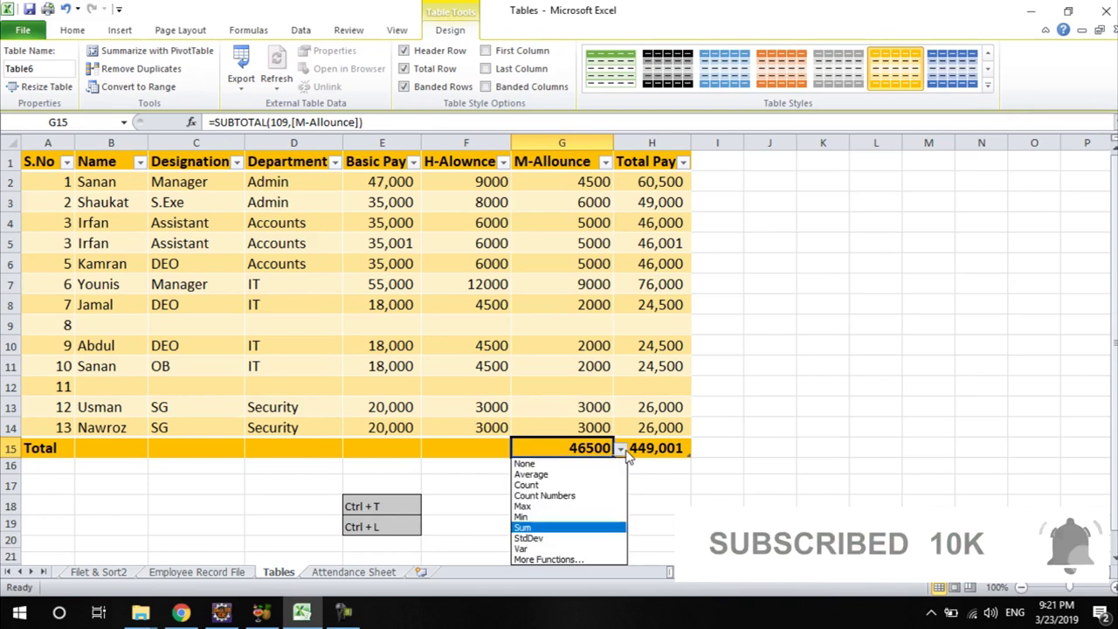
left_click(555, 475)
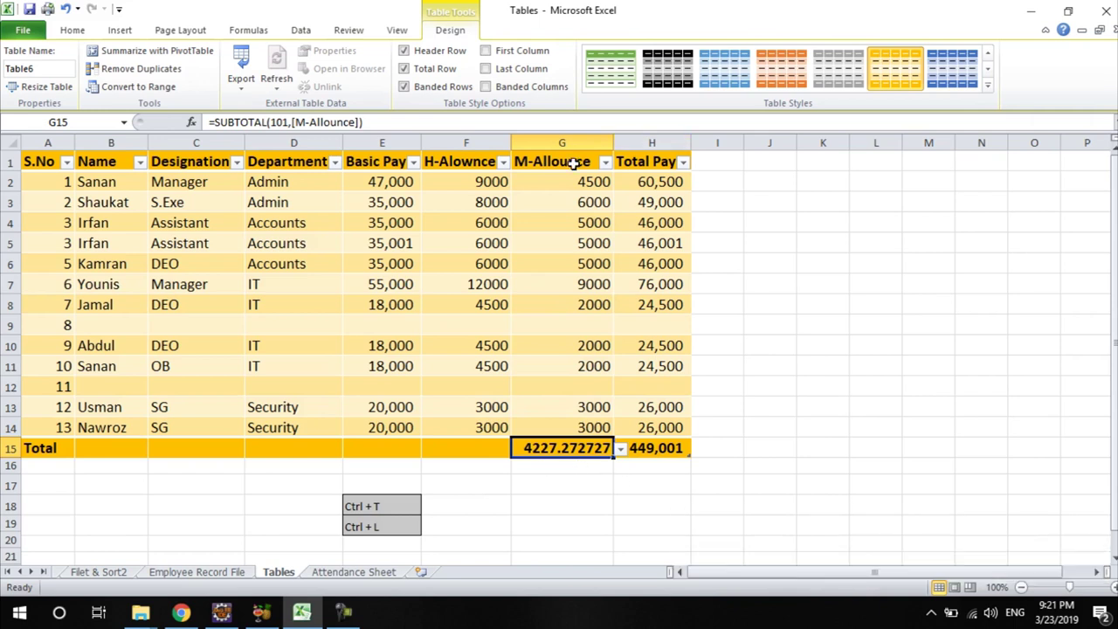
left_click(619, 448)
left_click(527, 528)
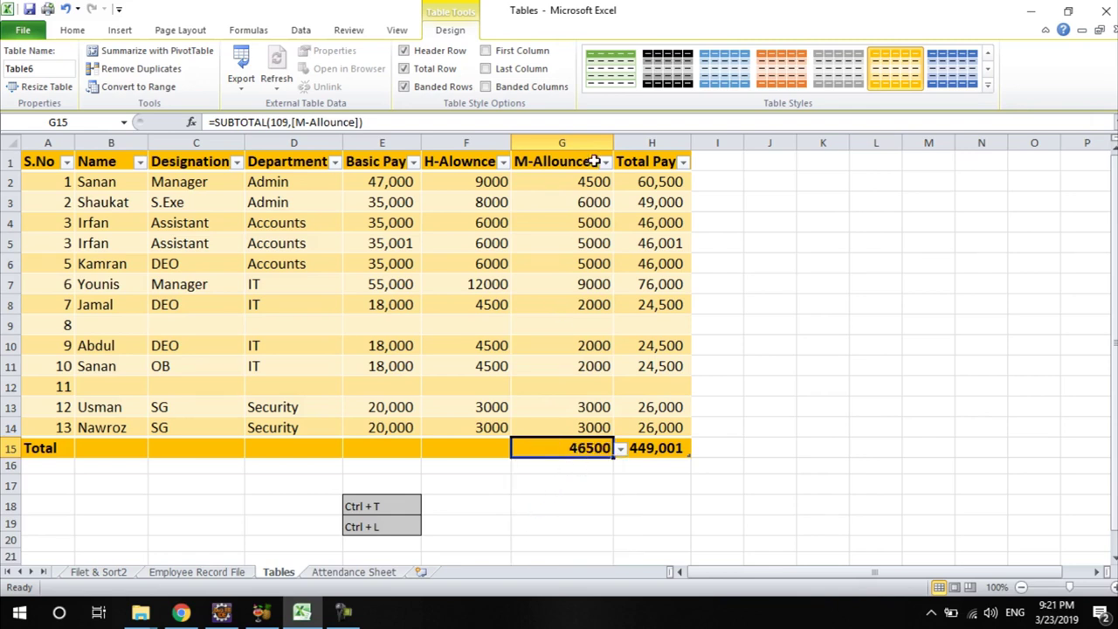
left_click(468, 448)
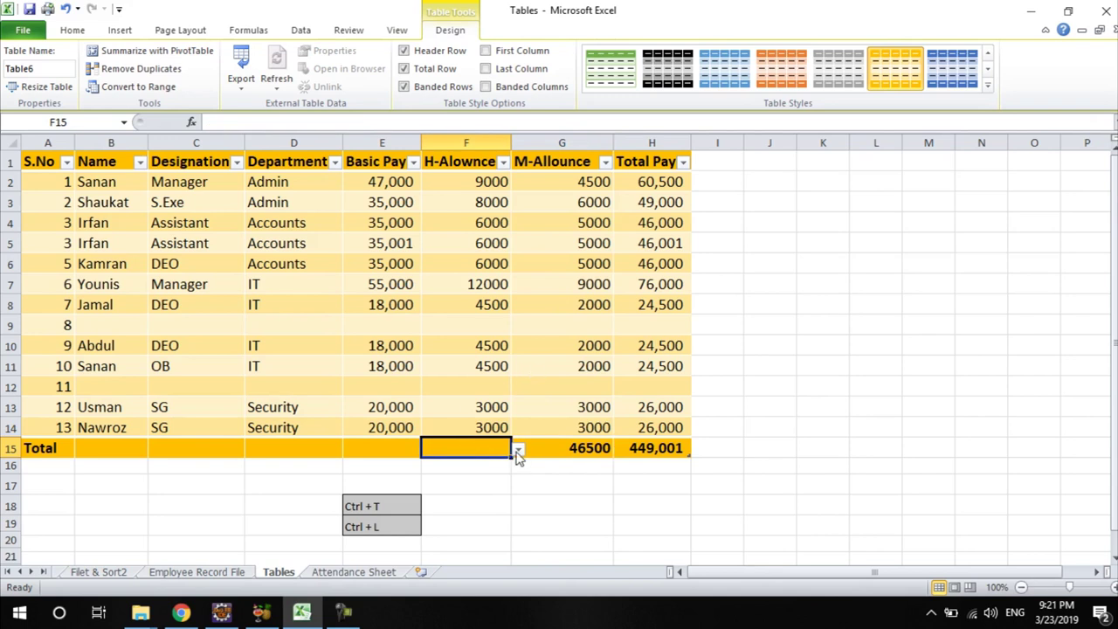
Step: Sum H-Alownce to 66500, and try Min for the Basic Pay total before returning to Sum
left_click(518, 449)
left_click(476, 528)
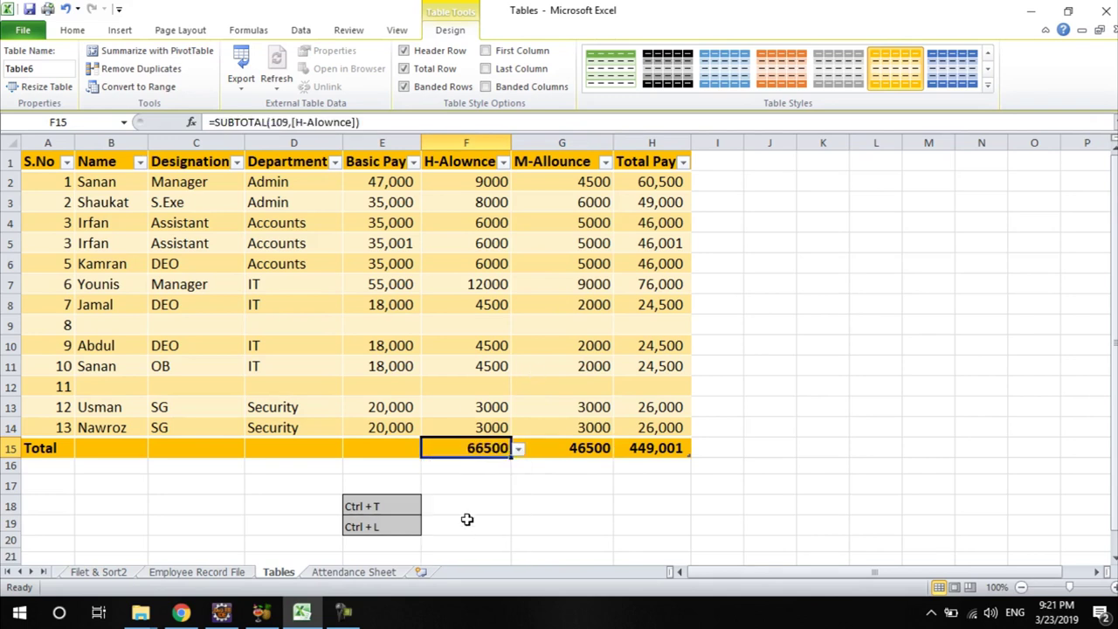
left_click(385, 447)
left_click(428, 449)
left_click(376, 516)
left_click(429, 449)
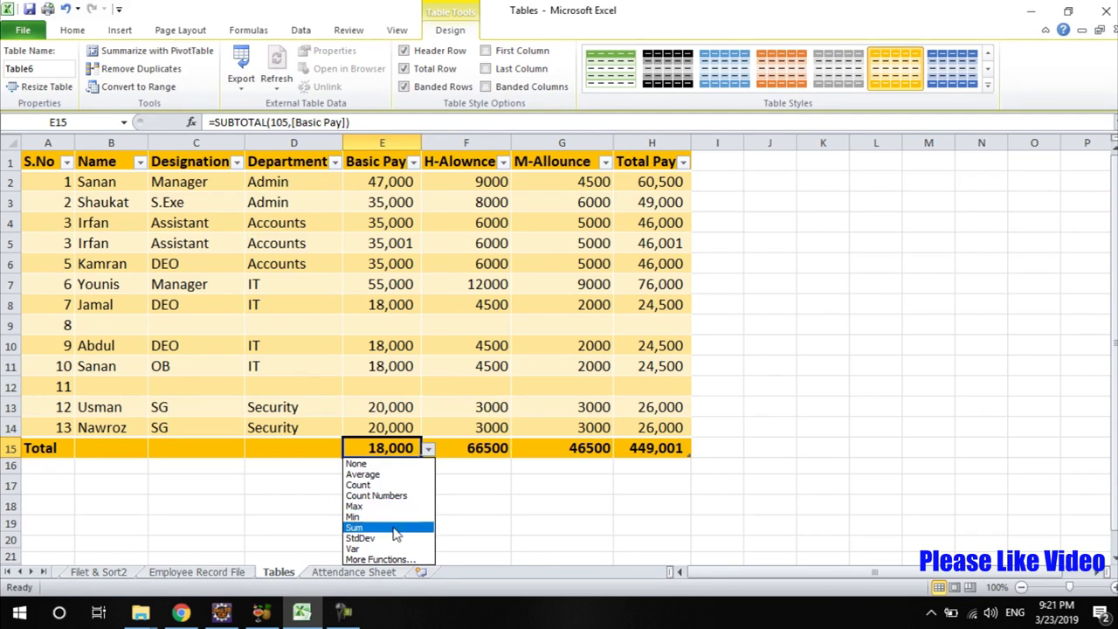
left_click(395, 528)
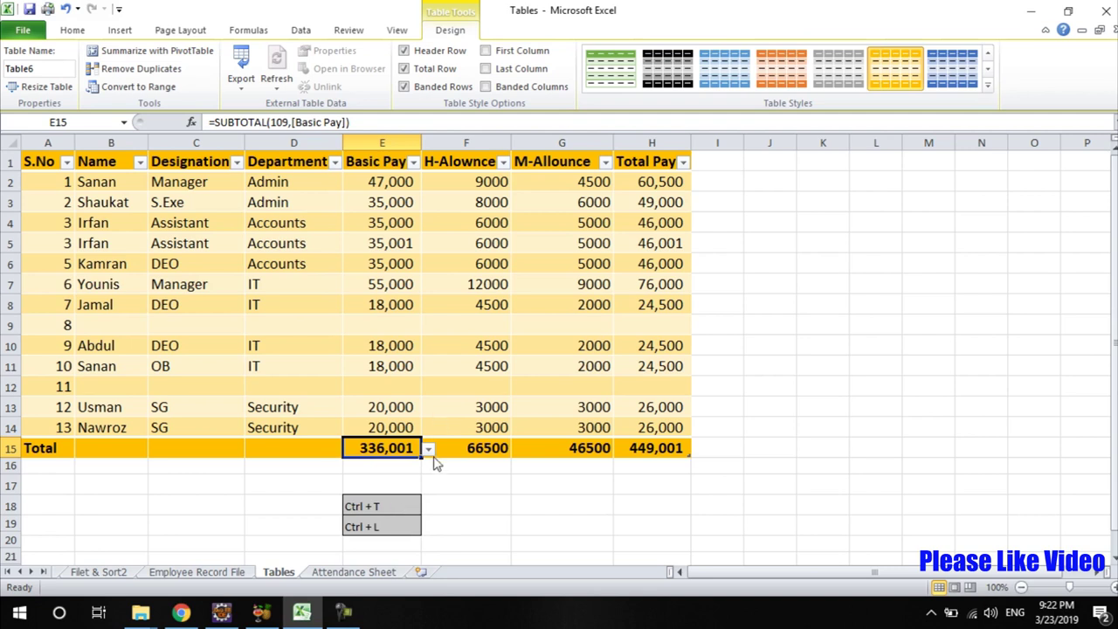
Step: Try Max for the Basic Pay total, then set it back to Sum, showing 336,001
left_click(429, 449)
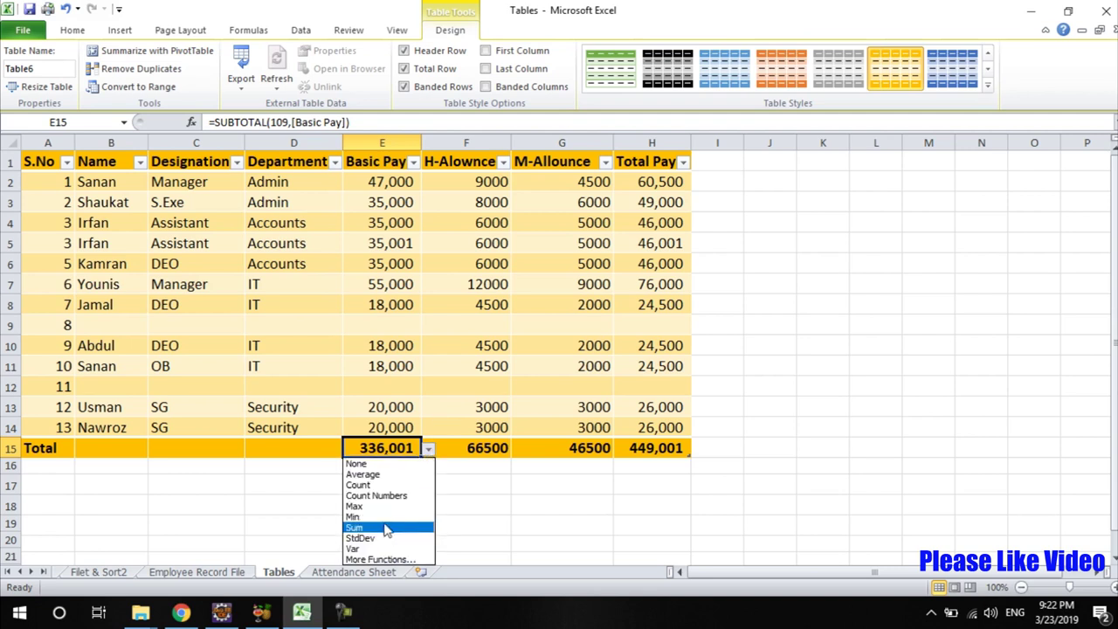
left_click(393, 507)
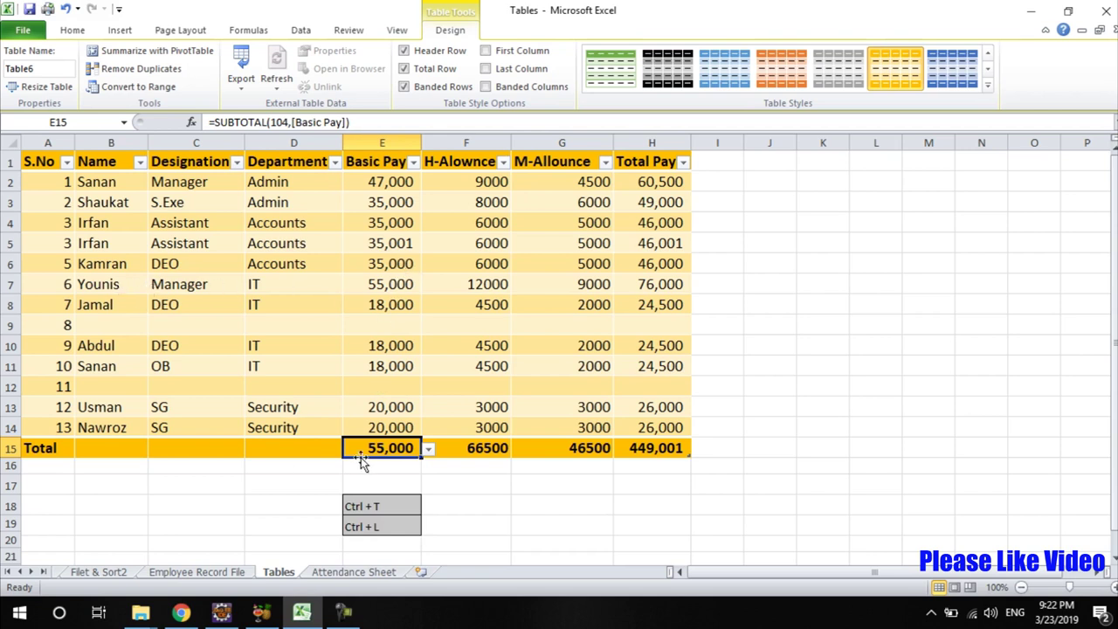
left_click(428, 449)
left_click(356, 527)
left_click(294, 448)
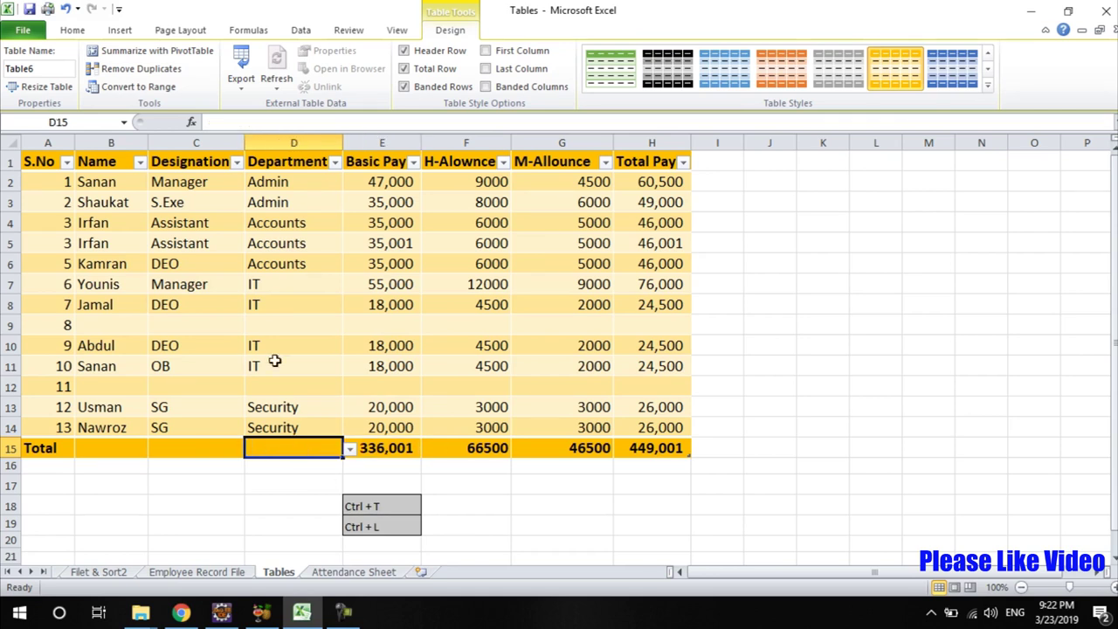
Step: Try Count Numbers for the Department total, testing it by entering 45 in D9 and undoing
left_click_drag(272, 182, 292, 426)
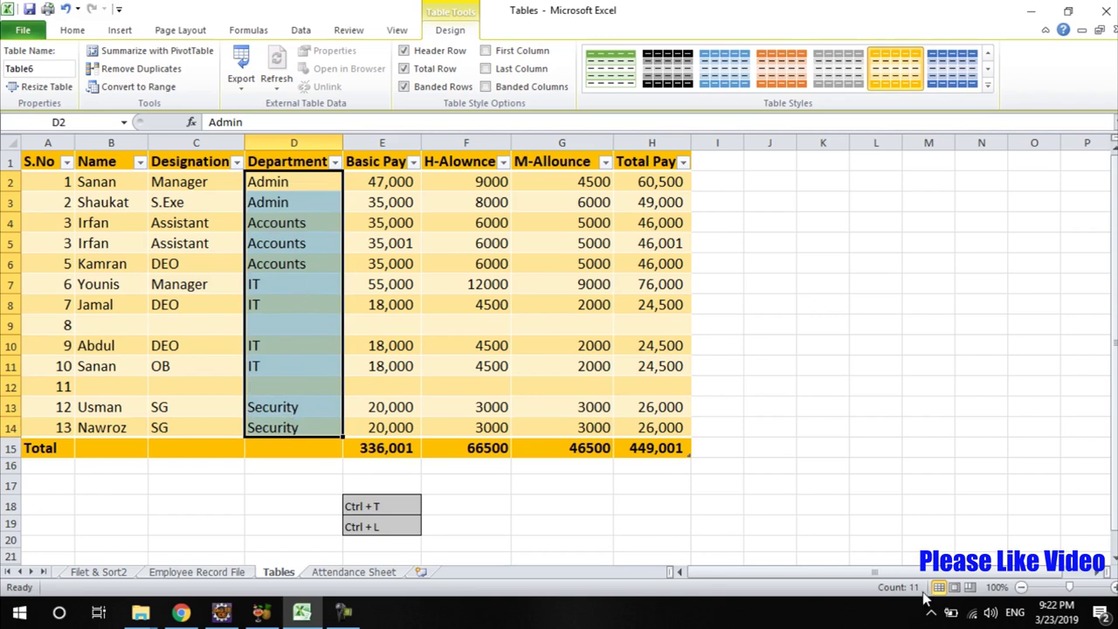
left_click(312, 446)
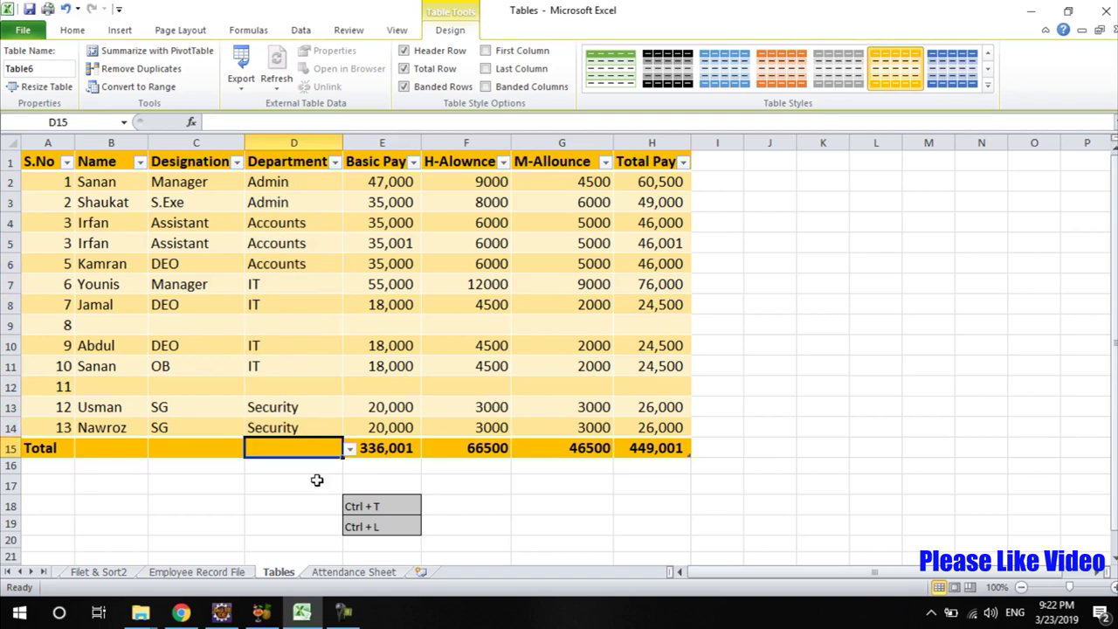
left_click(349, 450)
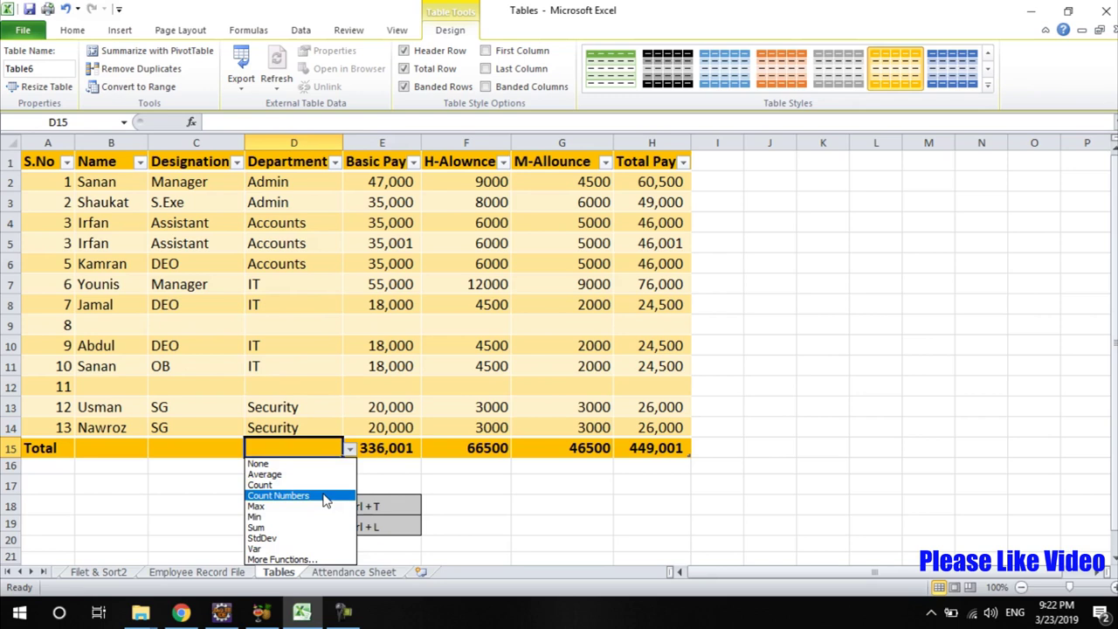
left_click(277, 495)
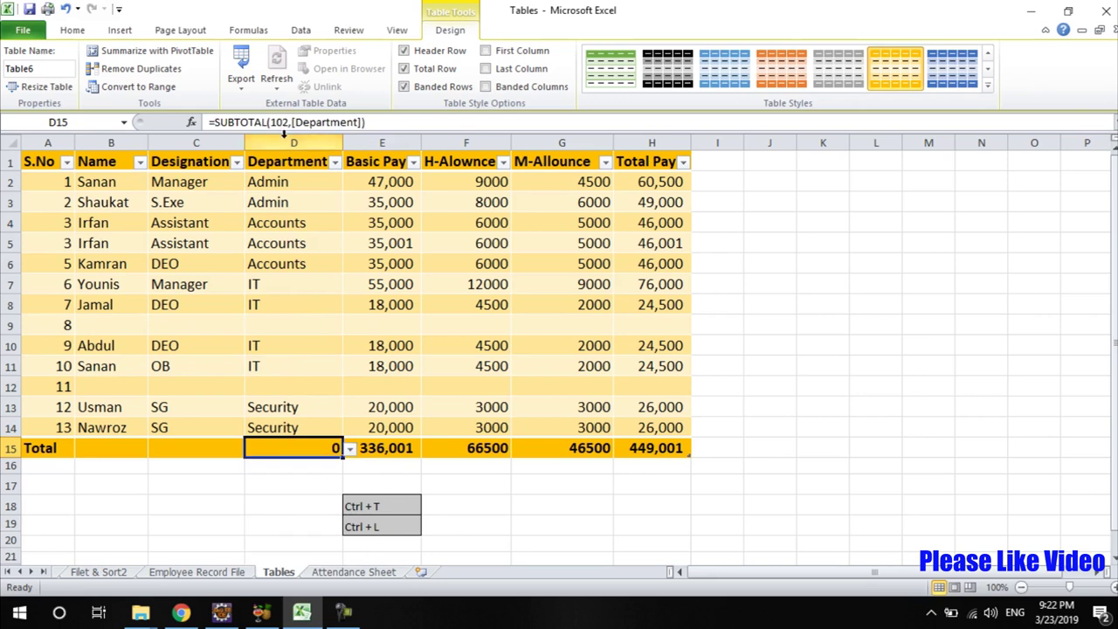
left_click(275, 324)
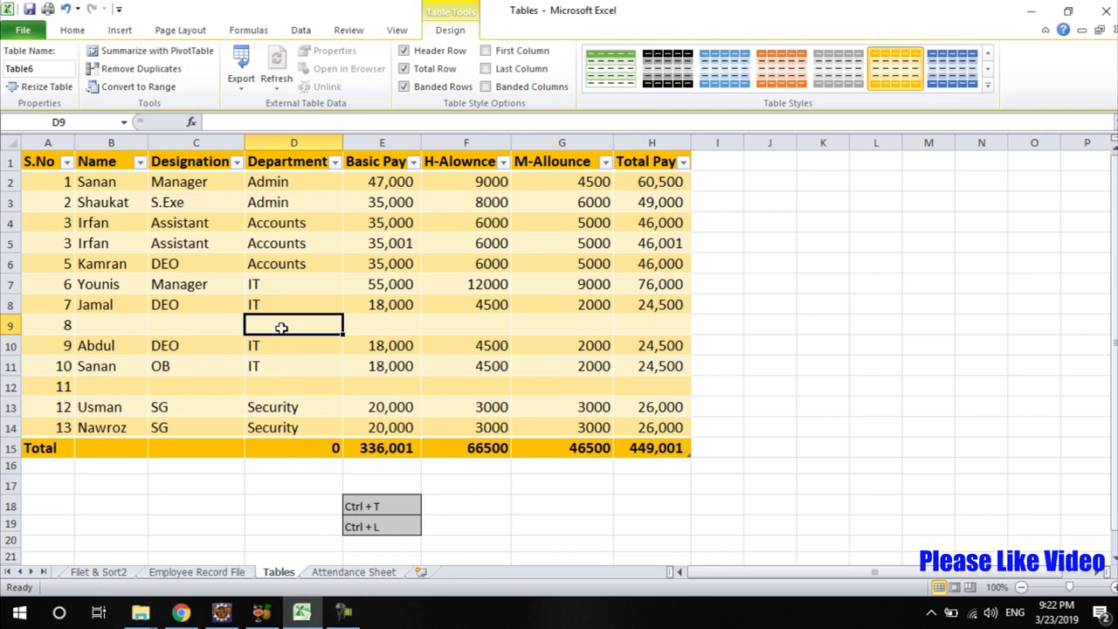
type("45")
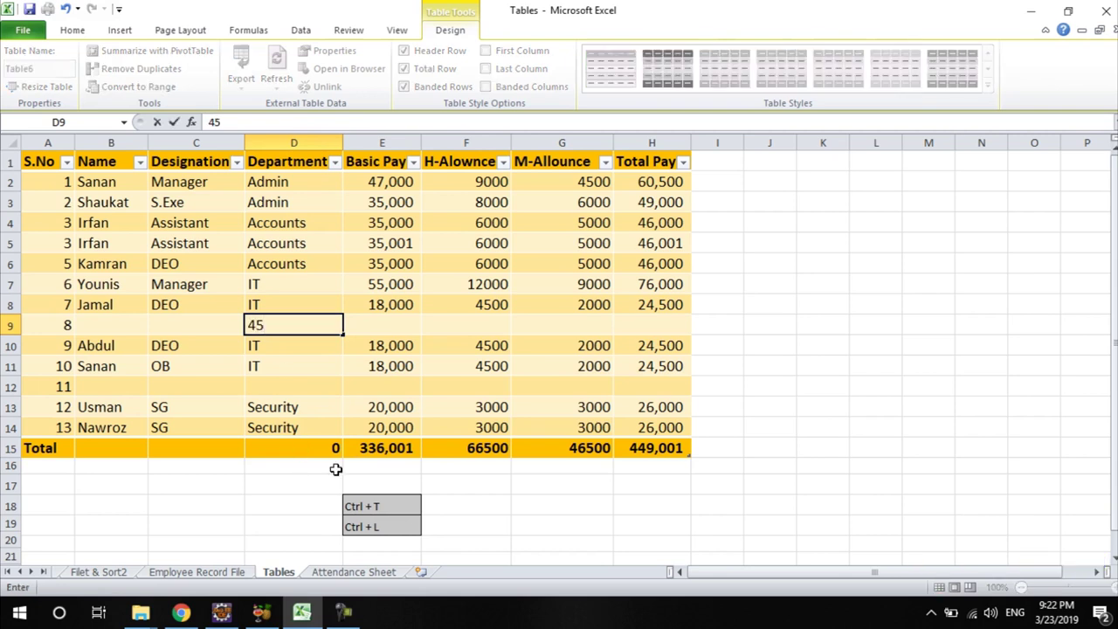
key("Return")
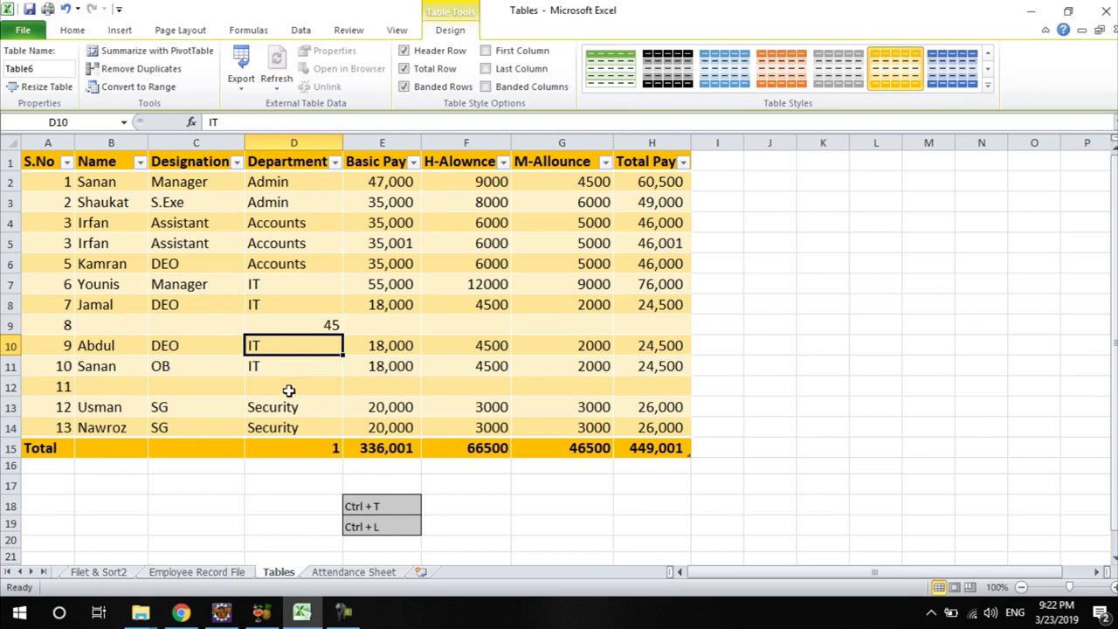
key("ctrl+z")
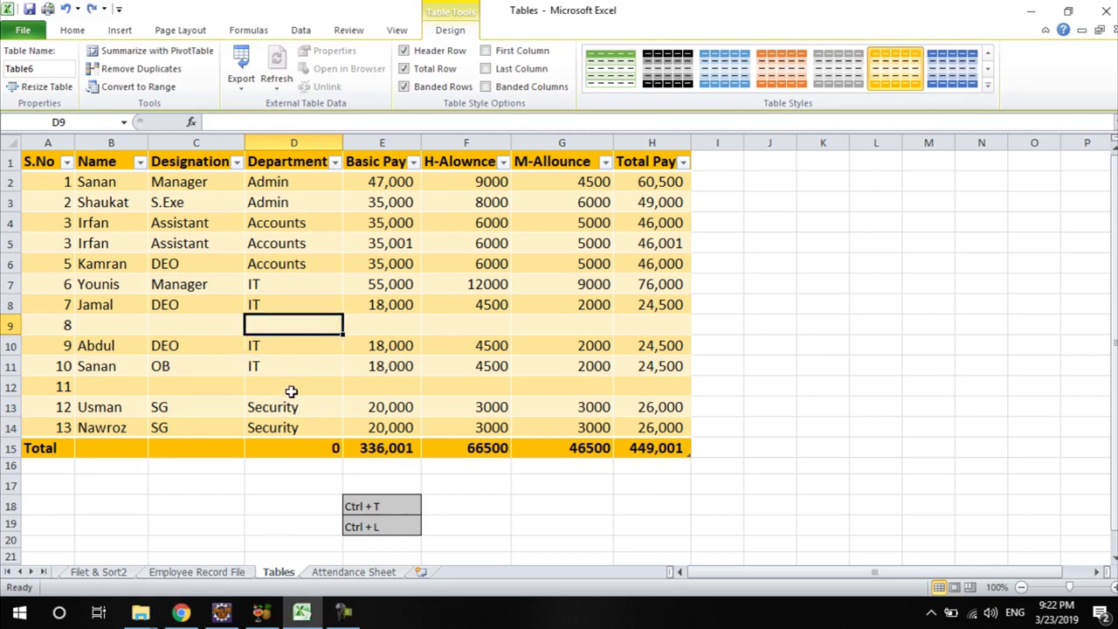
Step: Change the Department total in D15 to Count, showing 11 entries
left_click_drag(270, 183, 284, 415)
left_click(319, 429)
left_click(323, 448)
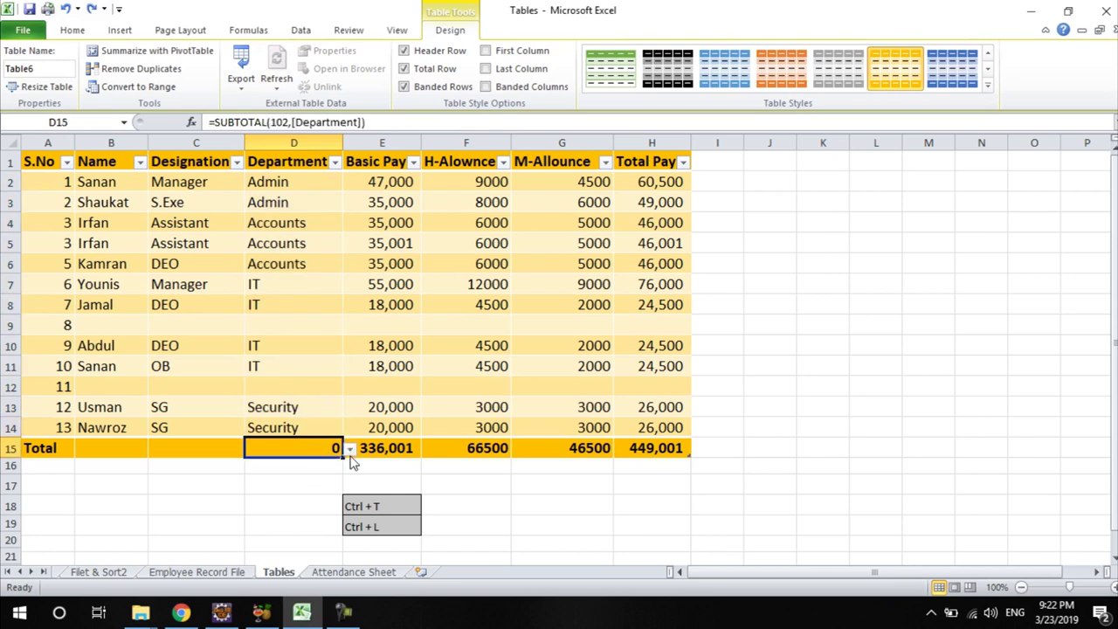
left_click(349, 448)
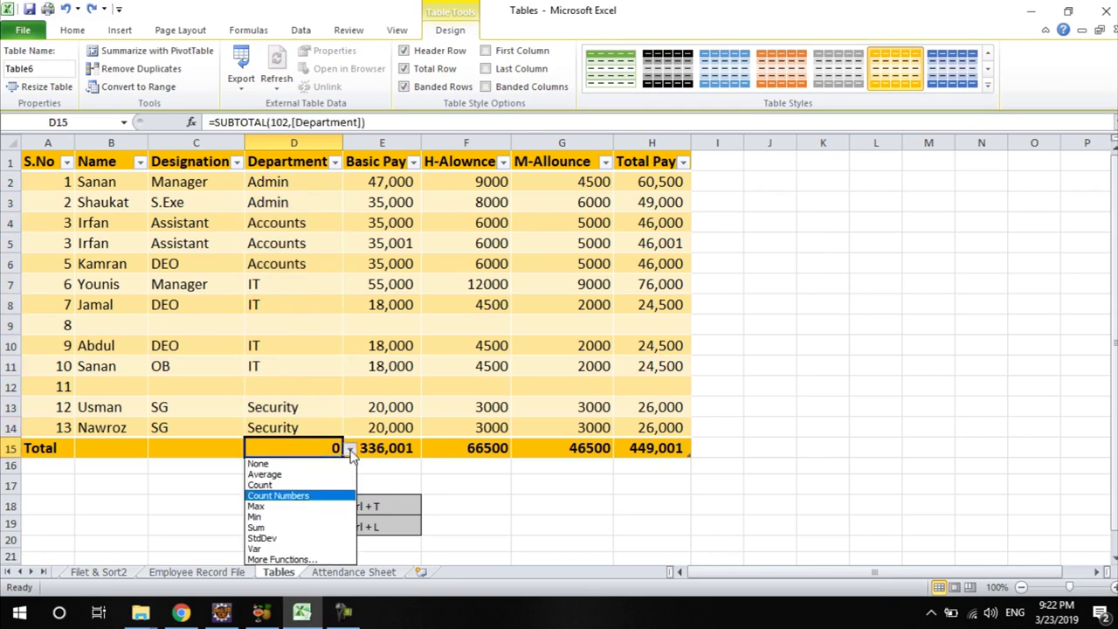
left_click(290, 487)
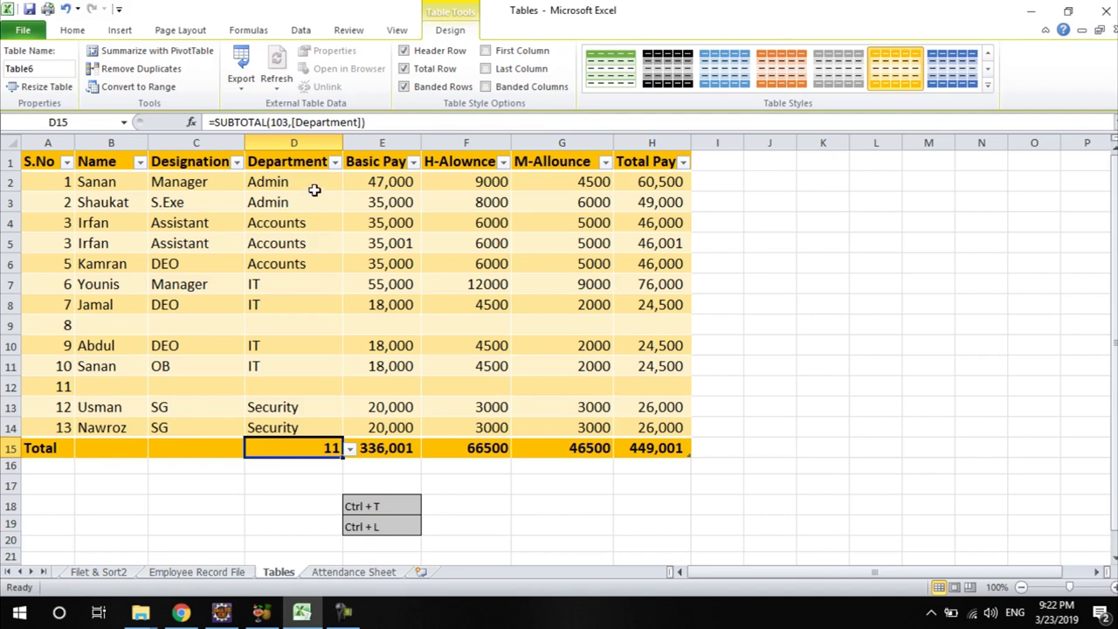
left_click(413, 427)
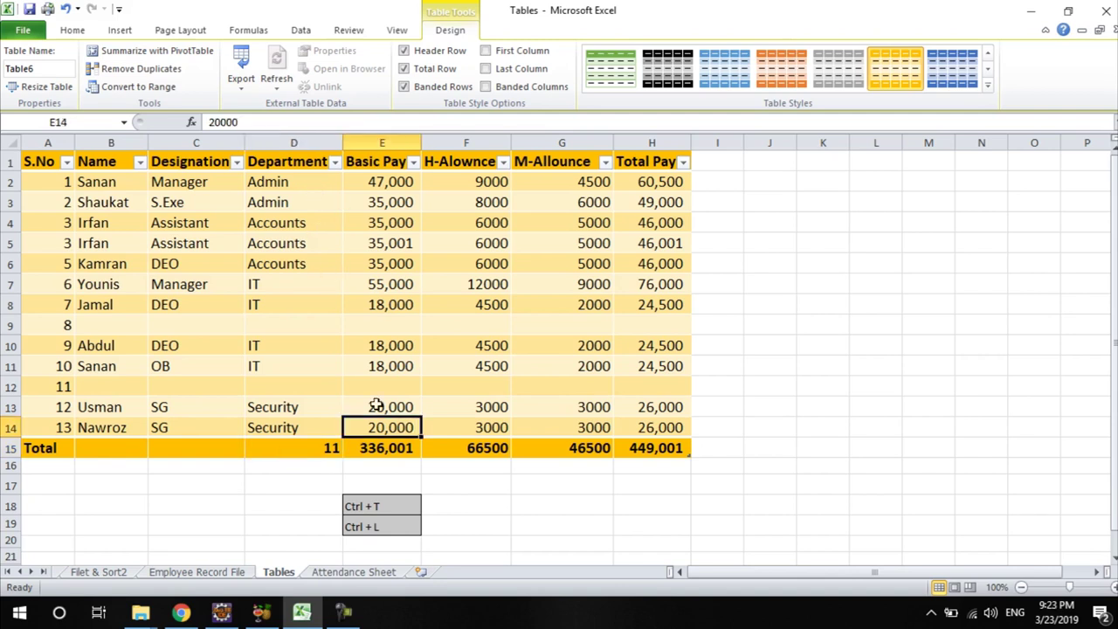
Step: Show Table Tools Design's Export options for a SharePoint list or Visio PivotDiagram
left_click(268, 249)
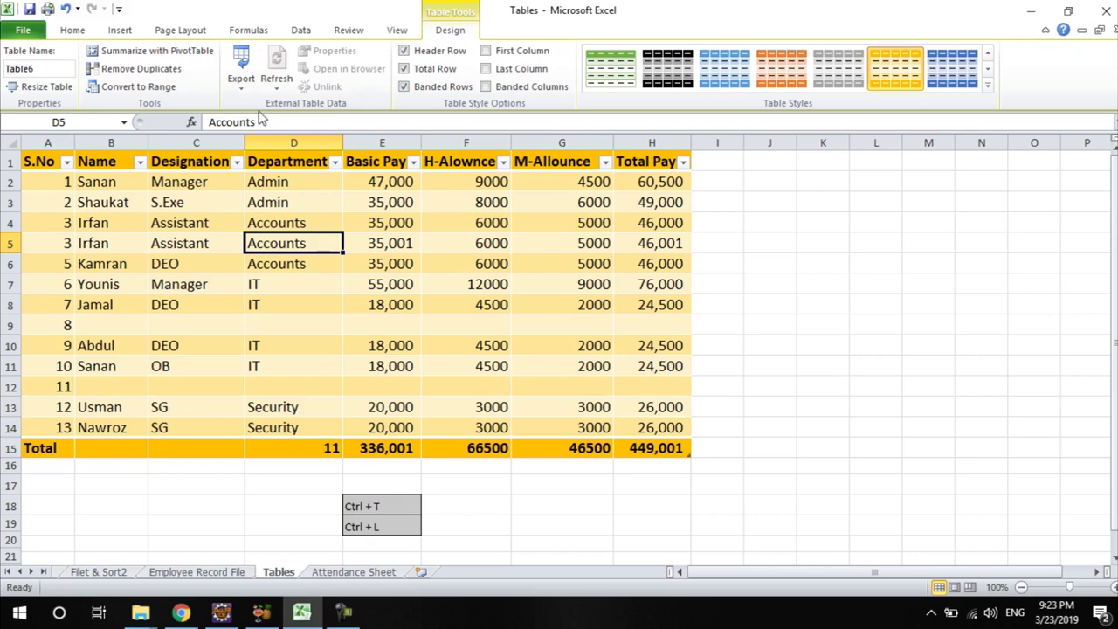
left_click(238, 92)
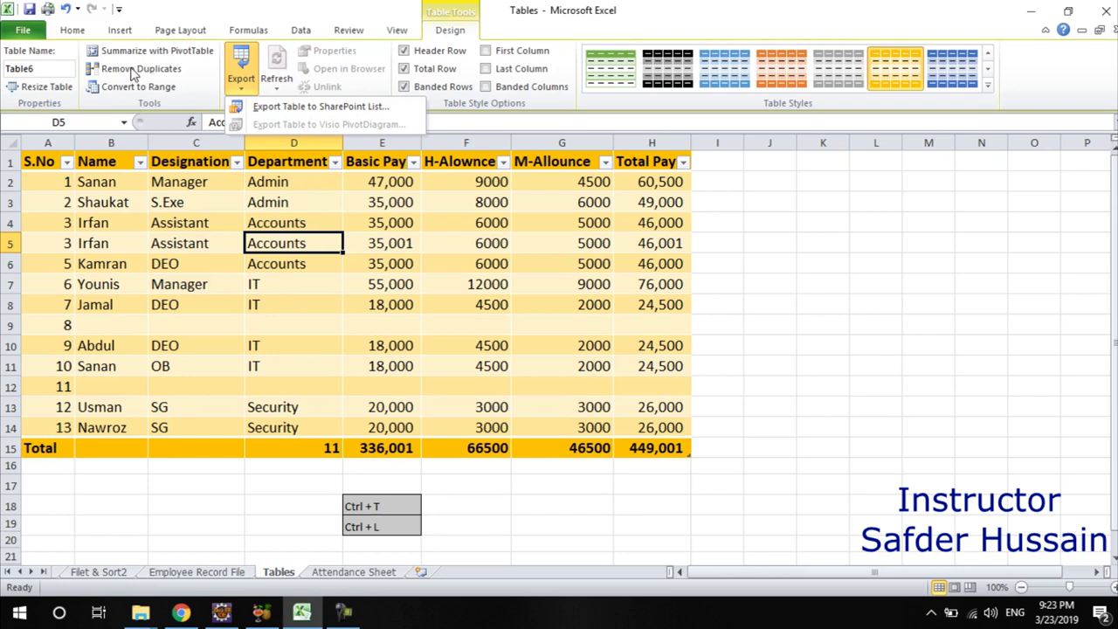
Step: Close the Export menu and highlight row 4 and cell B4, the first Irfan entry
left_click(151, 214)
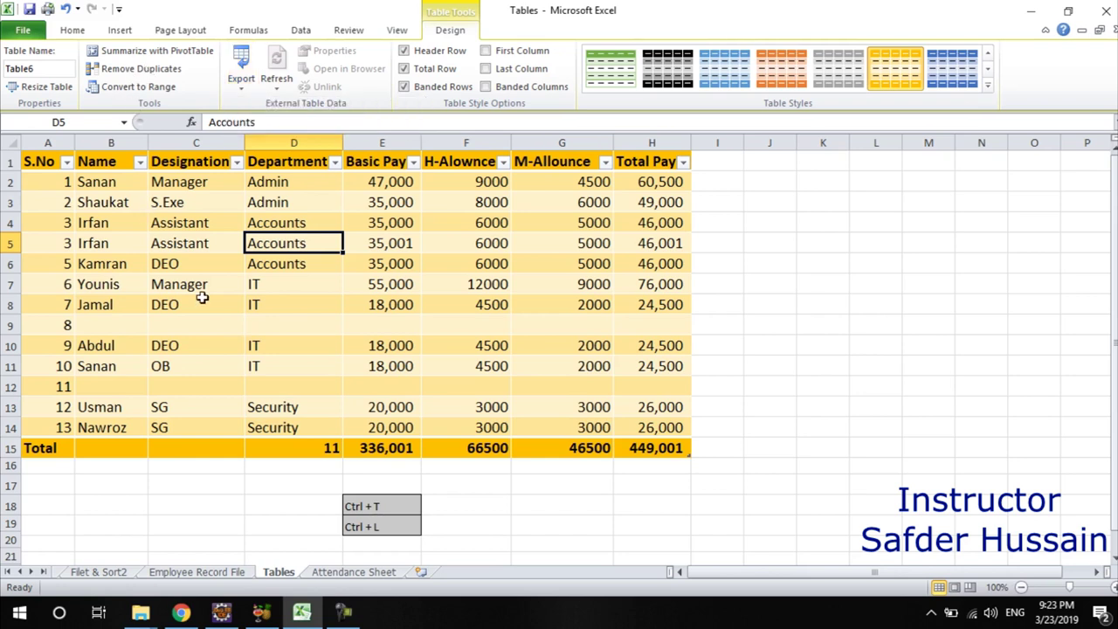
left_click(210, 281)
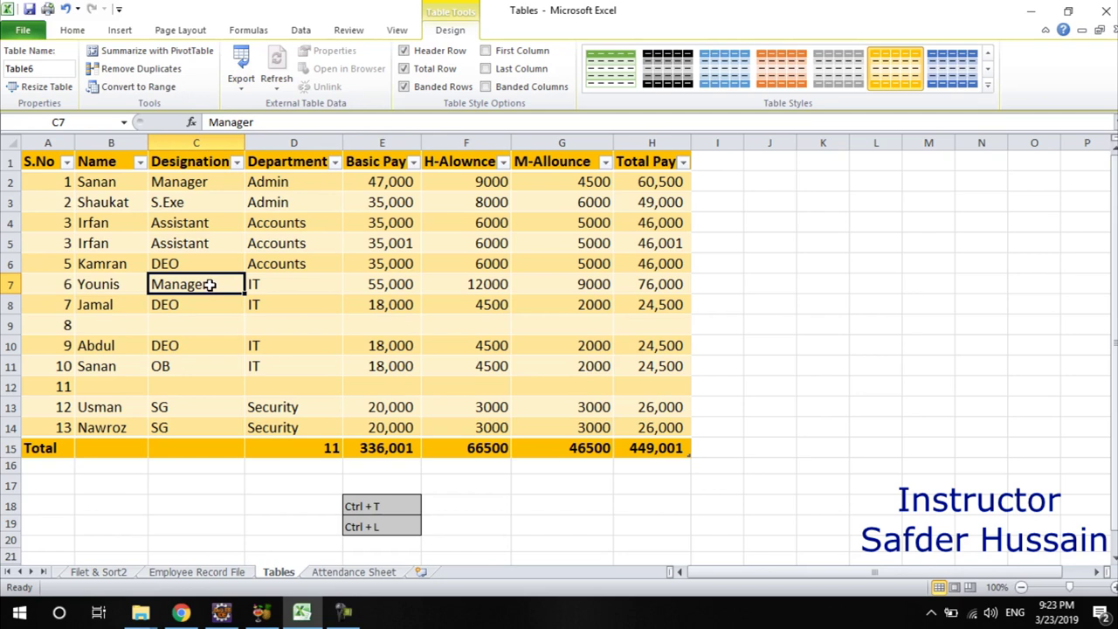
left_click(63, 222)
left_click_drag(63, 222, 660, 222)
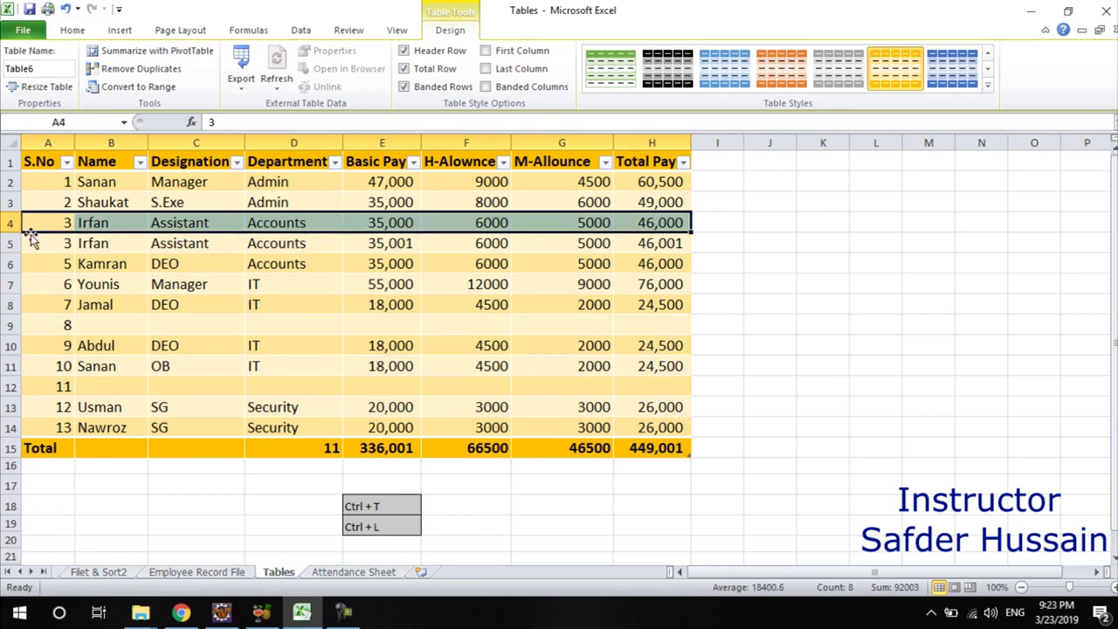
left_click_drag(659, 223, 62, 218)
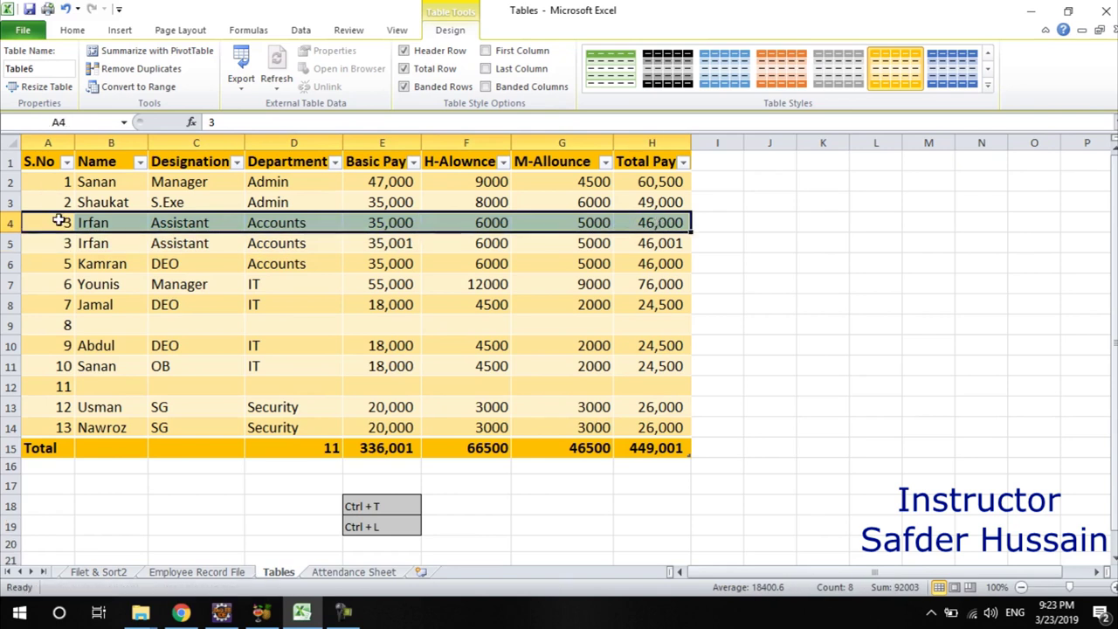
left_click(63, 245)
left_click(105, 224)
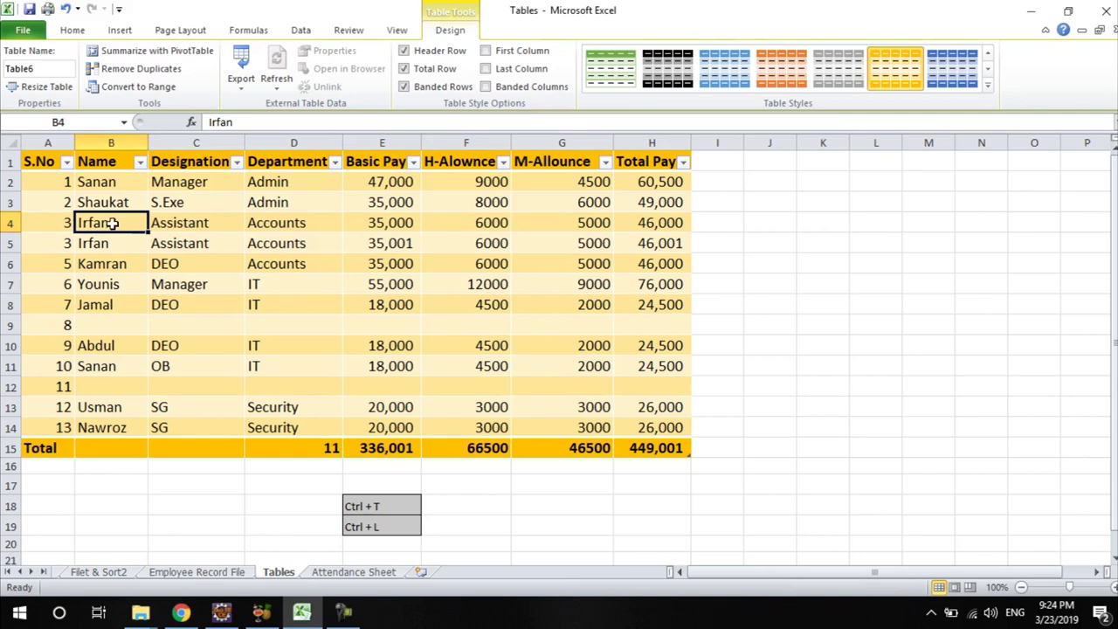
left_click(140, 68)
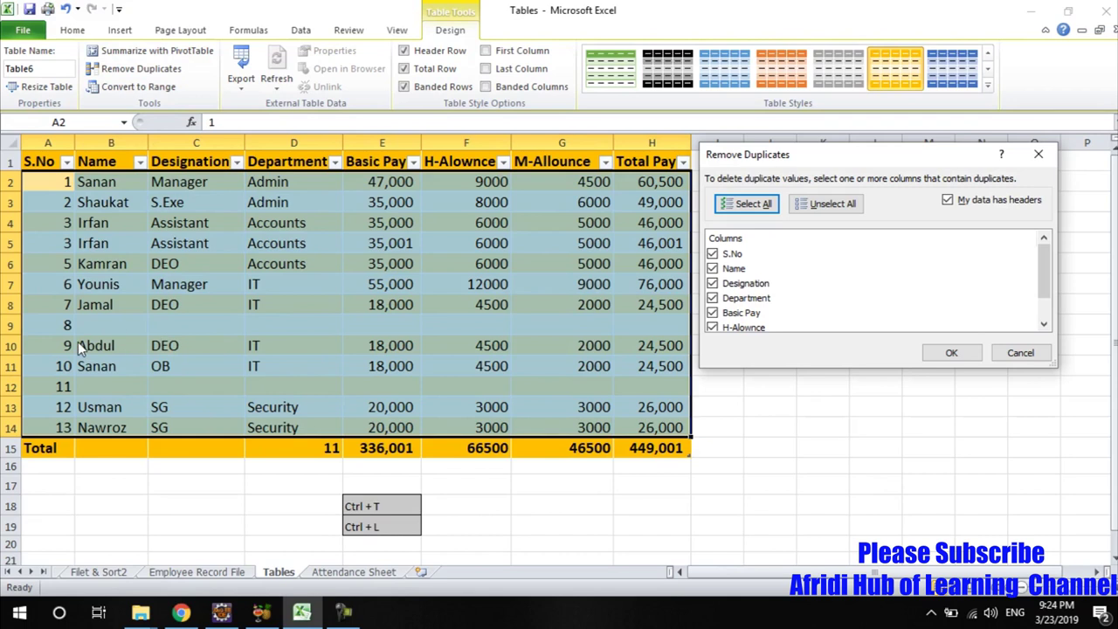
Step: Cancel Remove Duplicates and renumber the S.No in A12 to 8
left_click(1012, 355)
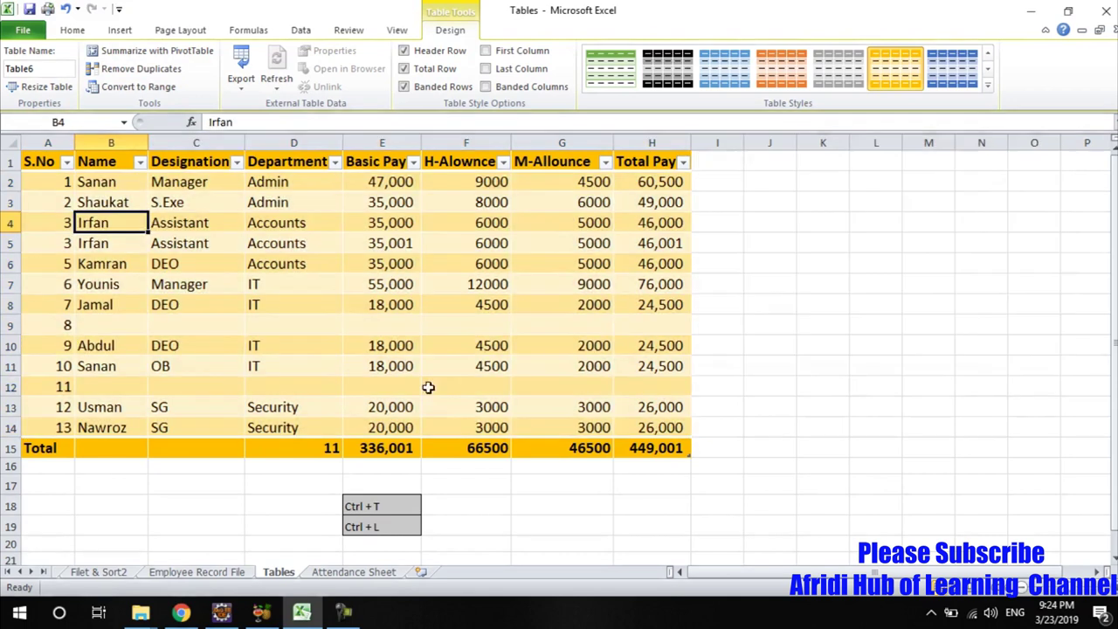
left_click(69, 323)
left_click(61, 387)
type("8")
key("Return")
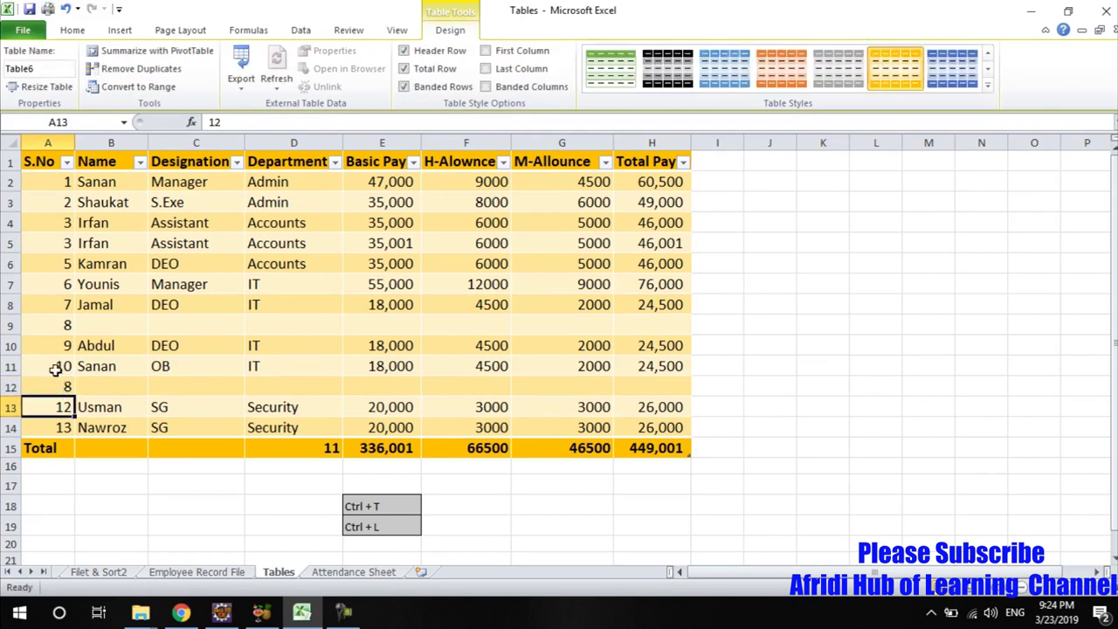
left_click_drag(52, 384, 260, 384)
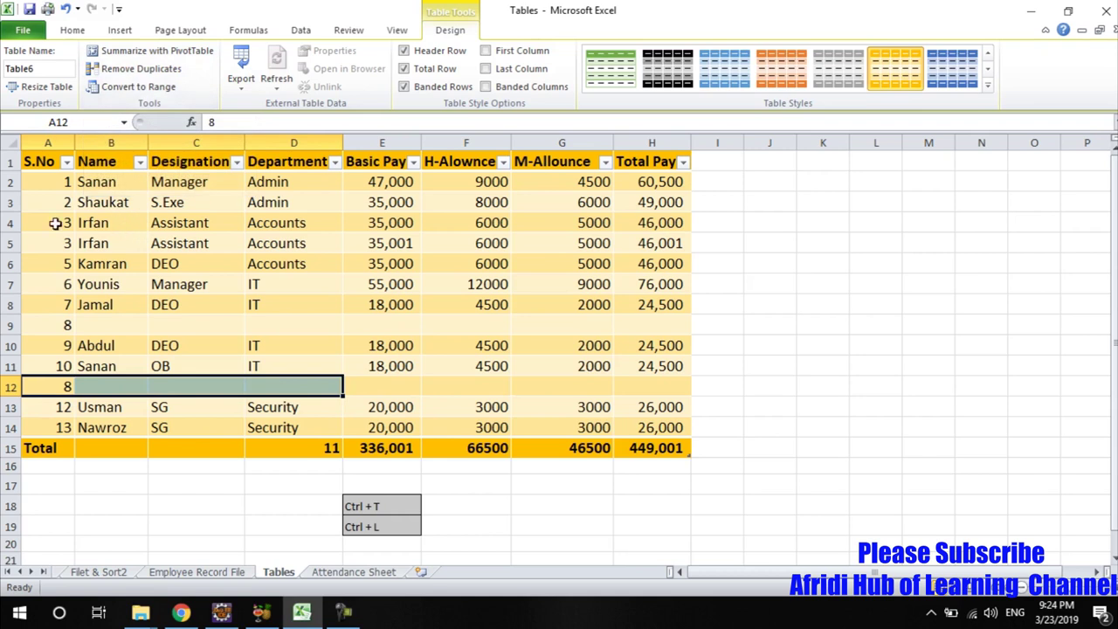
Step: Reopen Remove Duplicates for the table with every column checked
left_click(96, 223)
left_click(82, 243)
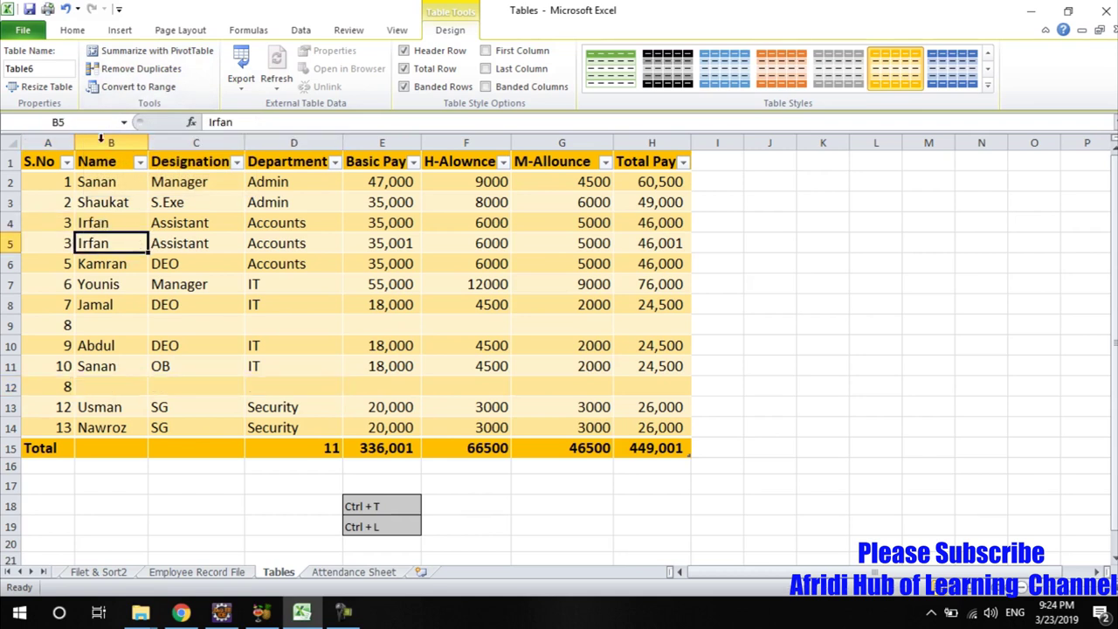
left_click(149, 75)
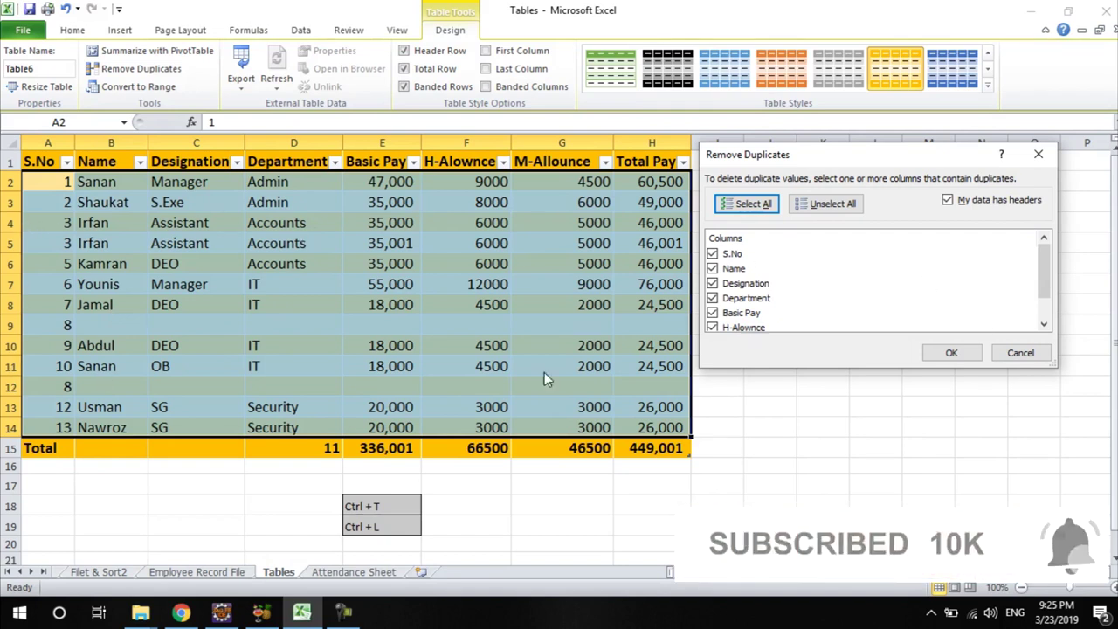
Step: Confirm removing duplicates across all columns, deleting the repeated blank S.No 8 row
left_click(945, 354)
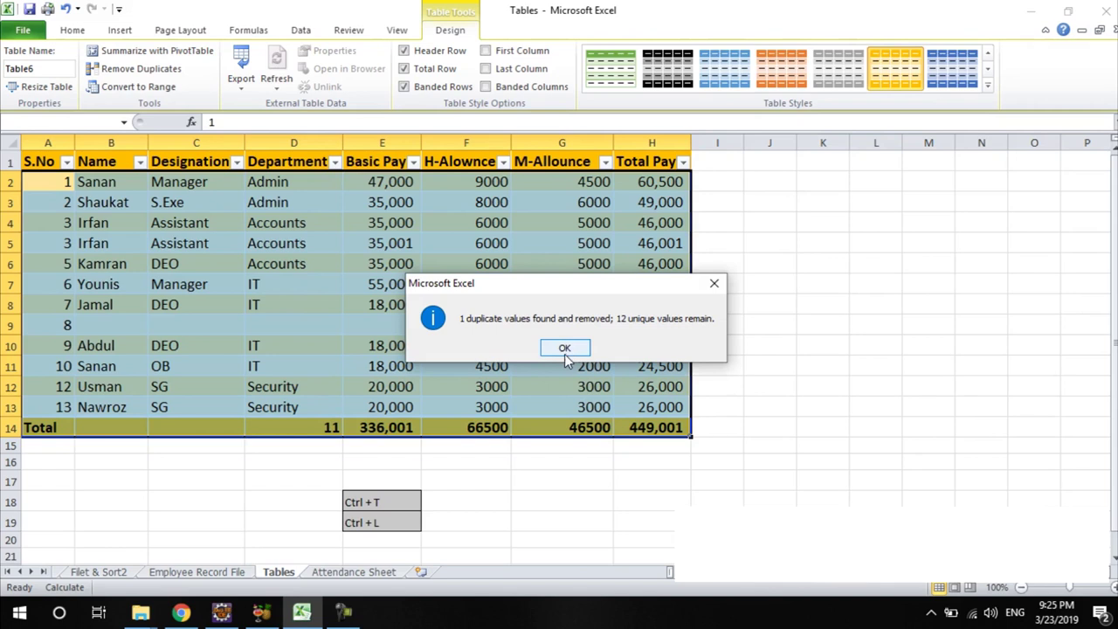
left_click(564, 349)
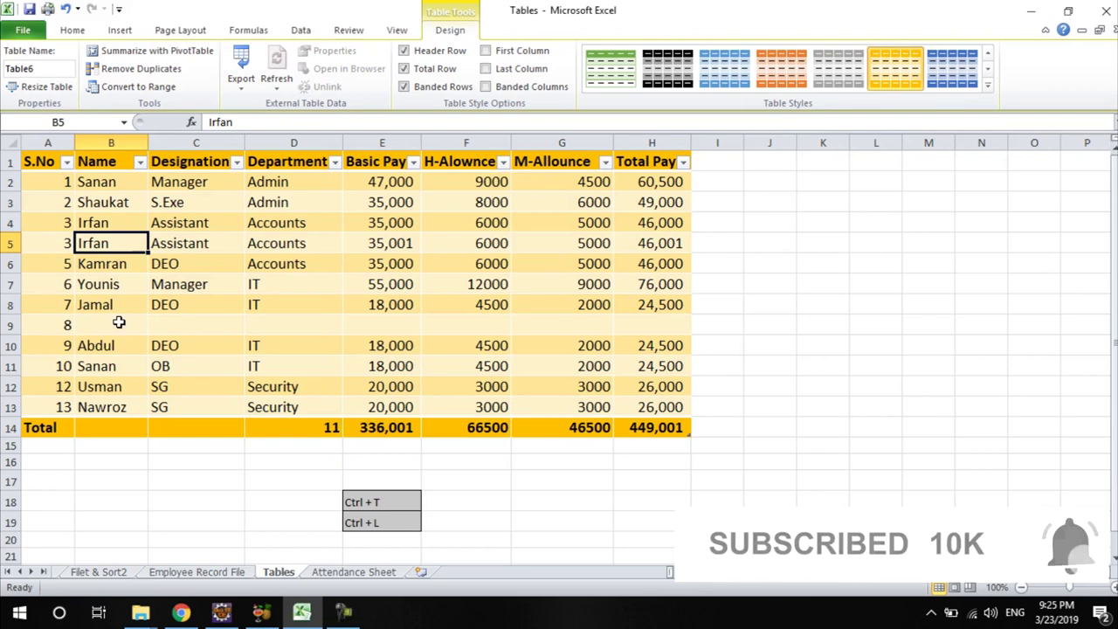
Step: Paste row 4's Total Pay formula into H5, then undo it and the duplicate removal
mouse_move(55, 225)
left_mouse_down()
mouse_move(308, 258)
mouse_move(638, 240)
left_mouse_up()
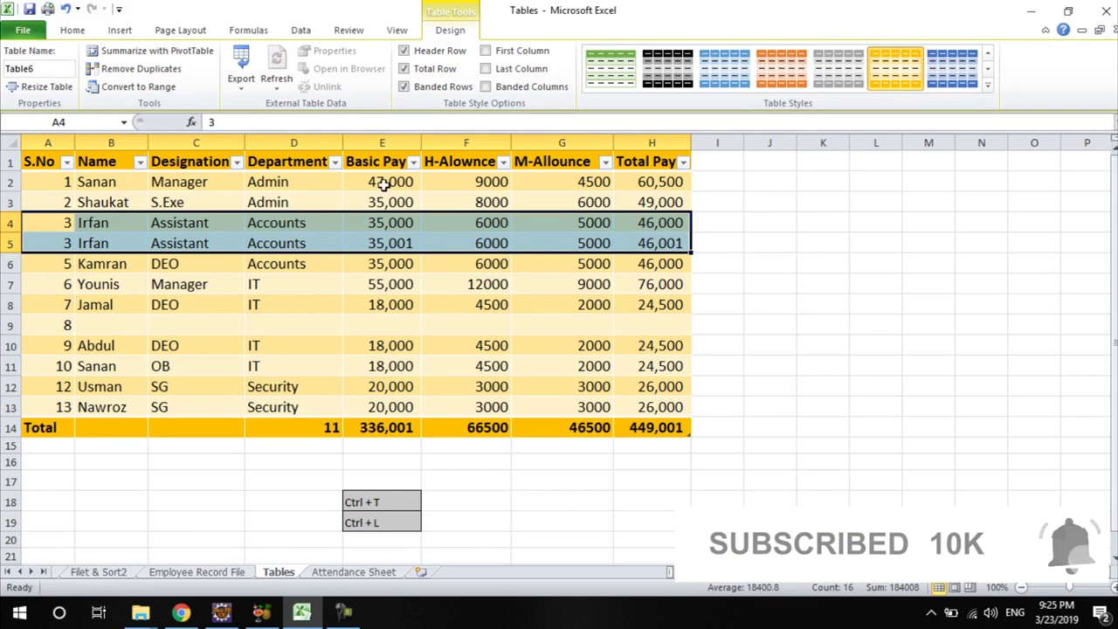
left_click(396, 242)
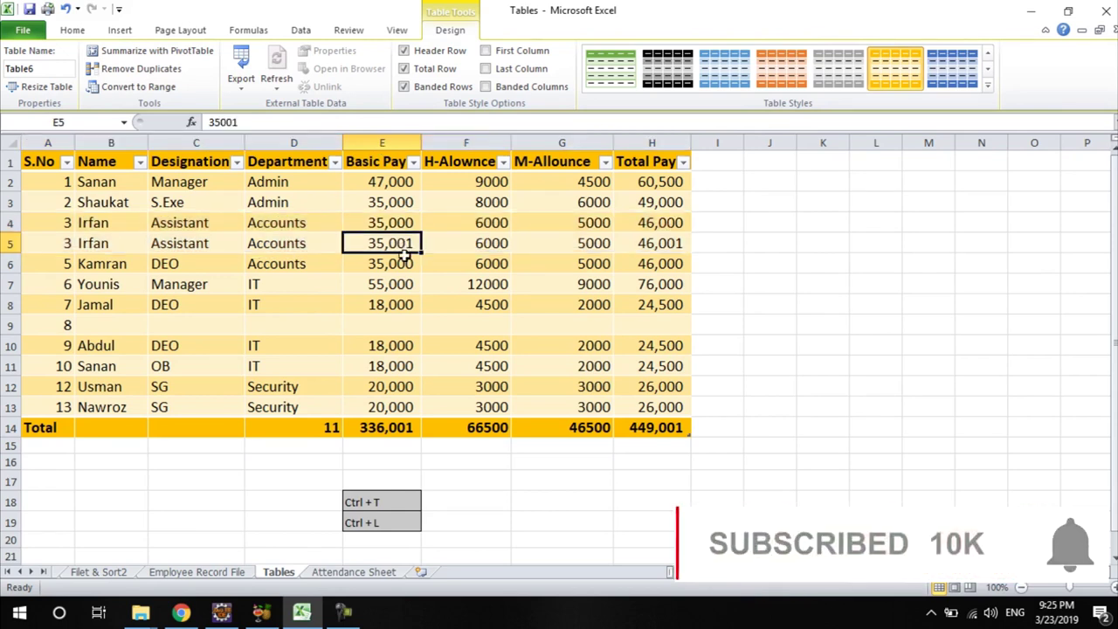
left_click(668, 224)
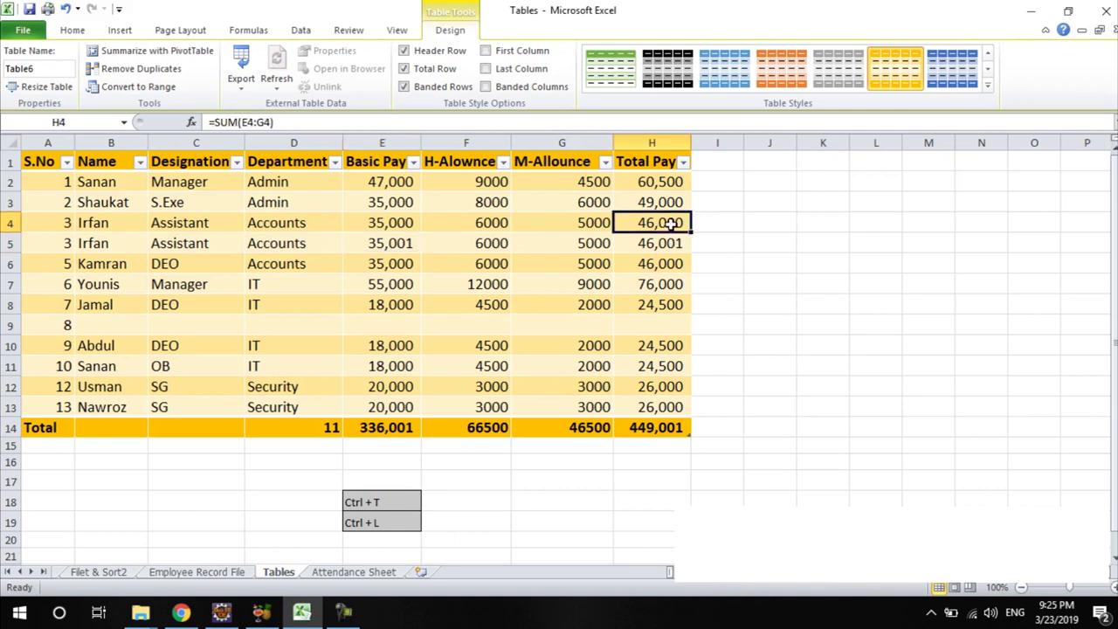
key("ctrl+c")
left_click(664, 243)
key("ctrl+v")
key("ctrl+z")
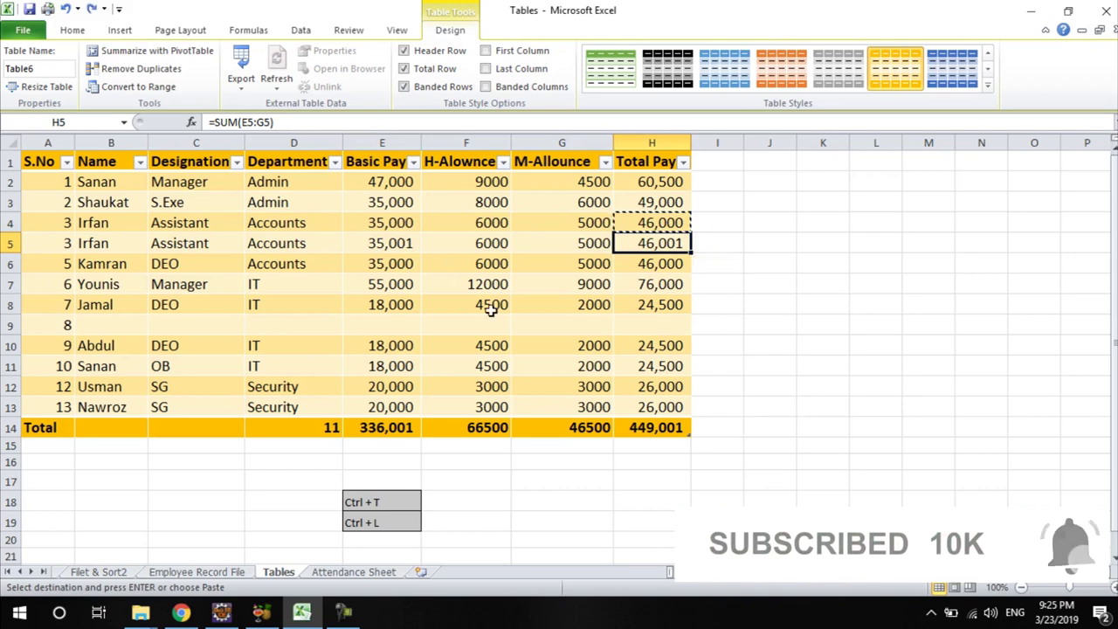
key("ctrl+z")
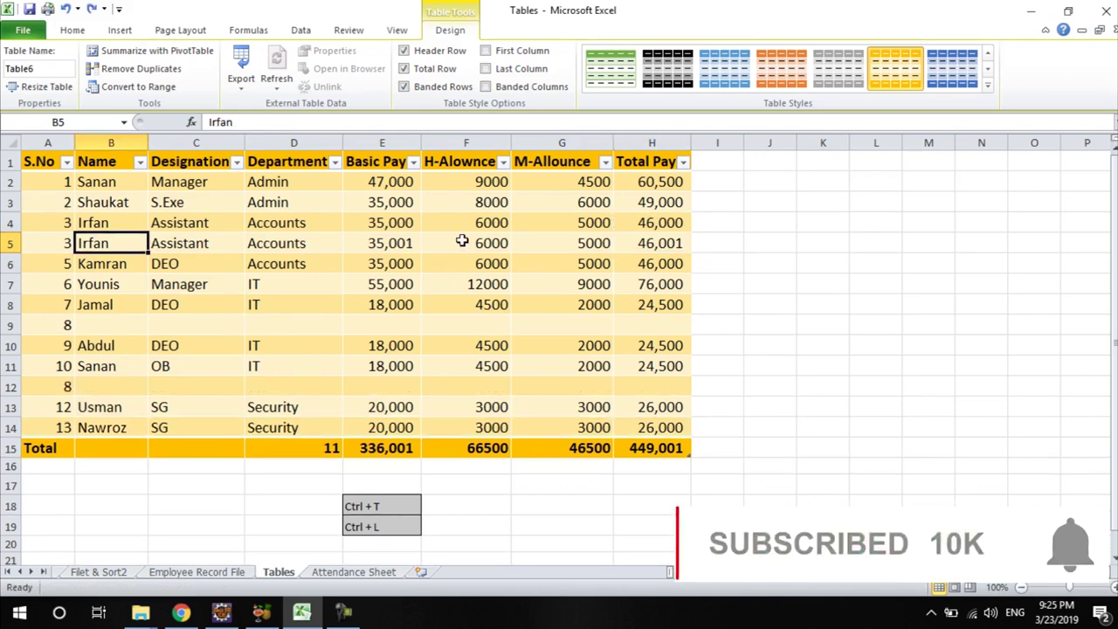
Step: Copy E4's 35,000 Basic Pay into E5 so the two Irfan rows match
left_click(395, 224)
key("ctrl+c")
left_click(376, 243)
key("ctrl+v")
left_click(640, 224)
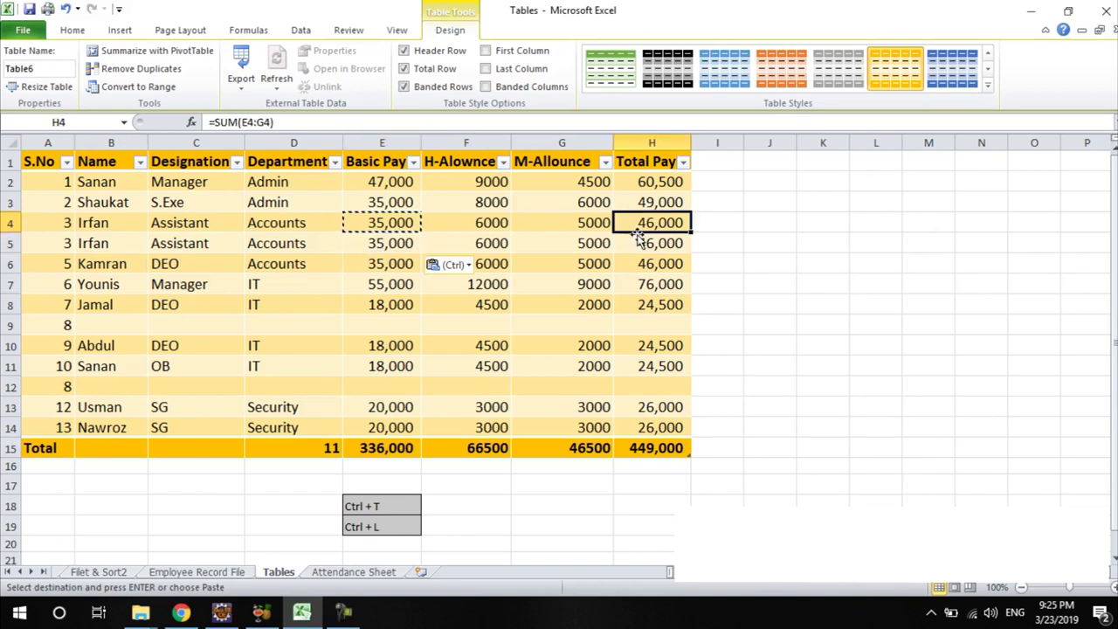
key("Escape")
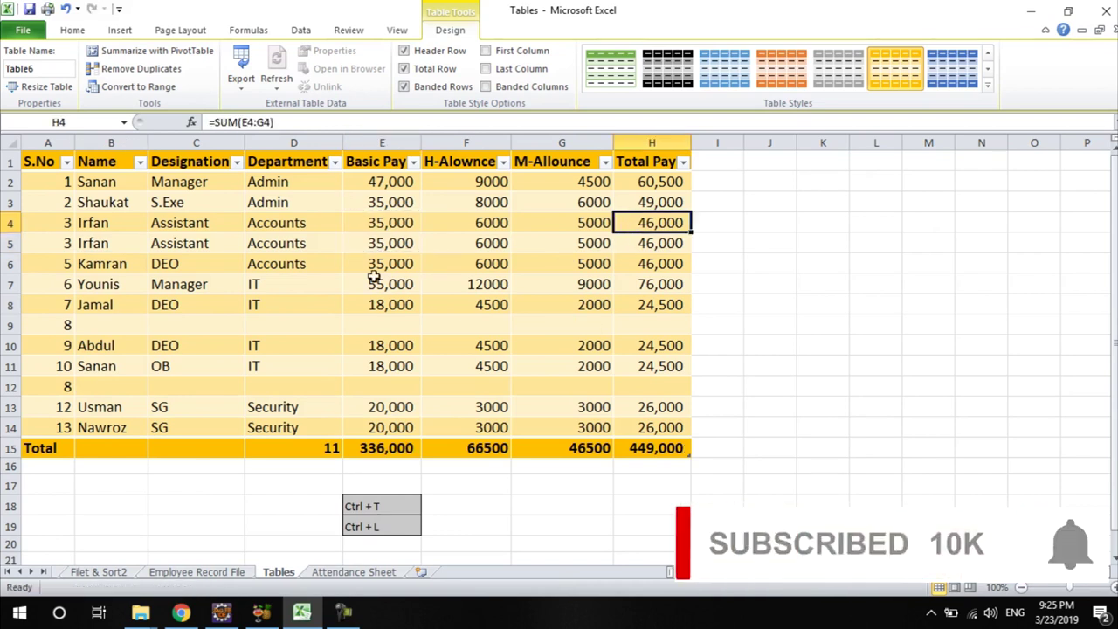
left_click_drag(61, 222, 367, 243)
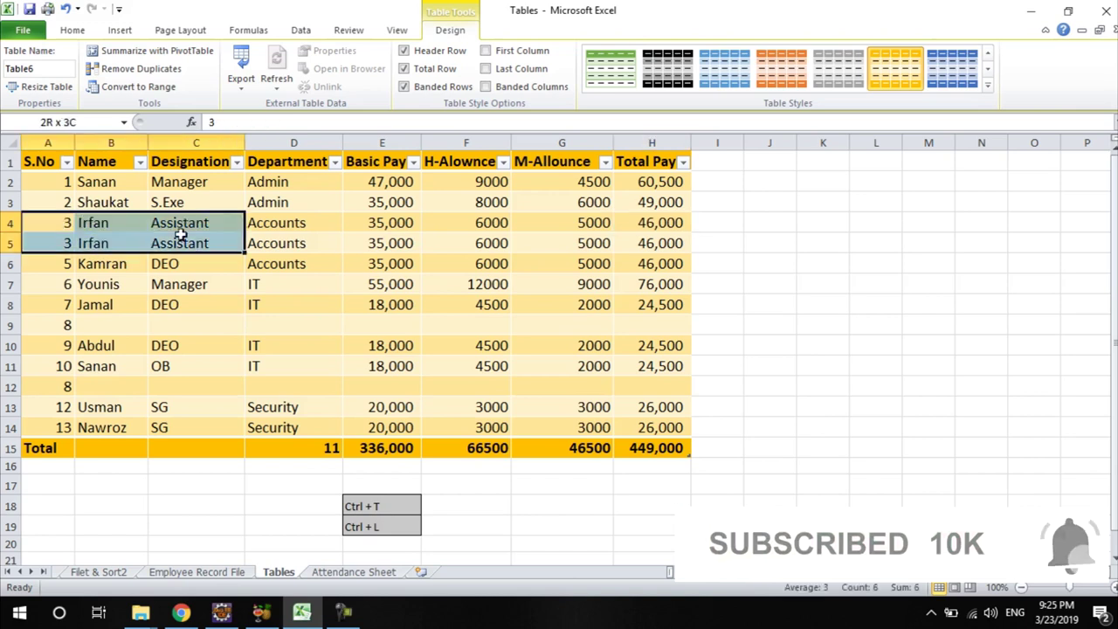
left_click(62, 384)
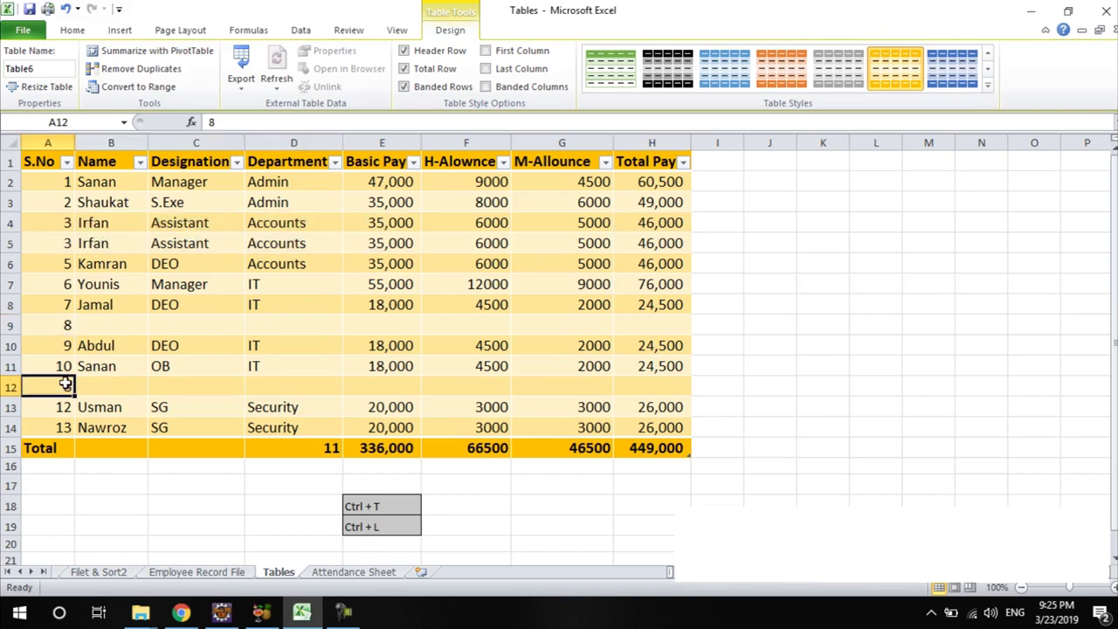
Step: Remove duplicates on all columns, dropping the second Irfan and blank rows to total 403,000
left_click(142, 70)
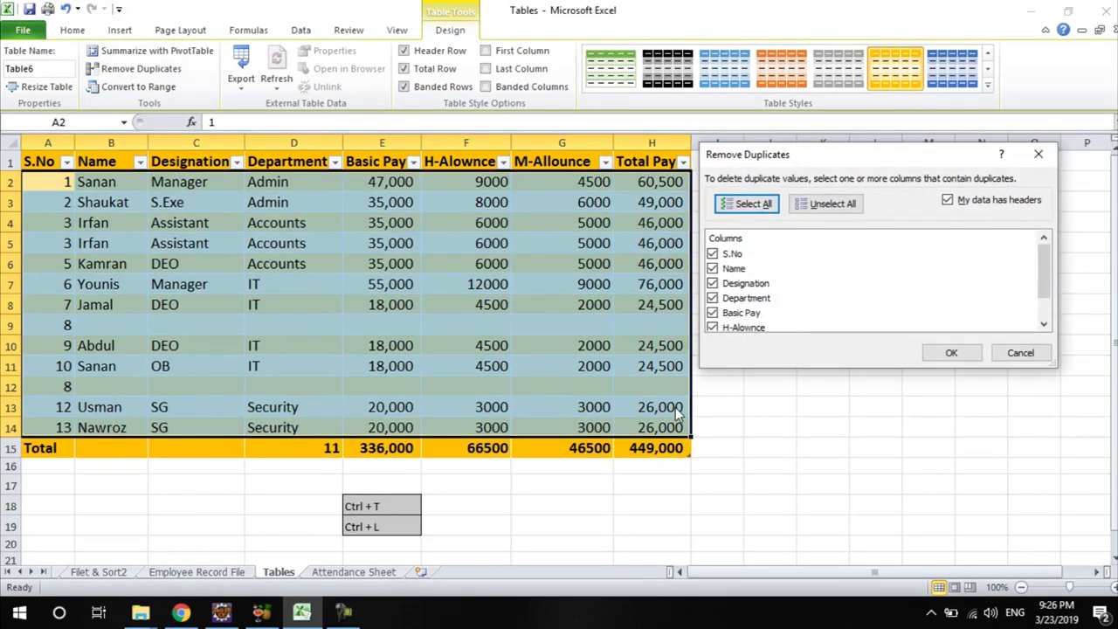
left_click(951, 352)
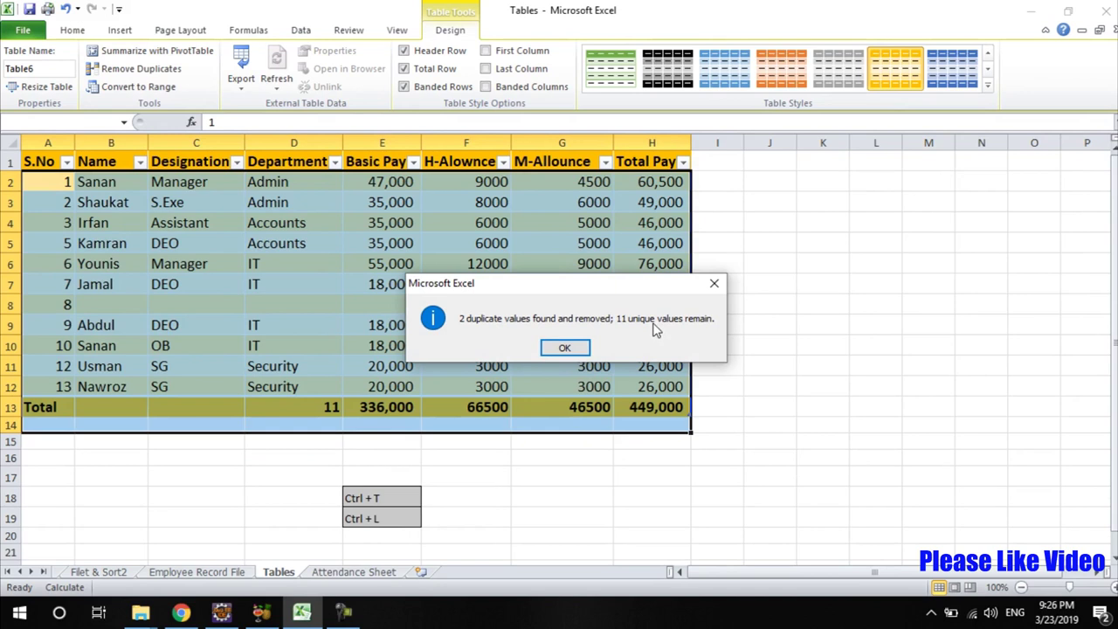
left_click(565, 349)
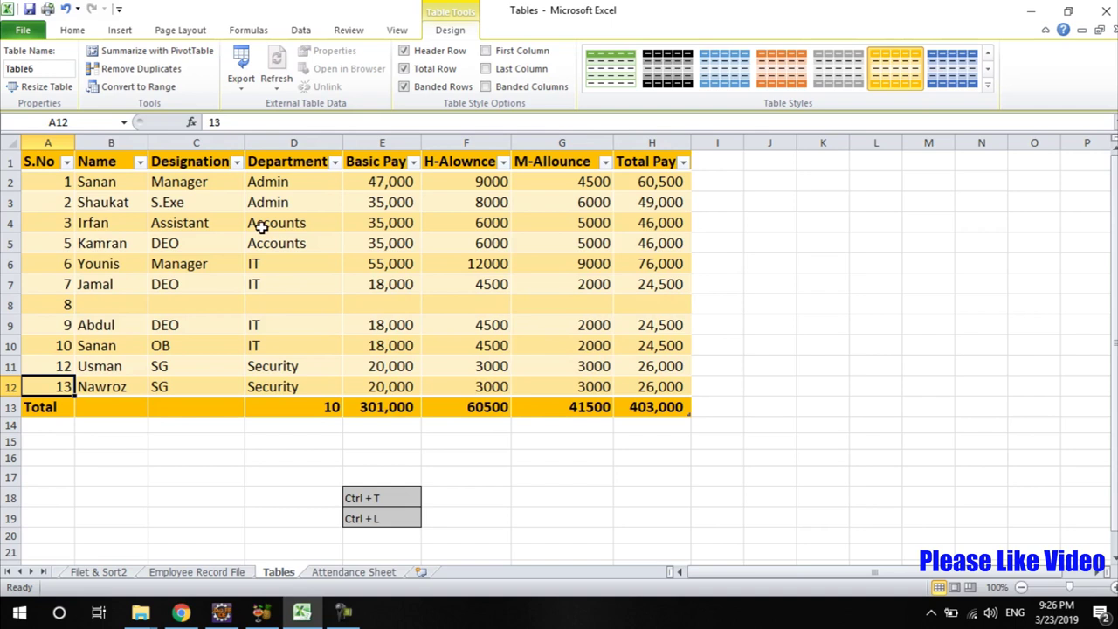
left_click(122, 68)
Step: Remove duplicates matching Designation only, leaving seven rows with Total Pay 252,000
left_click_drag(826, 153, 908, 149)
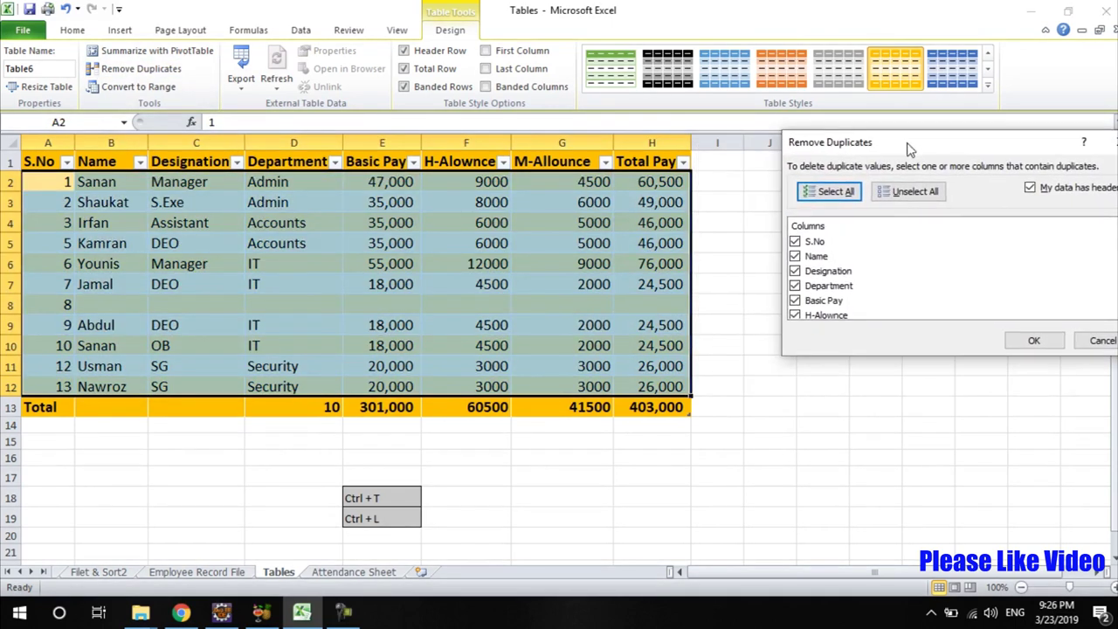
left_click(912, 193)
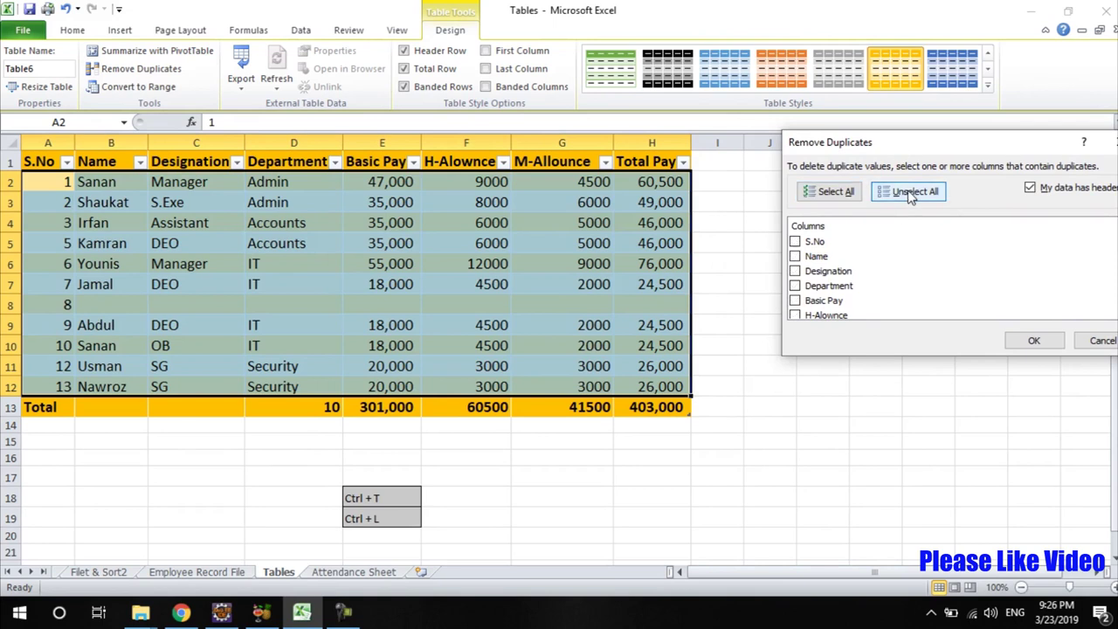
left_click(795, 272)
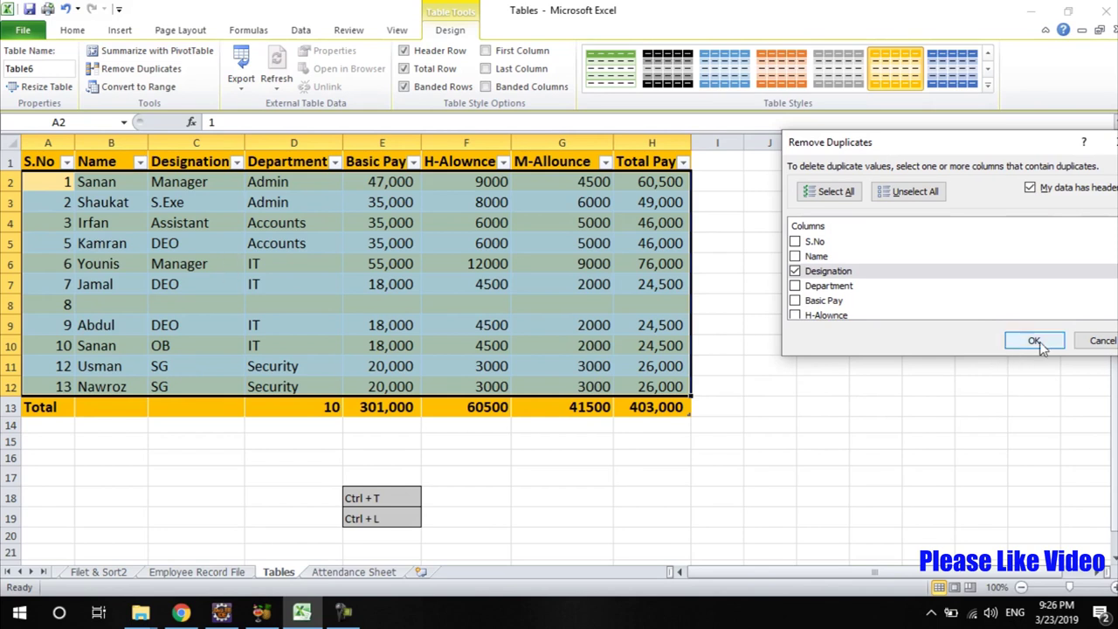
left_click(1034, 342)
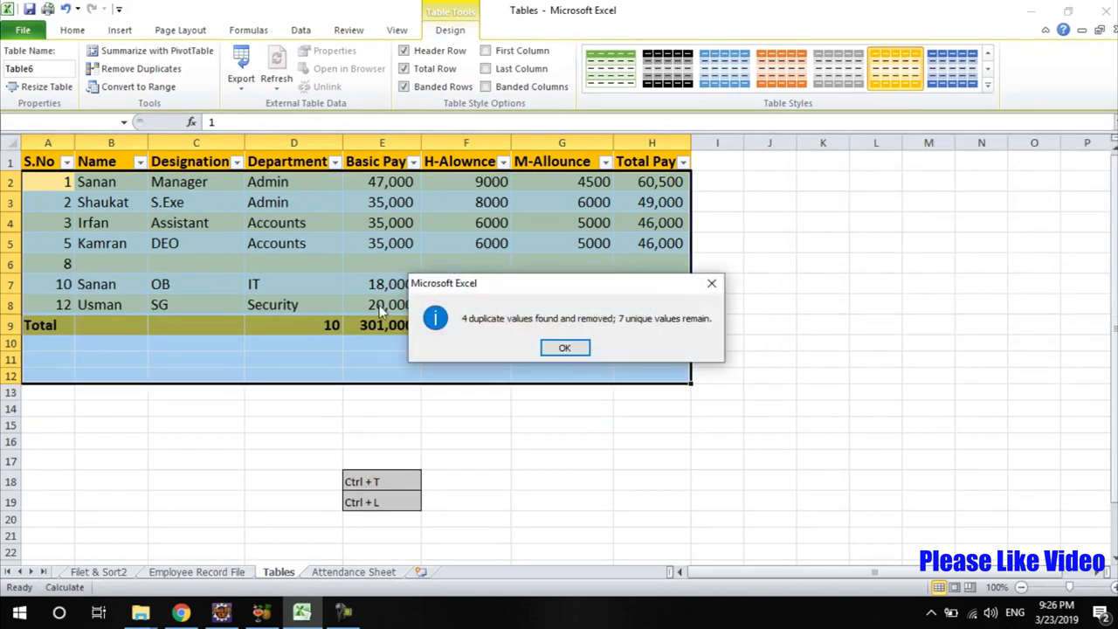
left_click(564, 347)
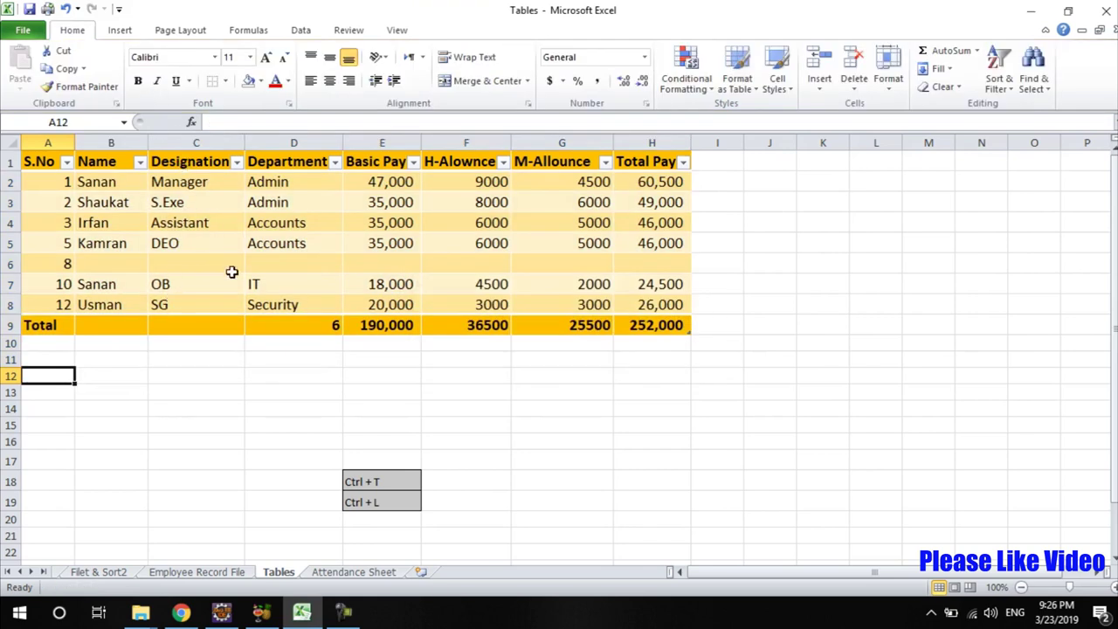
Step: Undo the Designation-based duplicate removal, restoring all 13 employee rows and the 449,000 total
left_click(205, 249)
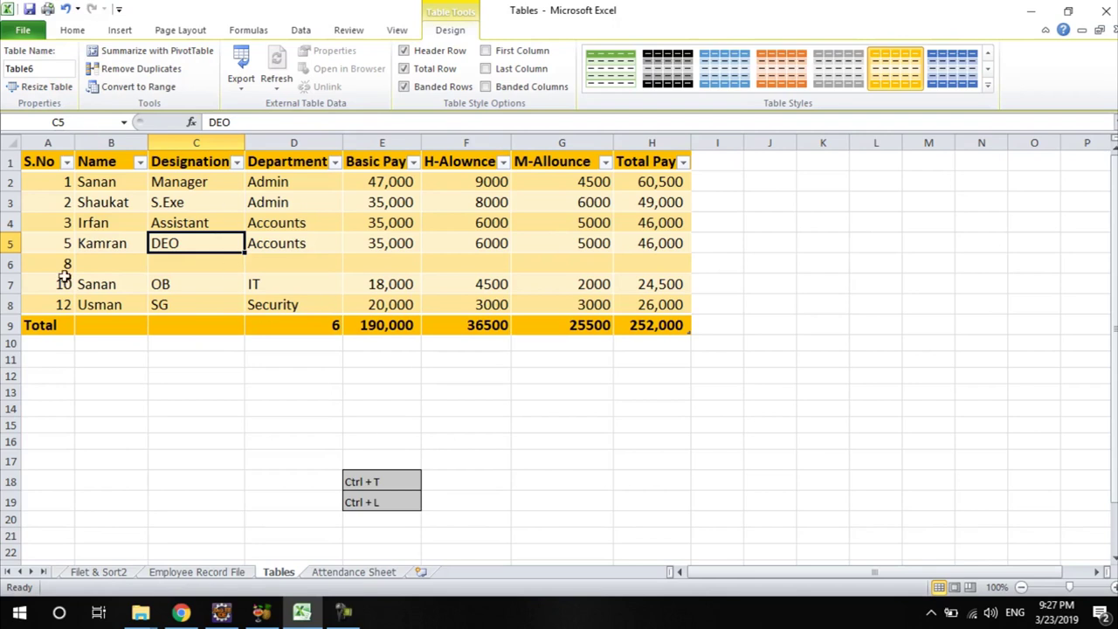
key("ctrl+z")
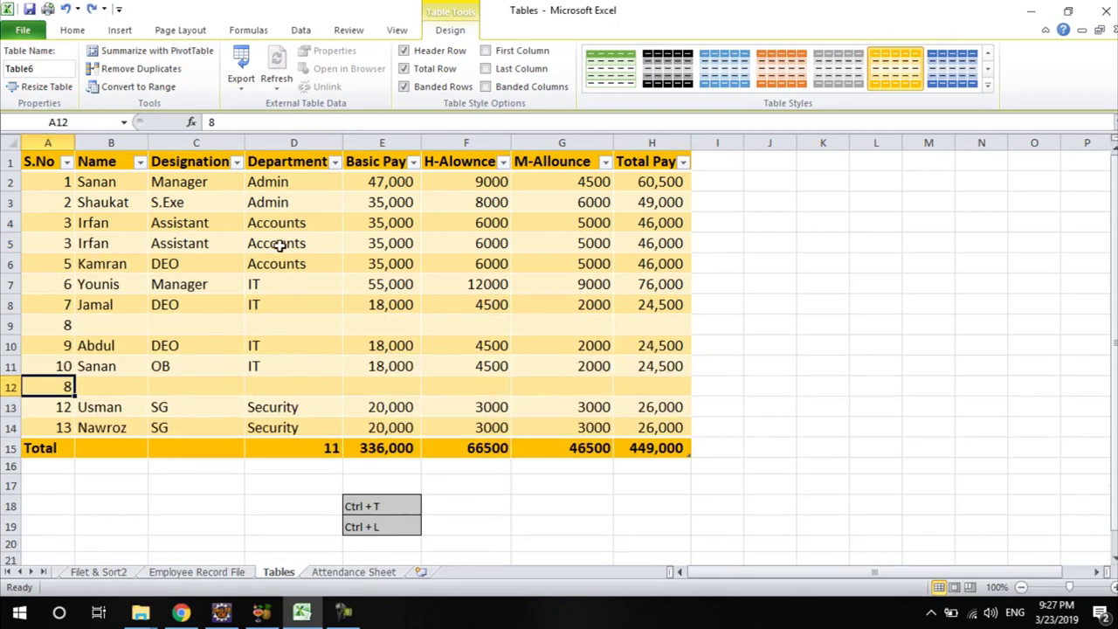
left_click(228, 239)
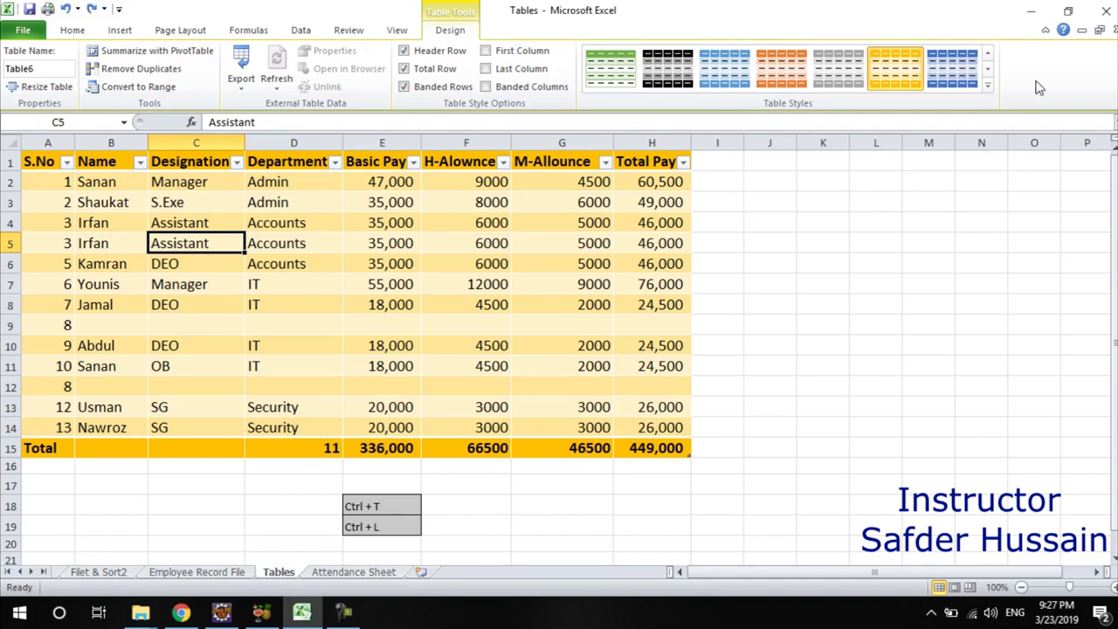
left_click(131, 87)
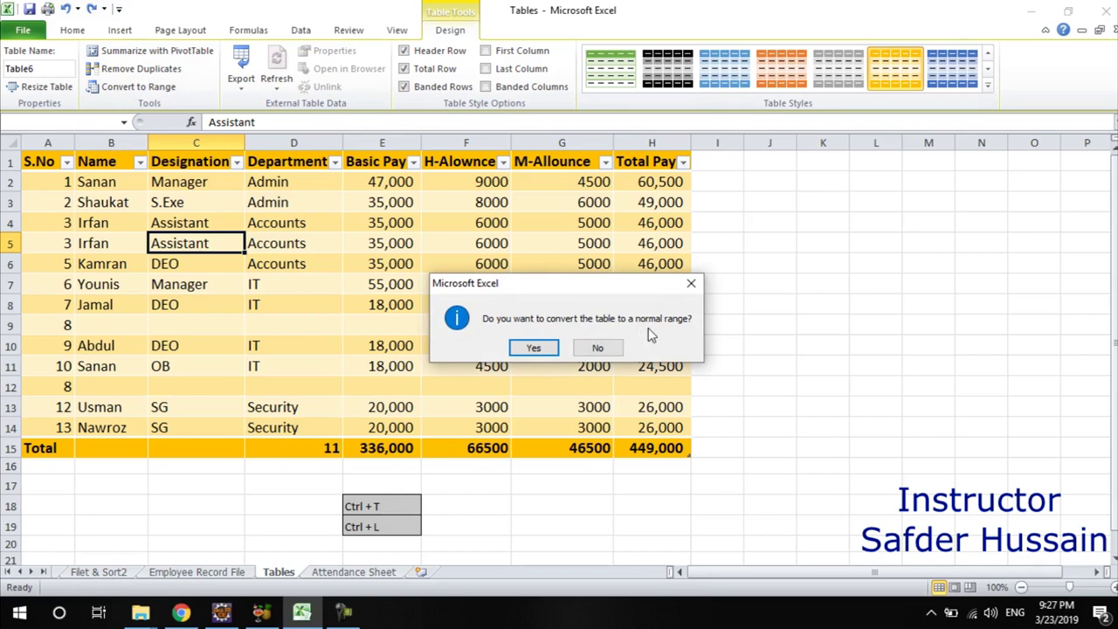
Step: Convert the pay table to a normal range and check the H-Alownce total formula
left_click(534, 348)
left_click(45, 159)
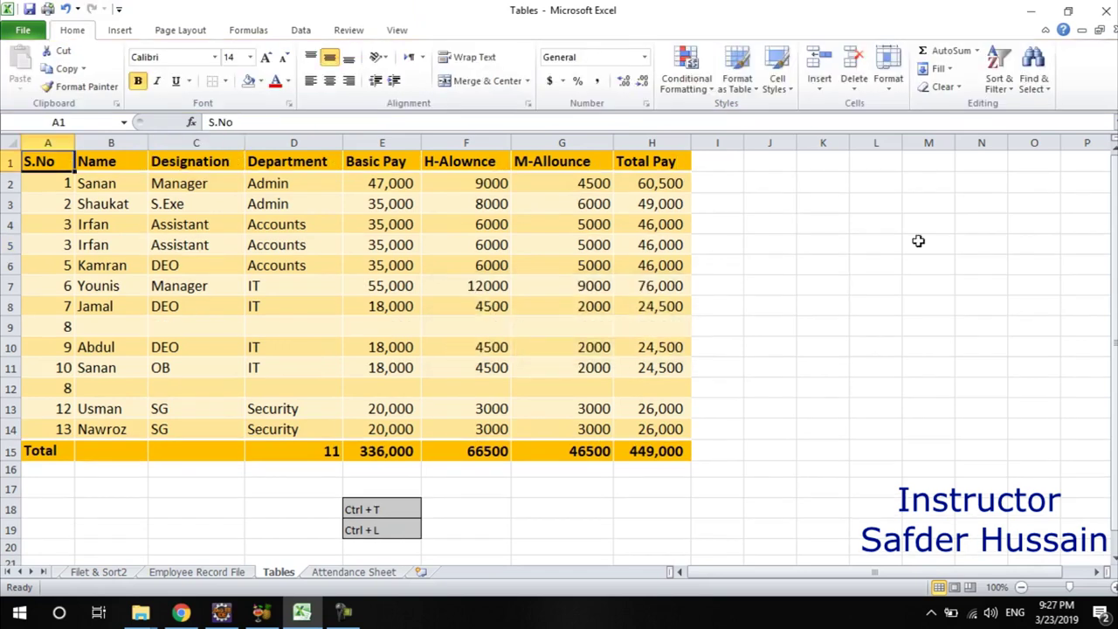
left_click(486, 451)
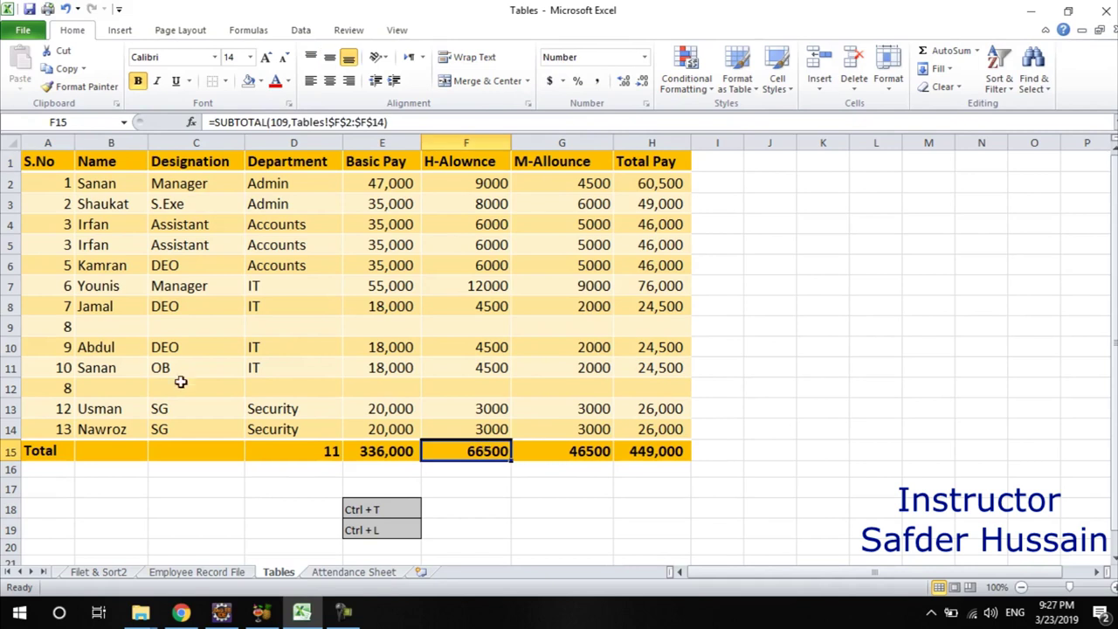
Step: Turn the gold pay range back into a table with header filters using Ctrl+T
left_click(161, 312)
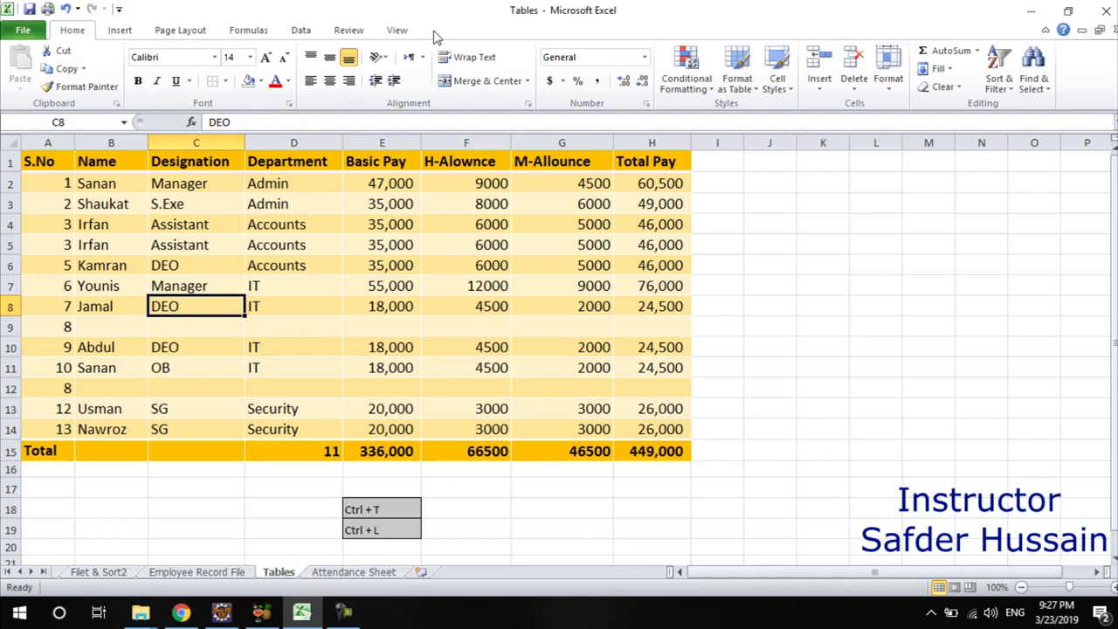
left_click(122, 205)
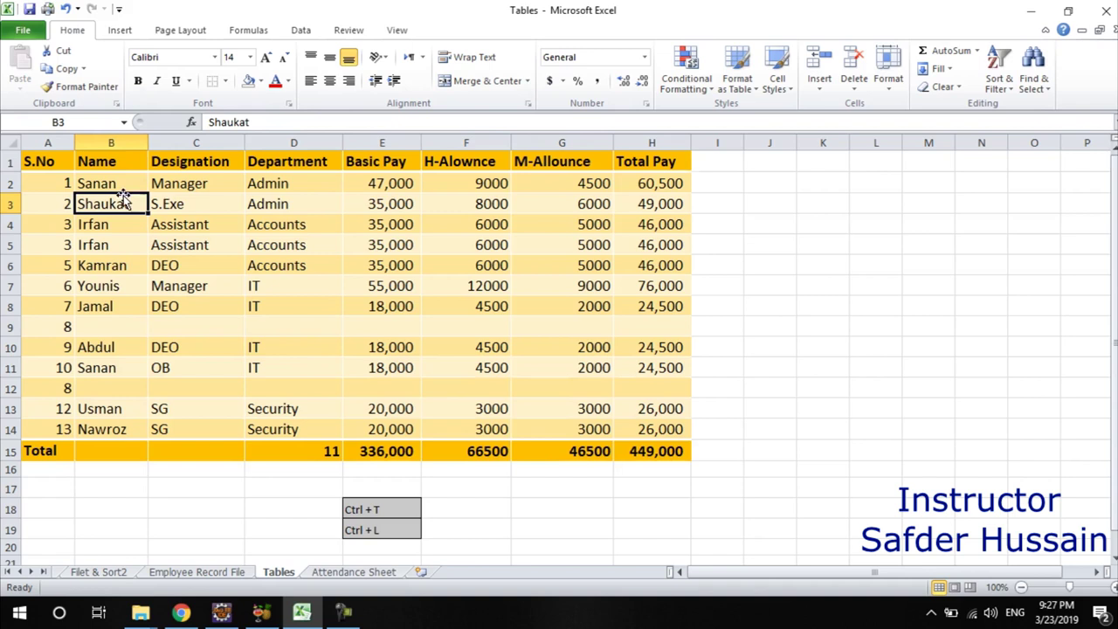
key("ctrl+t")
key("Return")
left_click(195, 245)
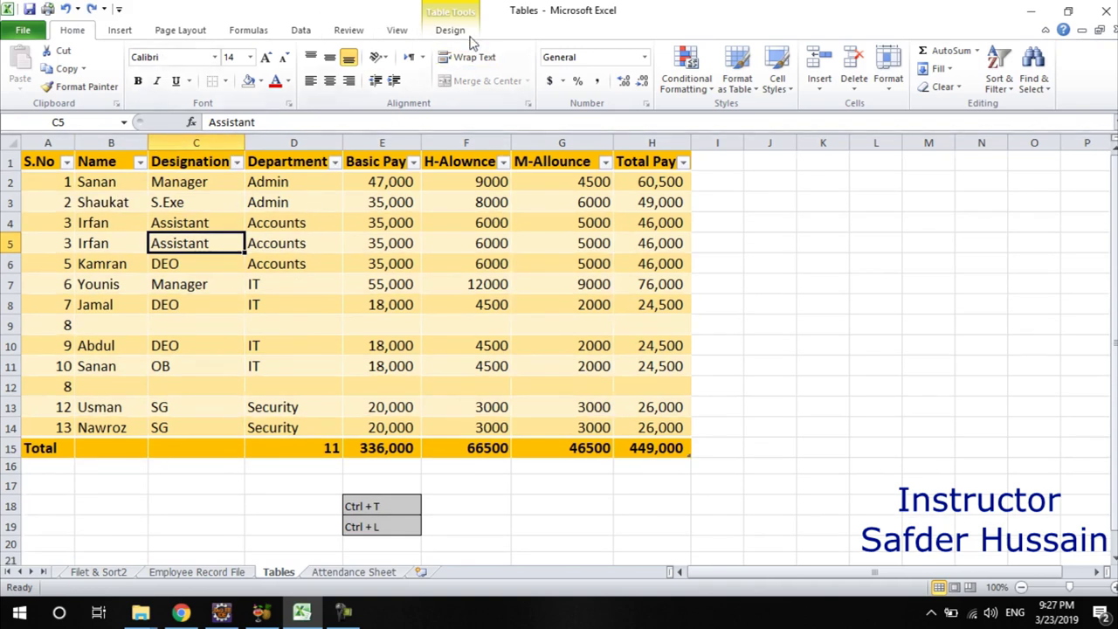
Step: Rename the pay table from Table6 to 'MY' in the Design tab's Table Name box
left_click(456, 33)
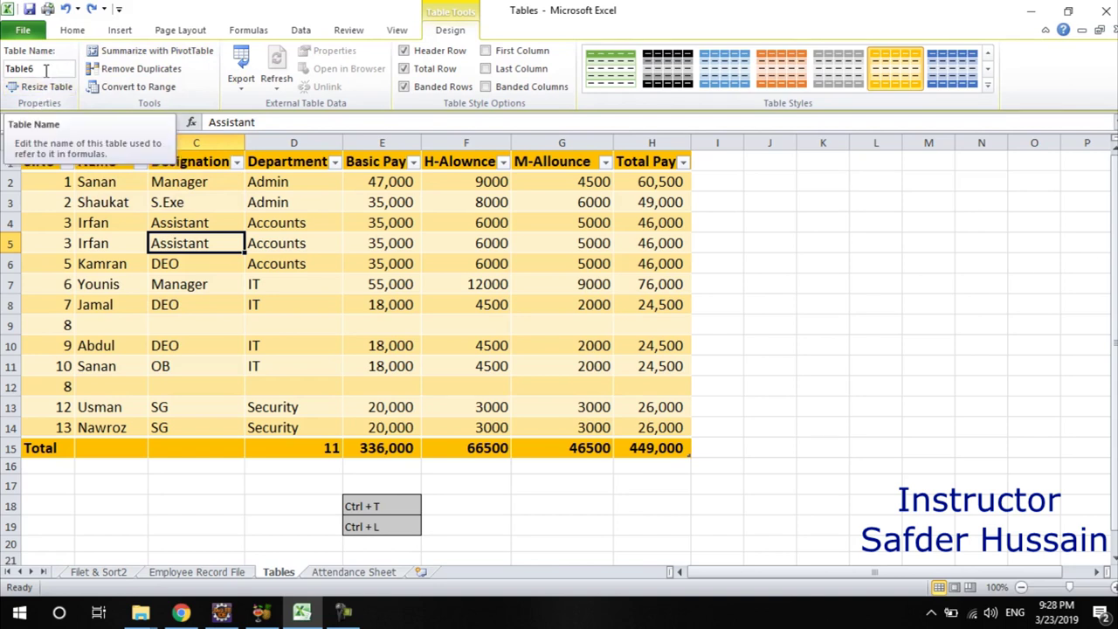
left_click_drag(57, 70, 4, 67)
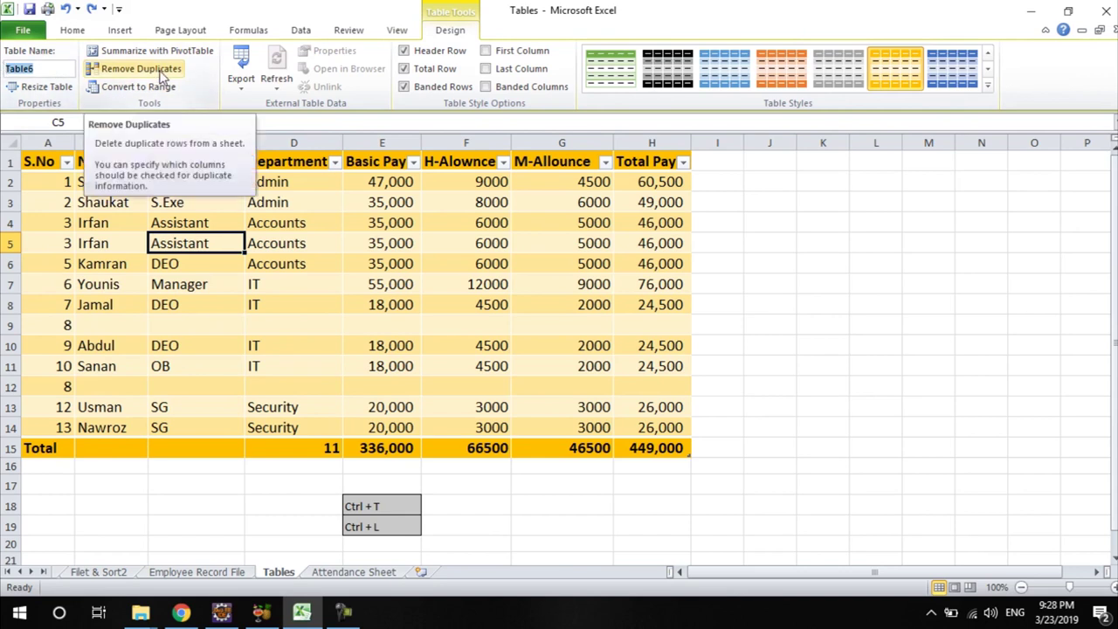
type("MY")
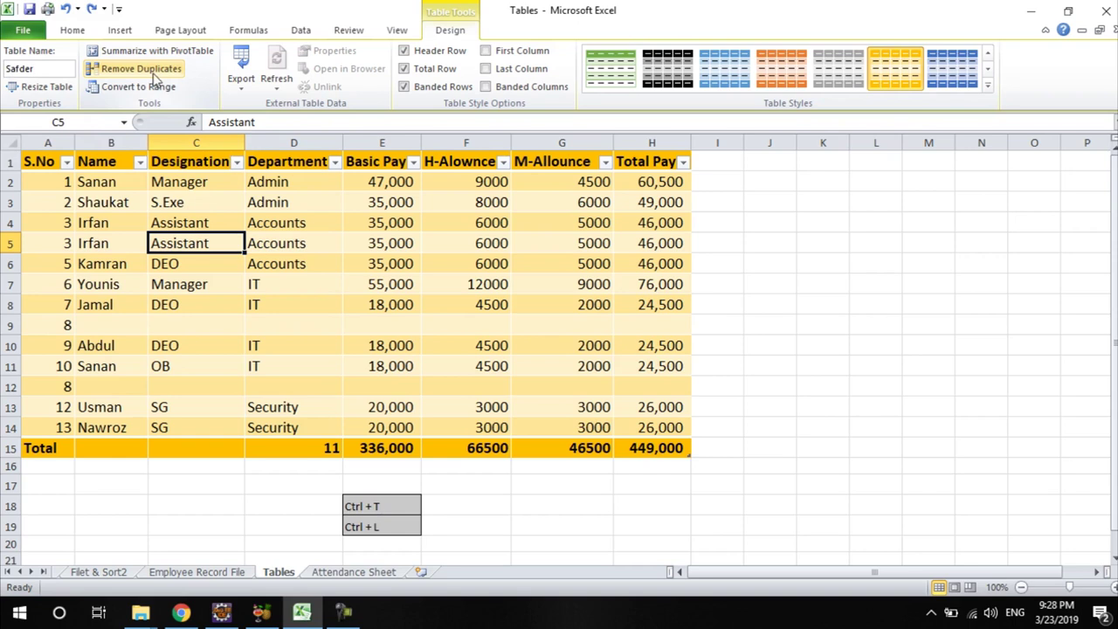
left_click(375, 307)
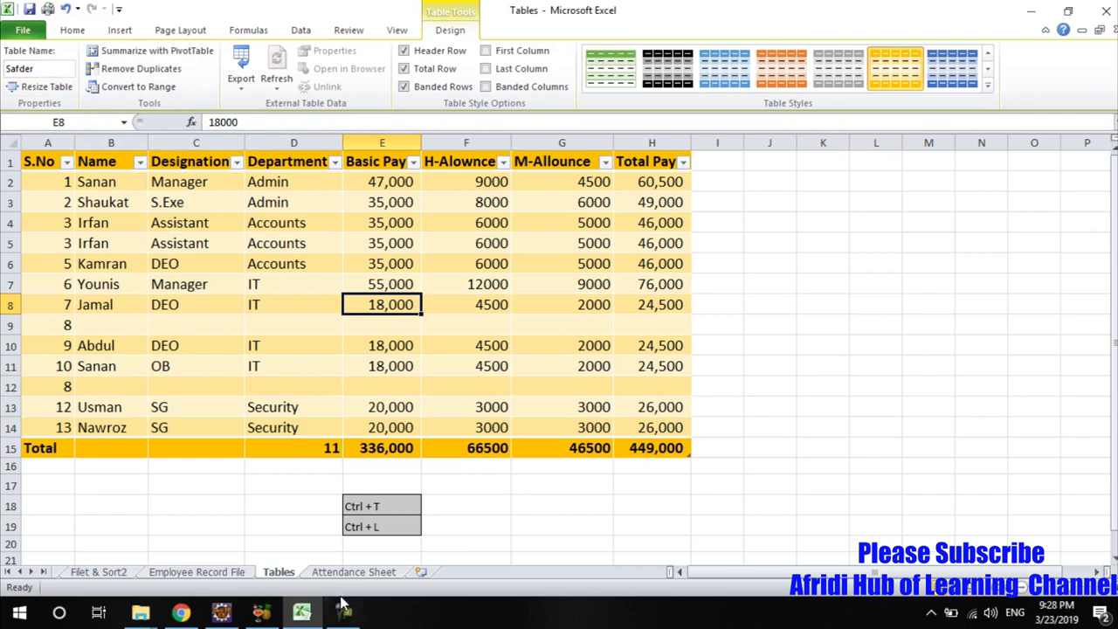
left_click(98, 573)
left_click(21, 573)
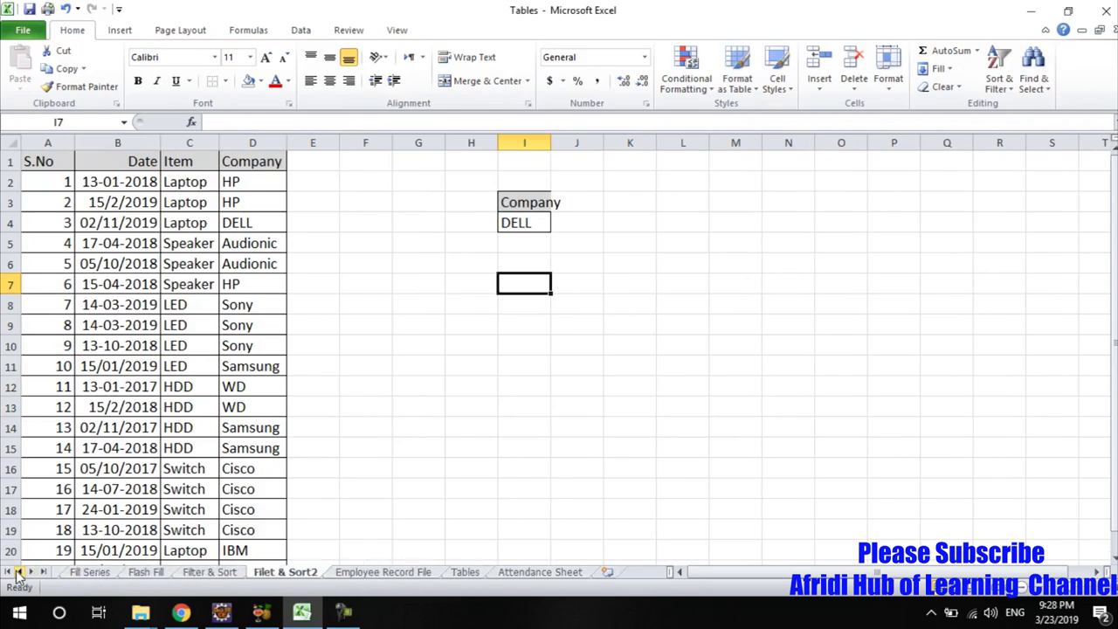
left_click(110, 574)
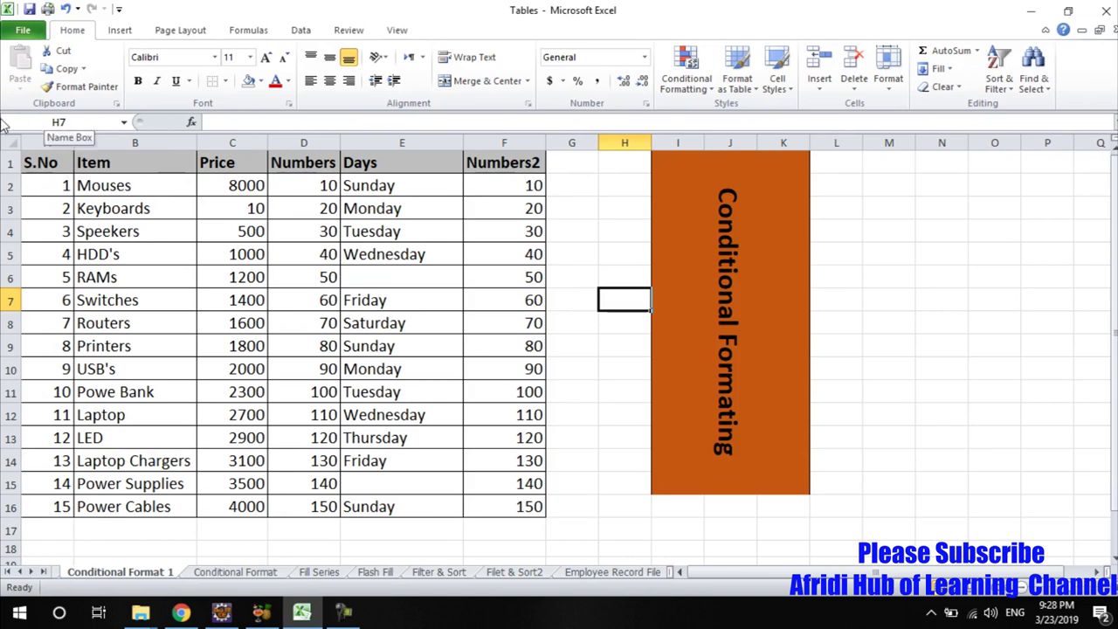
left_click(125, 123)
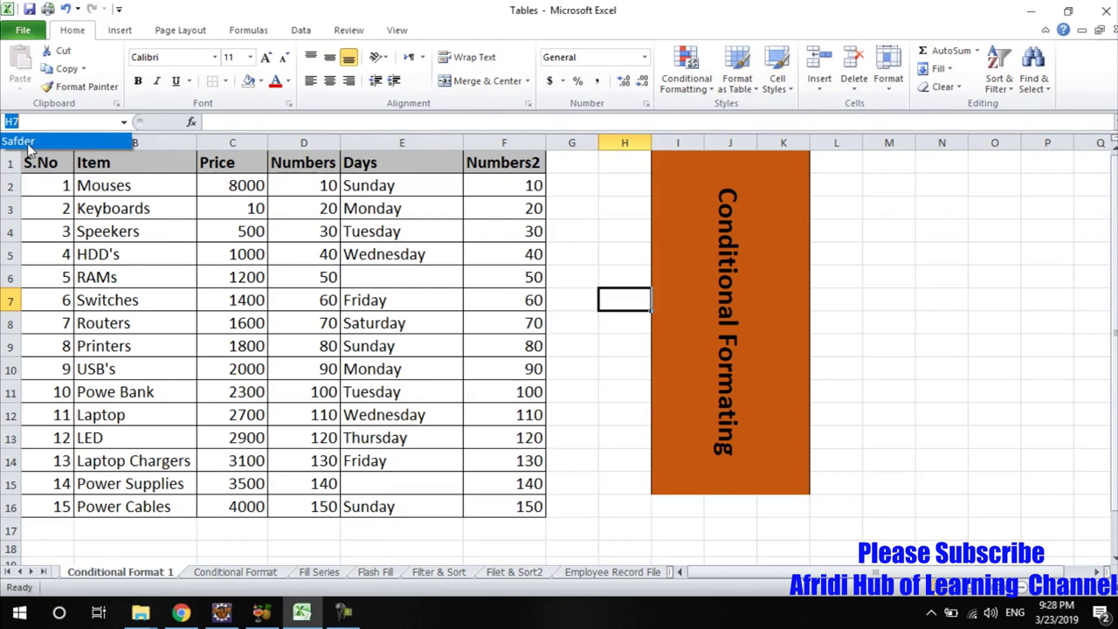
left_click(30, 143)
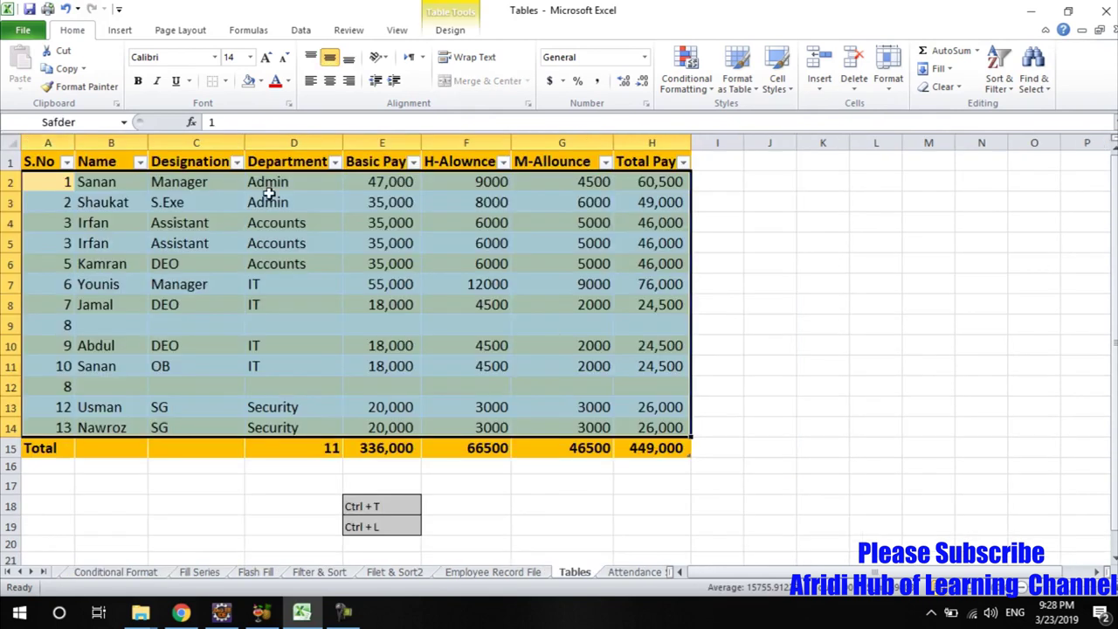
left_click(273, 340)
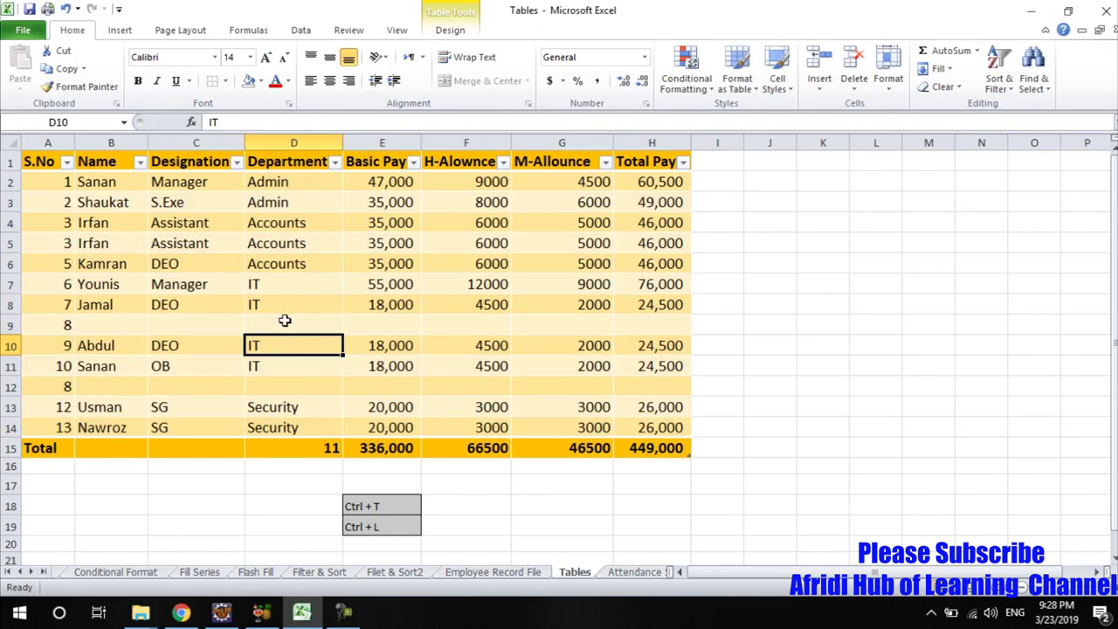
left_click(451, 32)
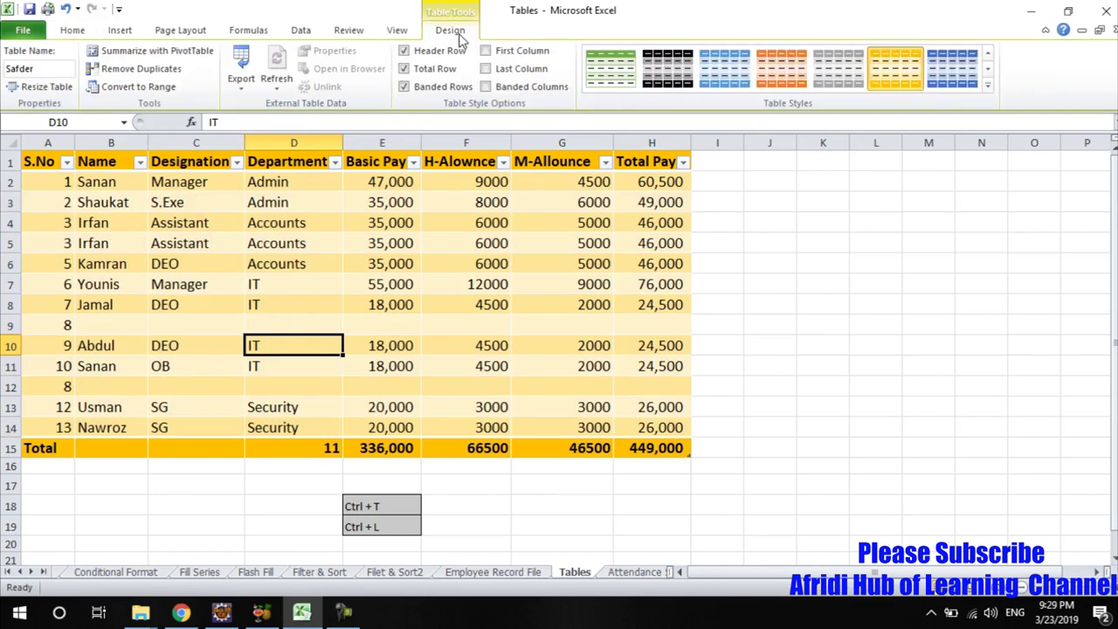
left_click(44, 87)
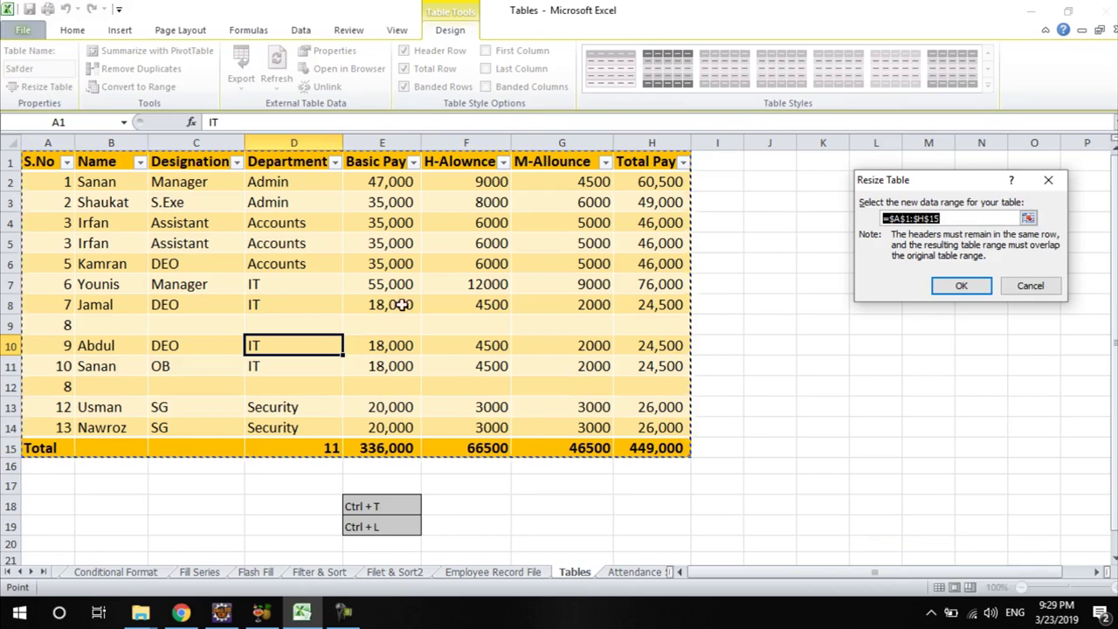
Step: Resize the pay table to $A$1:$G$14, leaving Total Pay outside with a #REF! total
mouse_move(35, 161)
left_mouse_down()
mouse_move(494, 168)
mouse_move(575, 429)
left_mouse_up()
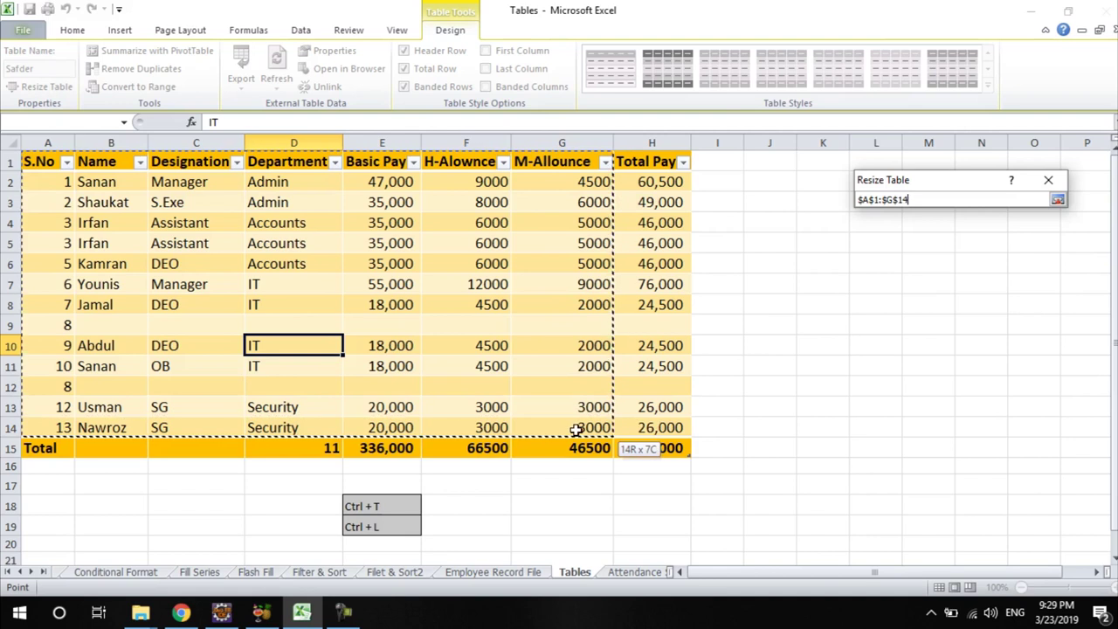
left_click_drag(577, 429, 578, 429)
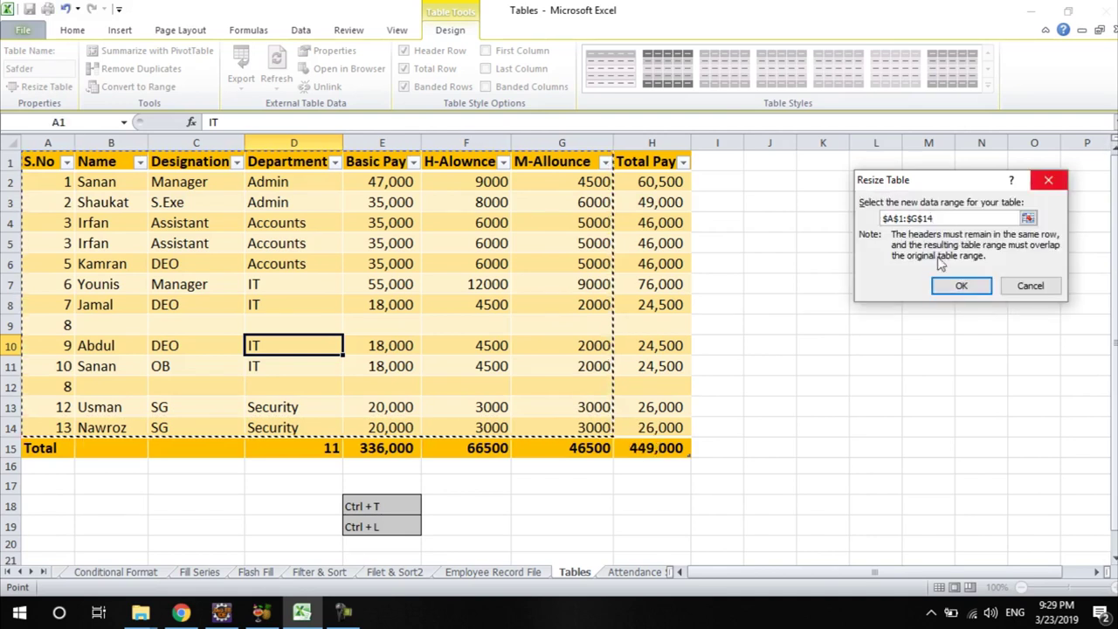
left_click(948, 288)
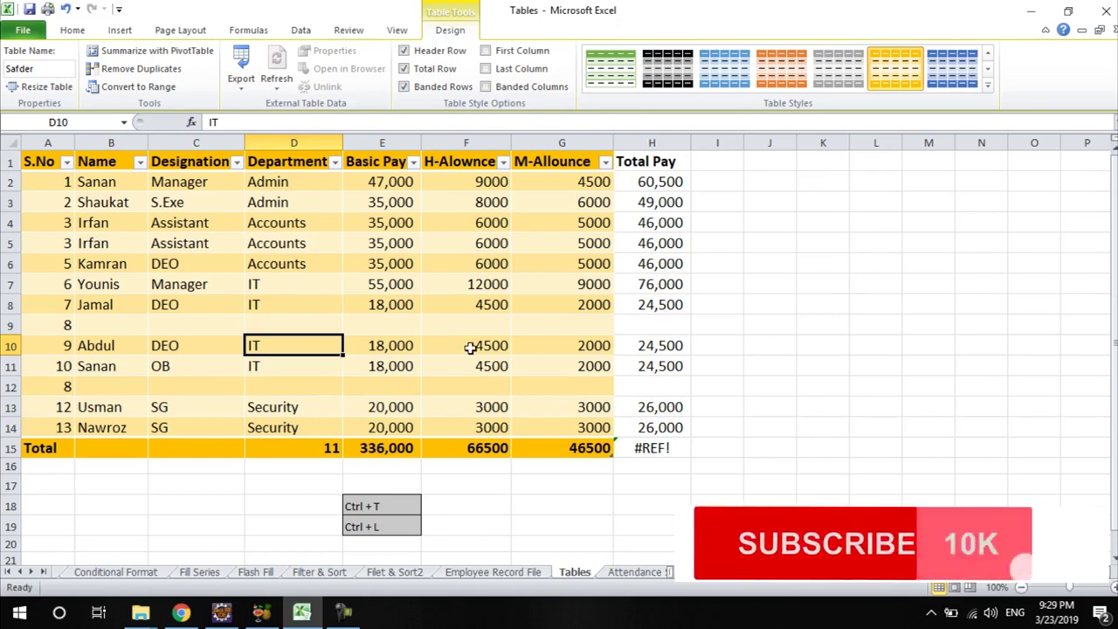
left_click(389, 244)
left_click(554, 247)
left_click(519, 342)
left_click(312, 261)
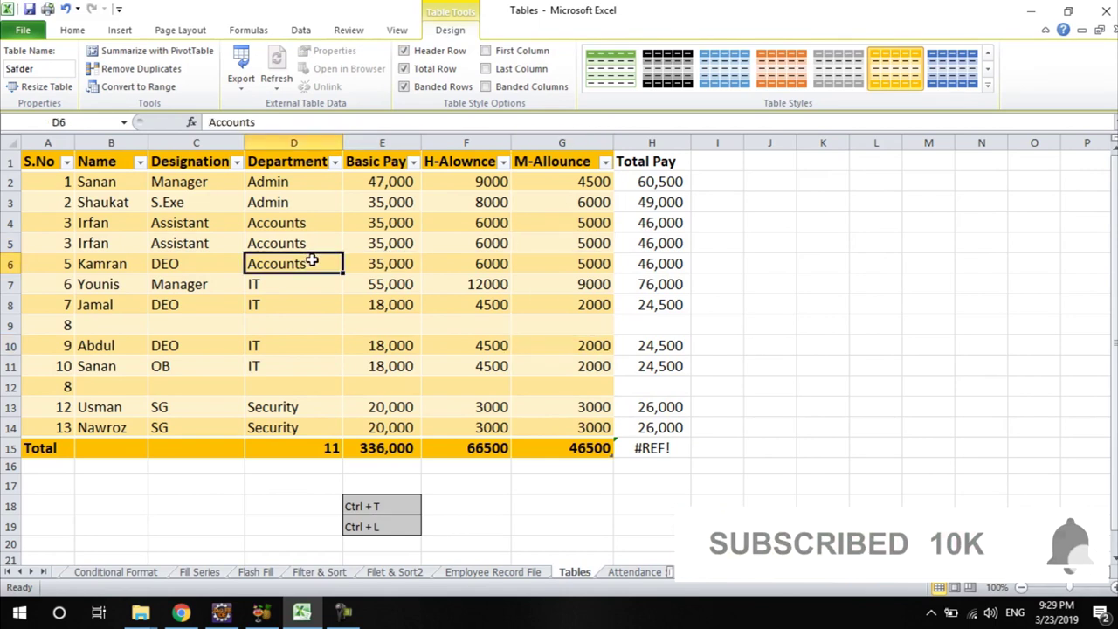
left_click(441, 217)
left_click(550, 248)
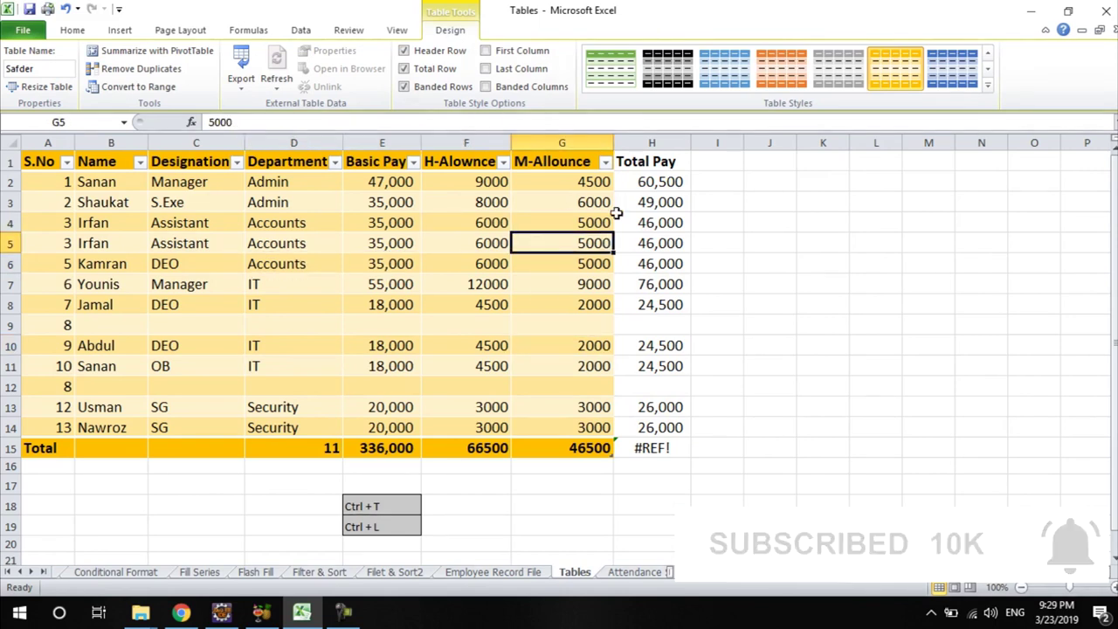
left_click(653, 182)
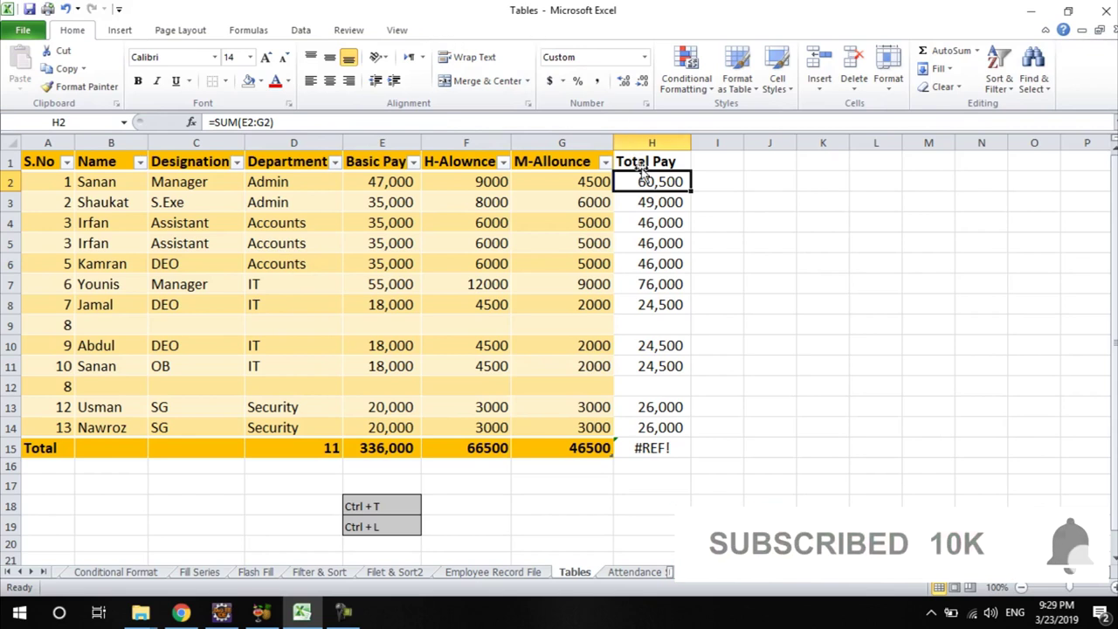
left_click_drag(642, 161, 657, 450)
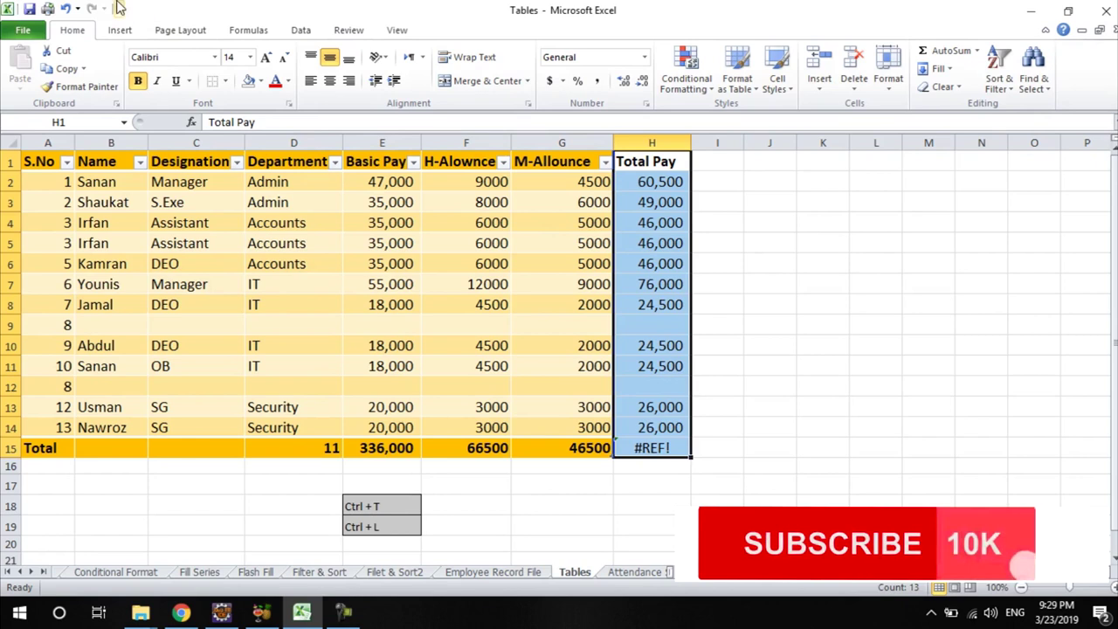
left_click(210, 240)
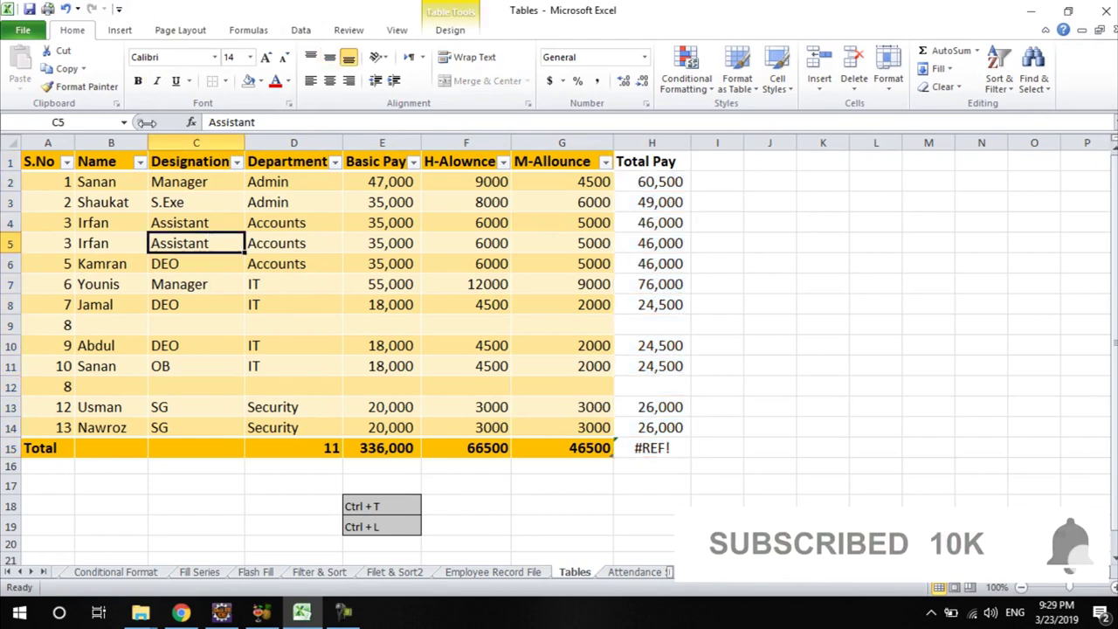
left_click(450, 30)
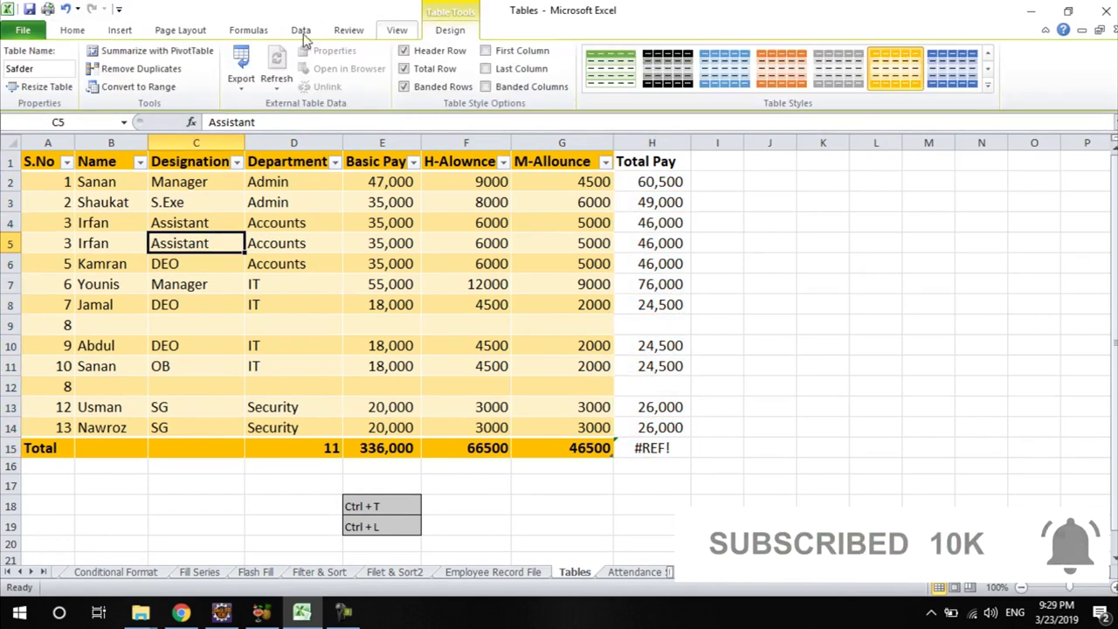
Step: Resize the pay table back to $A$1:$H$14 so the Total Pay column is included again
left_click(48, 86)
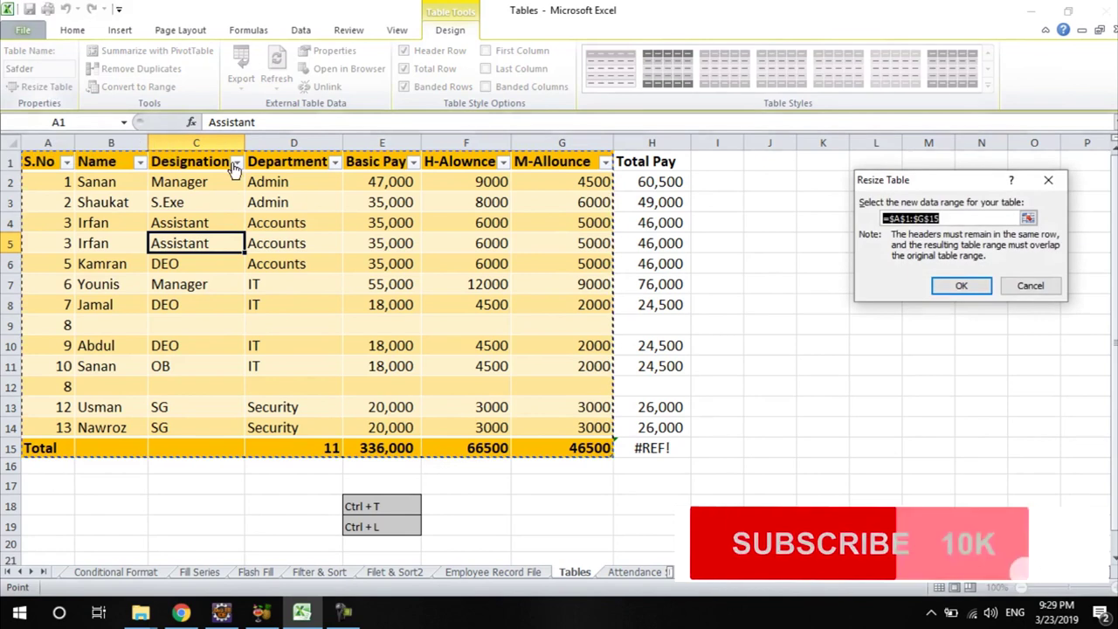
mouse_move(35, 163)
left_mouse_down()
mouse_move(647, 174)
mouse_move(644, 427)
left_mouse_up()
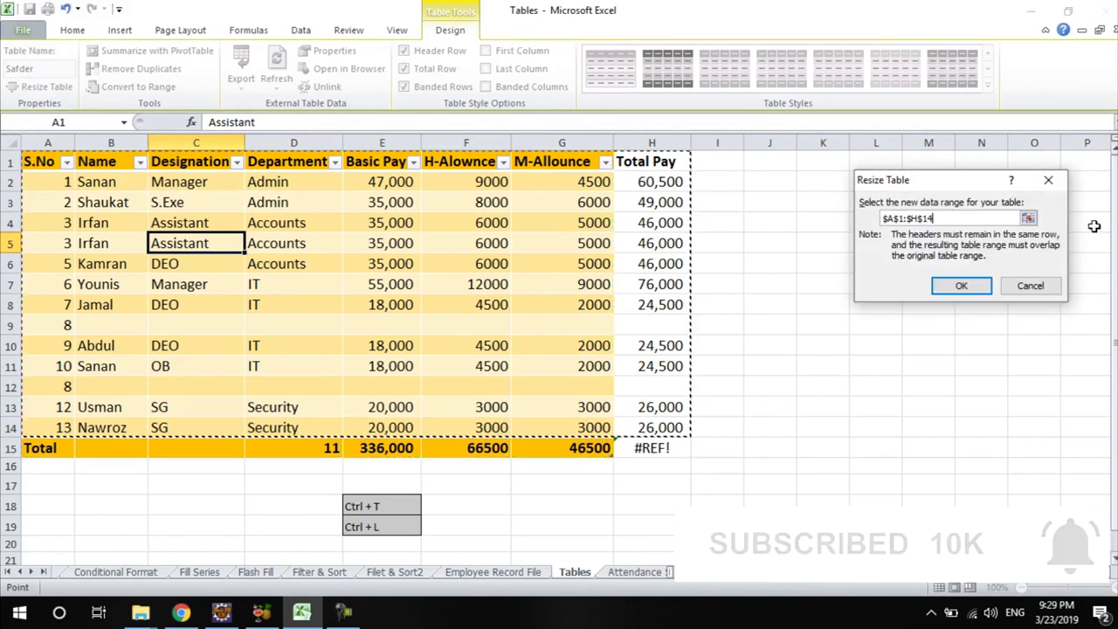
left_click(959, 283)
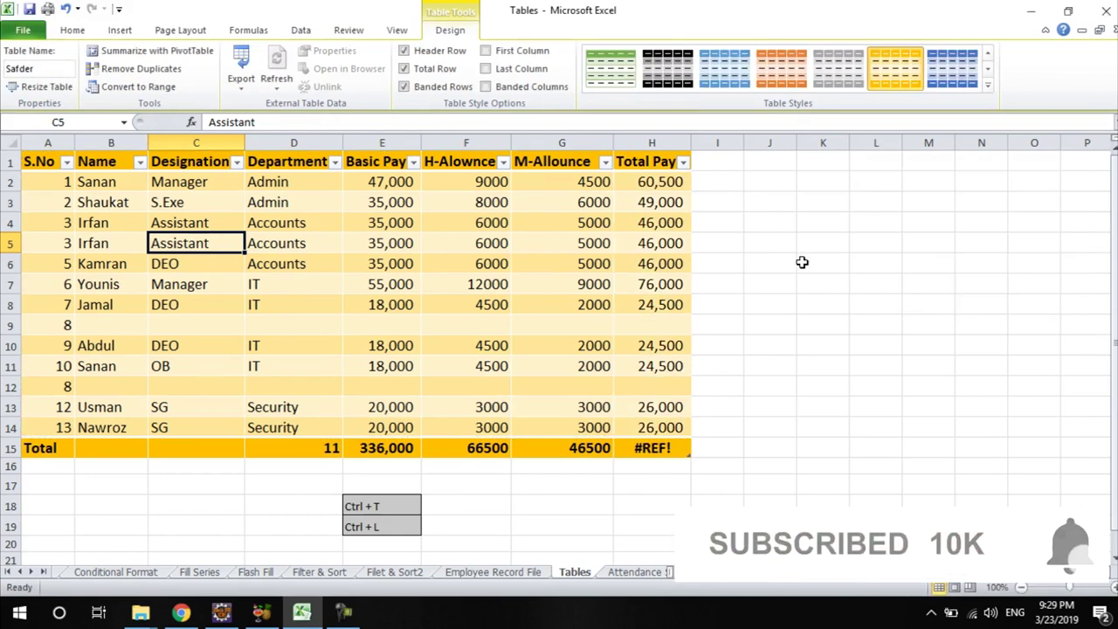
left_click(769, 242)
left_click(651, 182)
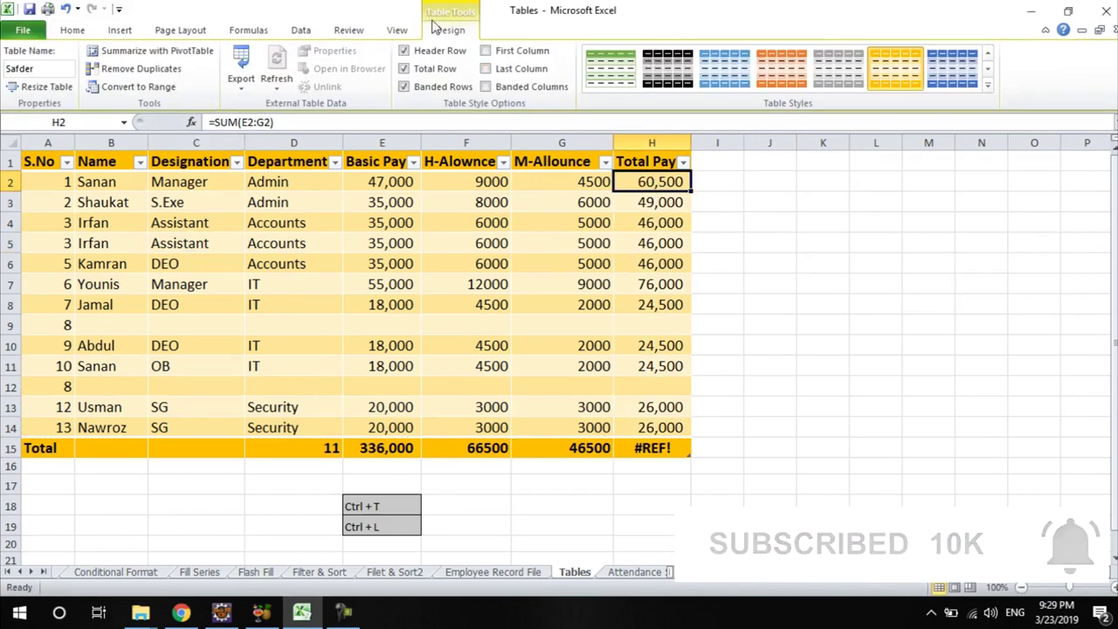